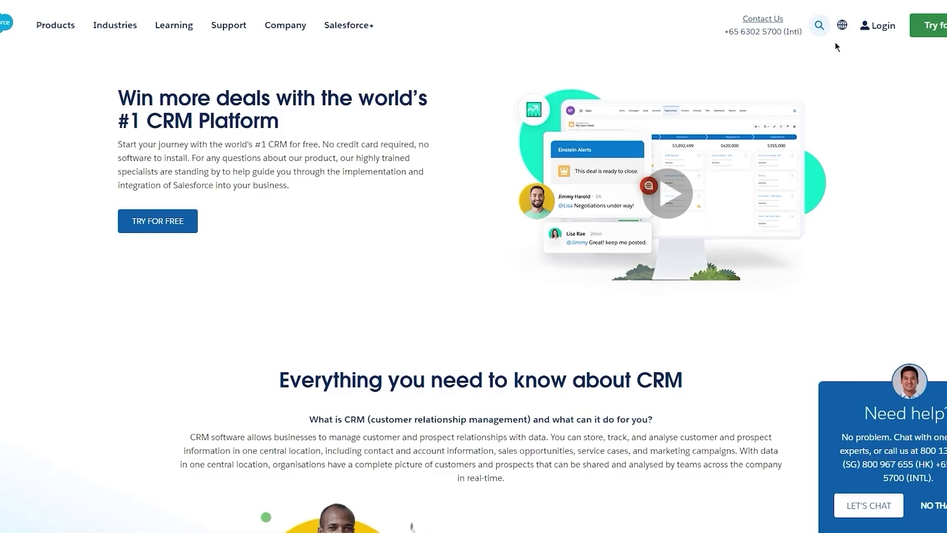
- Examine the CRM page's introduction and the section on how the CRM software can help a business
scroll(907, 25, "down", 4)
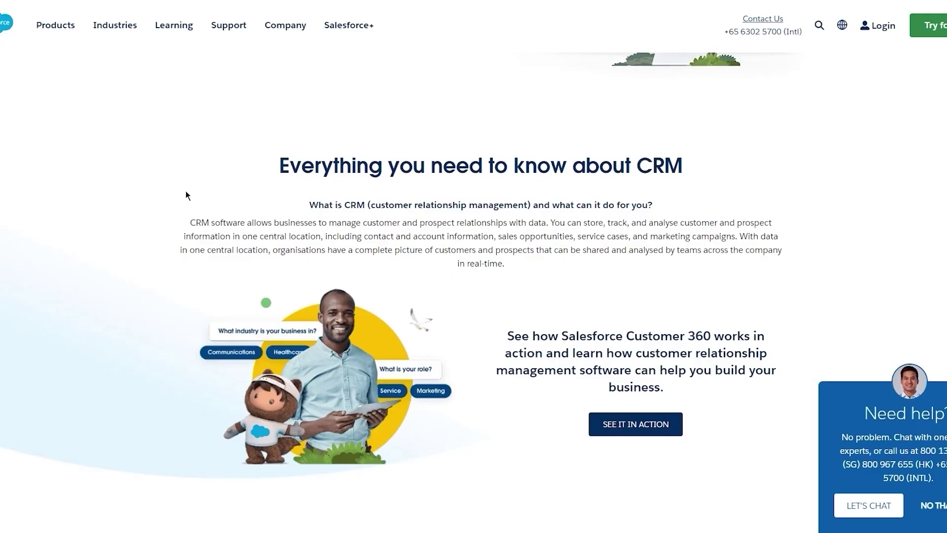
scroll(186, 195, "down", 2)
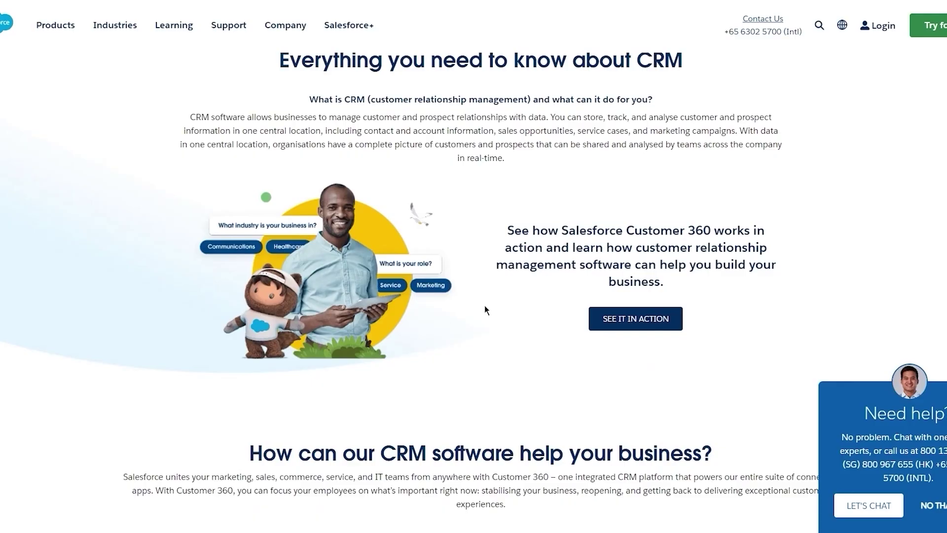
scroll(485, 306, "down", 1)
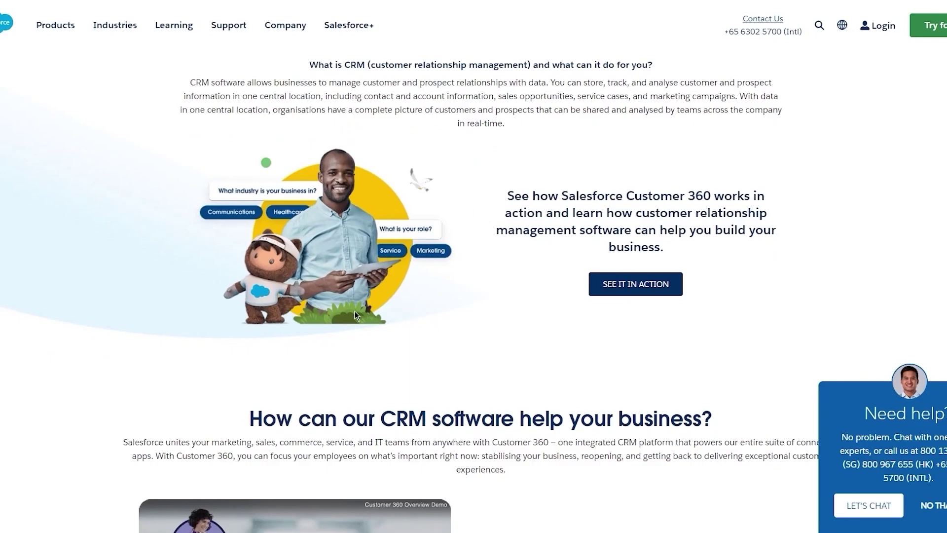
scroll(352, 271, "down", 7)
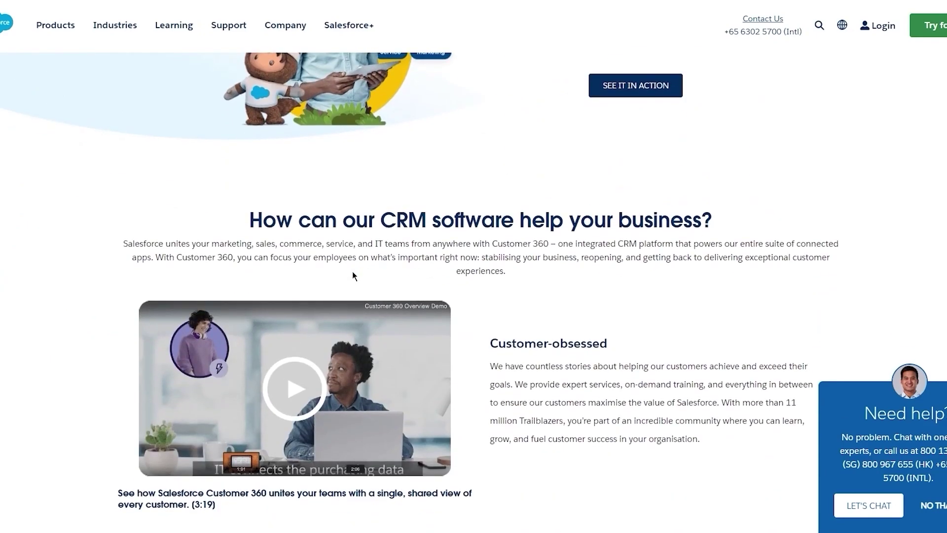
scroll(569, 145, "up", 2)
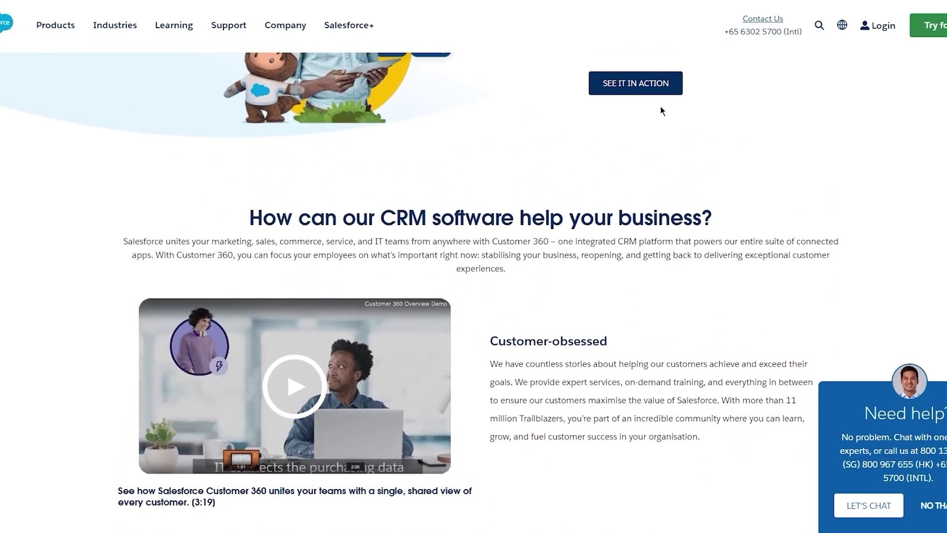
scroll(661, 110, "down", 3)
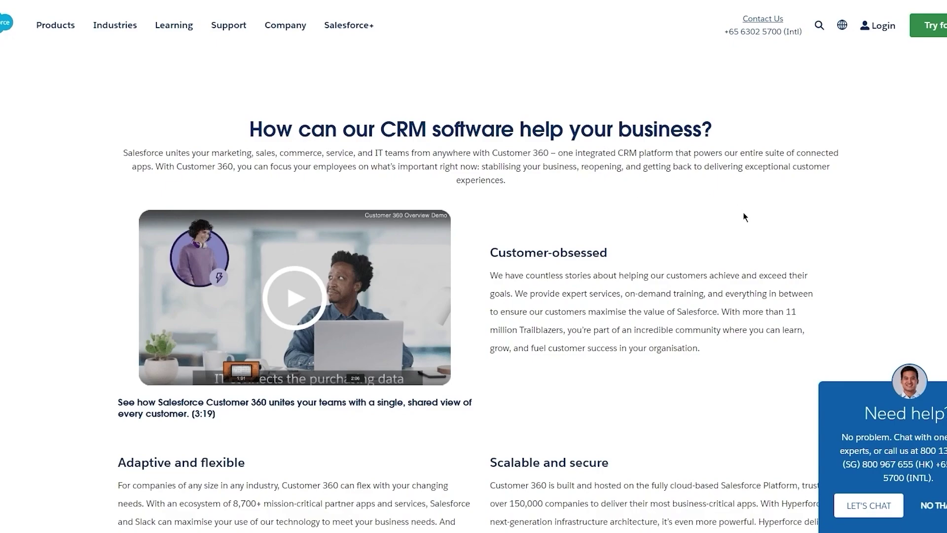
scroll(488, 190, "down", 3)
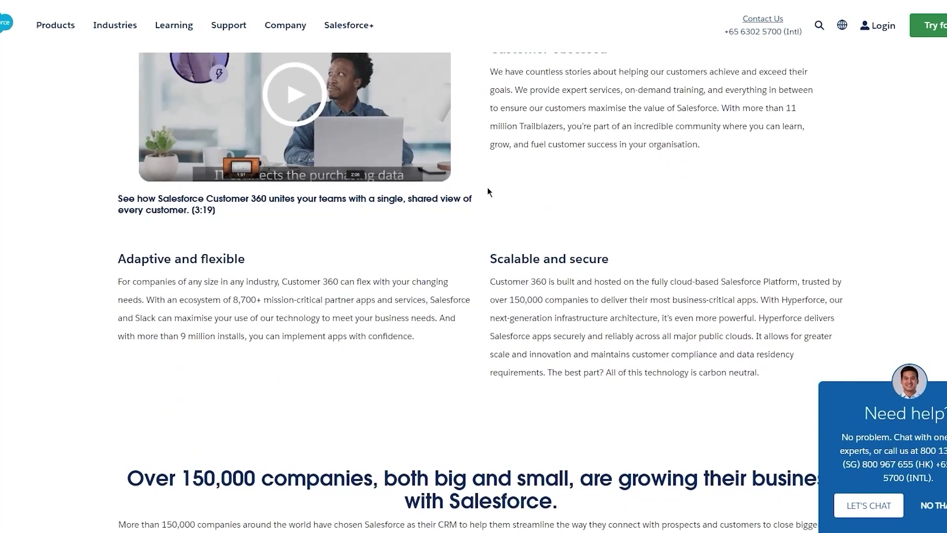
scroll(494, 147, "up", 1)
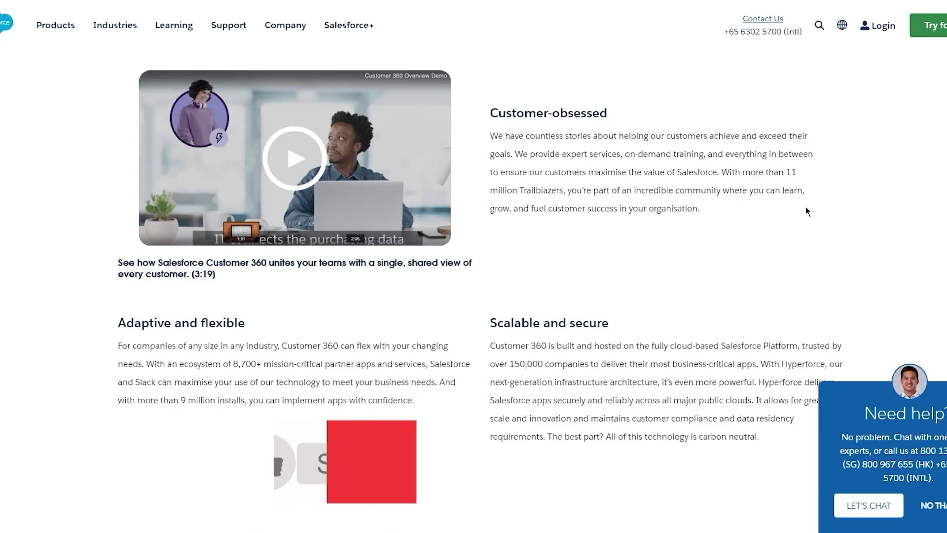
scroll(806, 206, "down", 2)
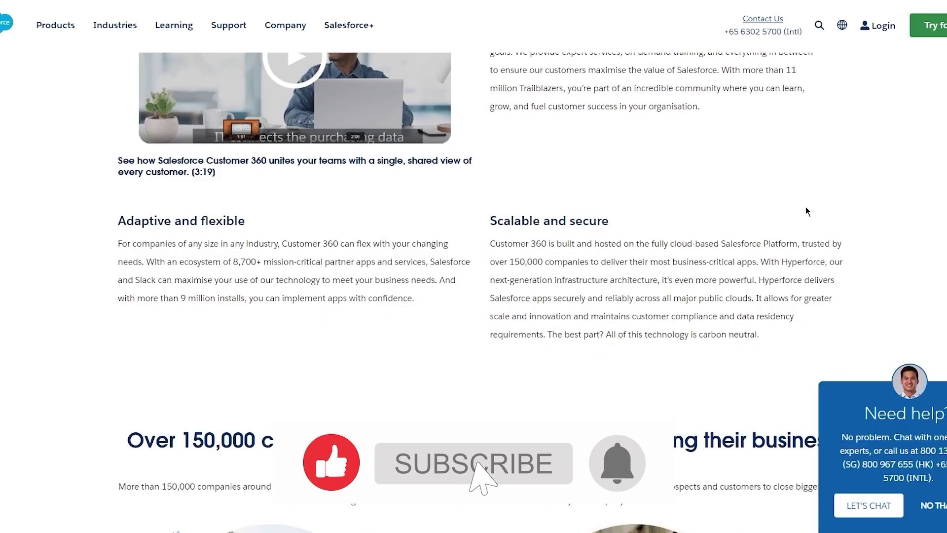
scroll(57, 204, "down", 2)
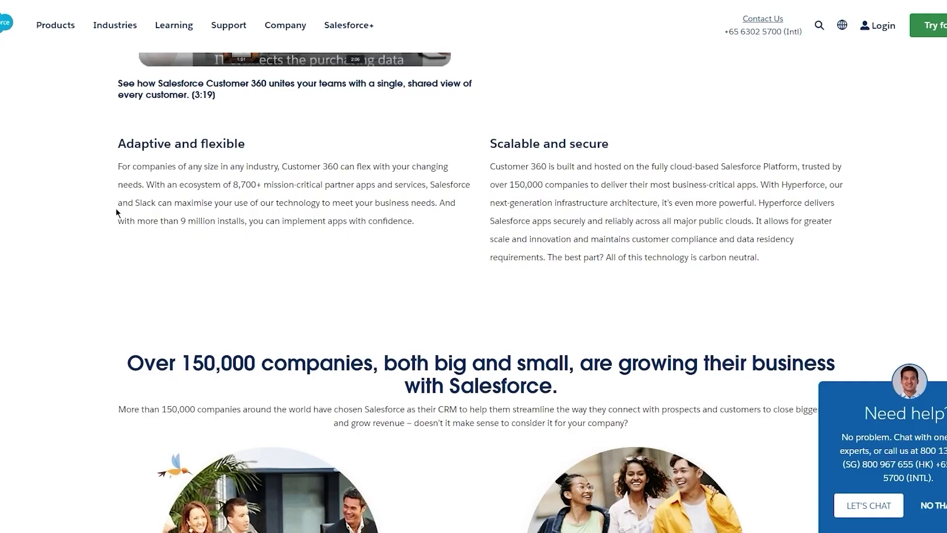
- Examine the geniusU and Zenyum customer stories and the client logos on the CRM page
scroll(118, 213, "down", 3)
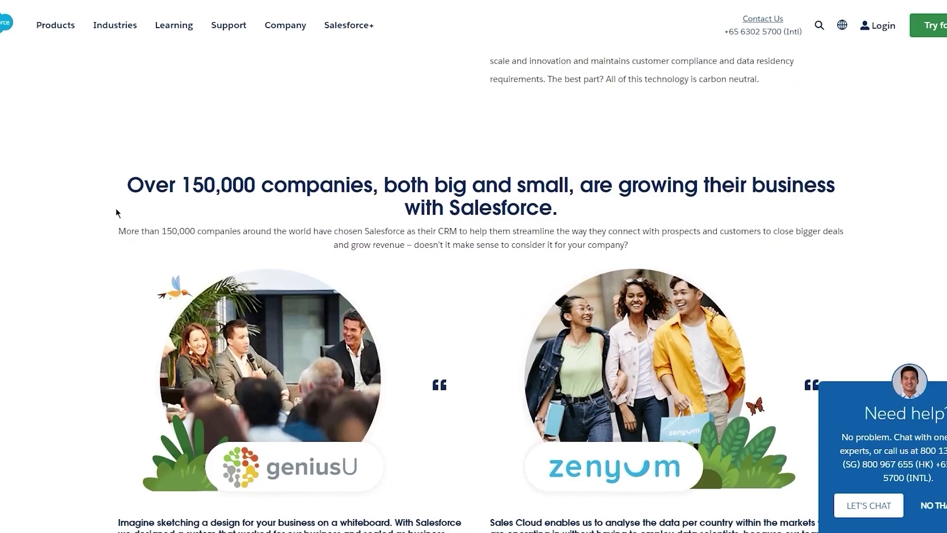
scroll(117, 213, "down", 2)
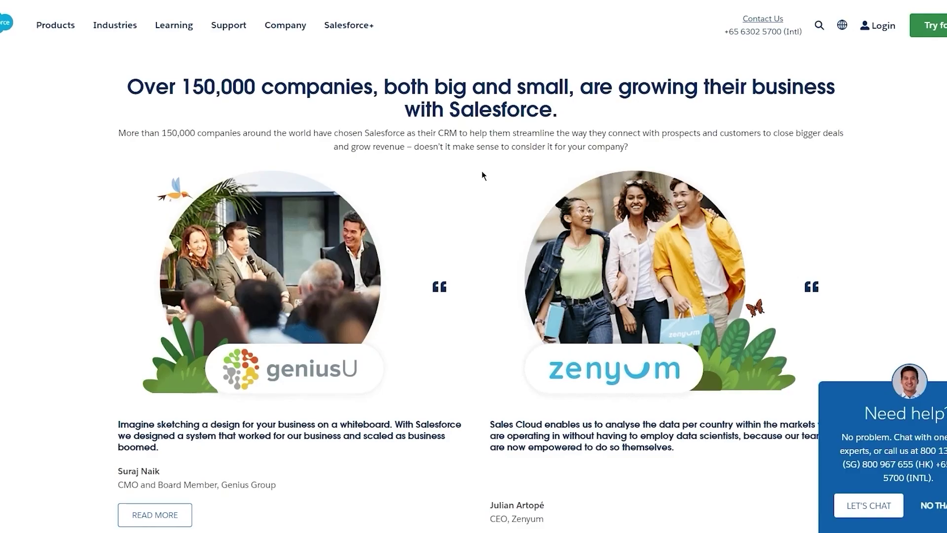
scroll(482, 174, "down", 3)
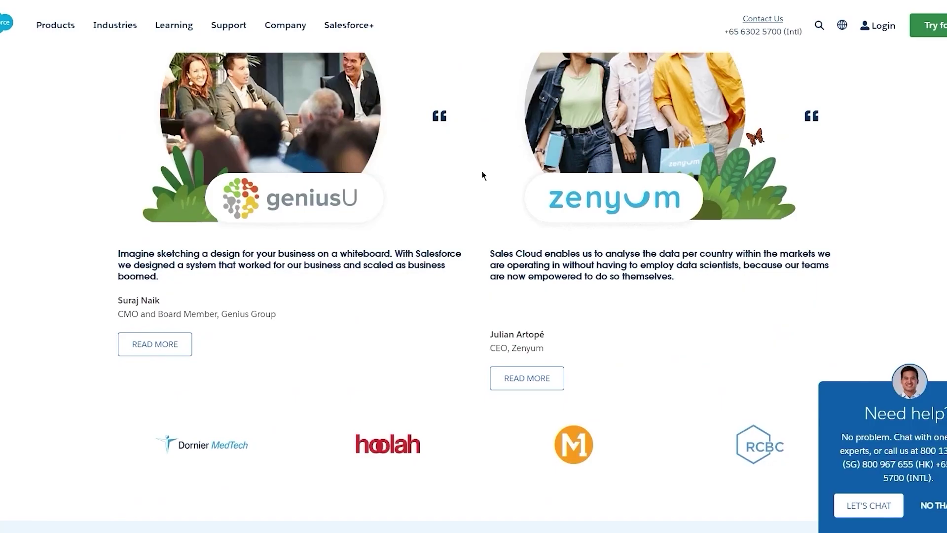
scroll(481, 171, "up", 6)
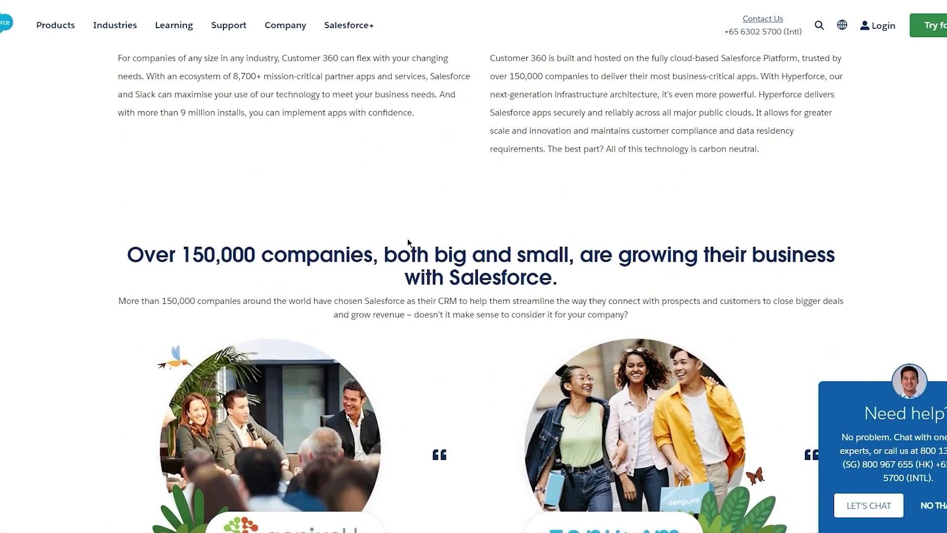
scroll(559, 238, "down", 4)
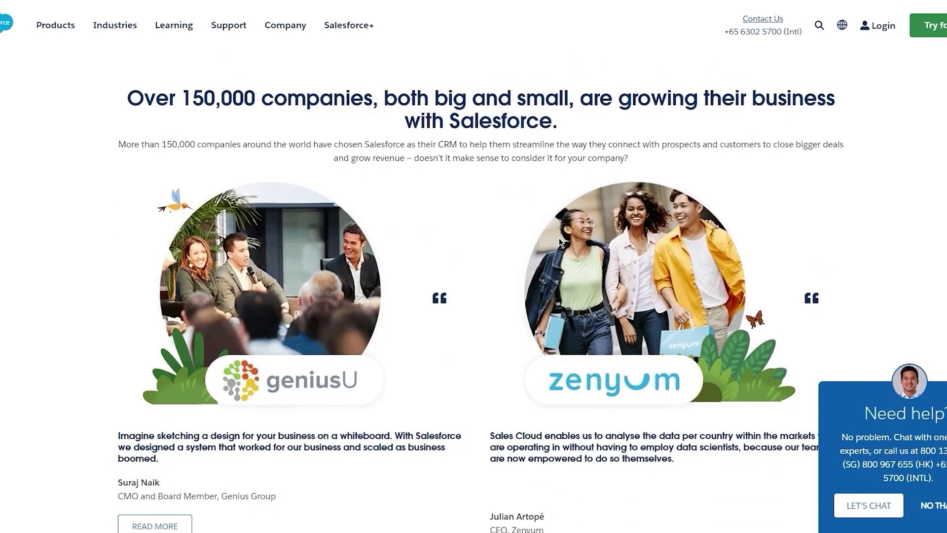
scroll(559, 238, "down", 3)
scroll(559, 238, "down", 5)
scroll(558, 238, "up", 2)
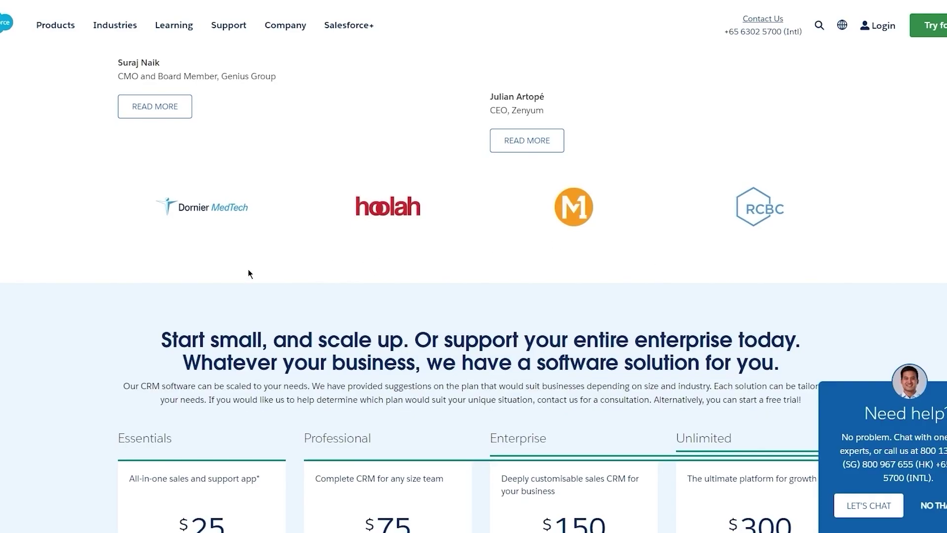
- Review the CRM pricing plans, the additional resources and the frequently asked questions, and return to the start of the page
scroll(249, 274, "down", 7)
scroll(249, 273, "up", 2)
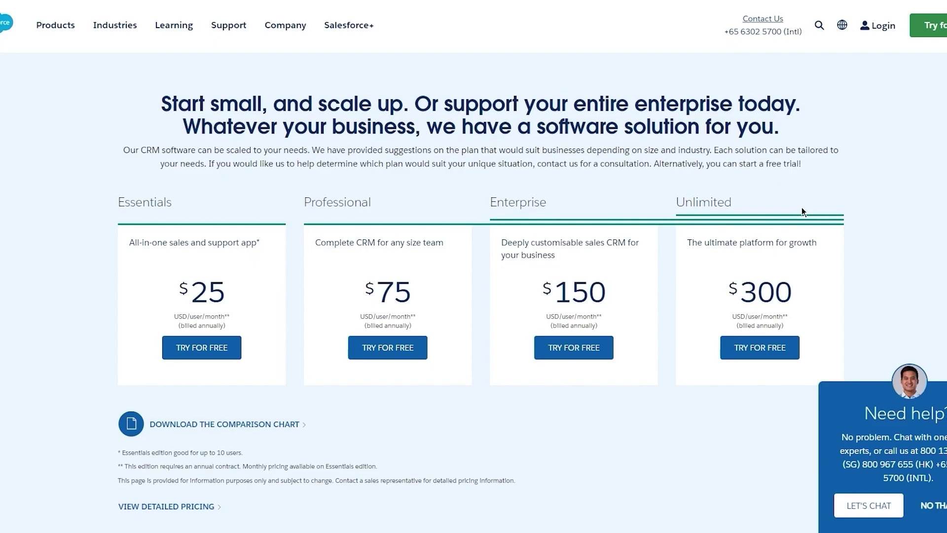
scroll(802, 209, "down", 6)
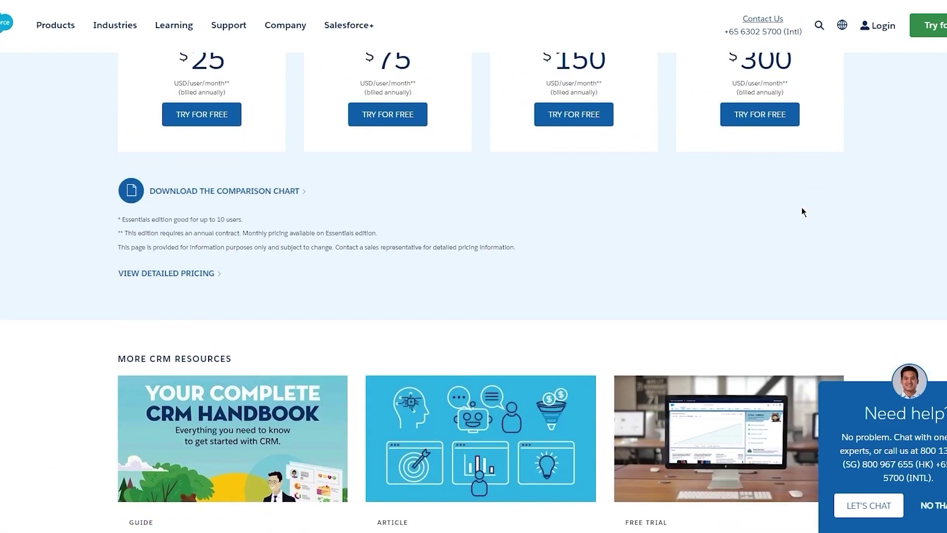
scroll(441, 146, "down", 1)
scroll(442, 147, "down", 2)
scroll(256, 89, "up", 1)
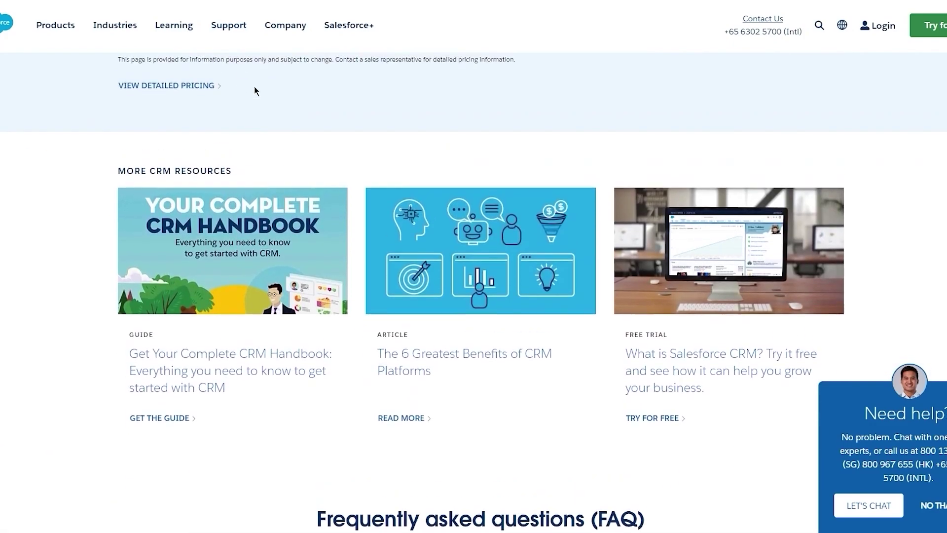
scroll(226, 120, "down", 15)
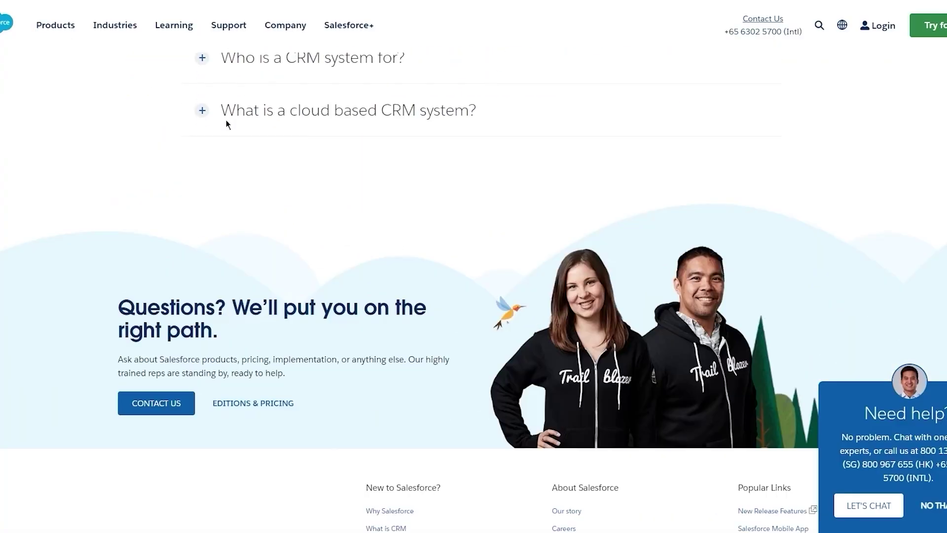
scroll(226, 120, "up", 20)
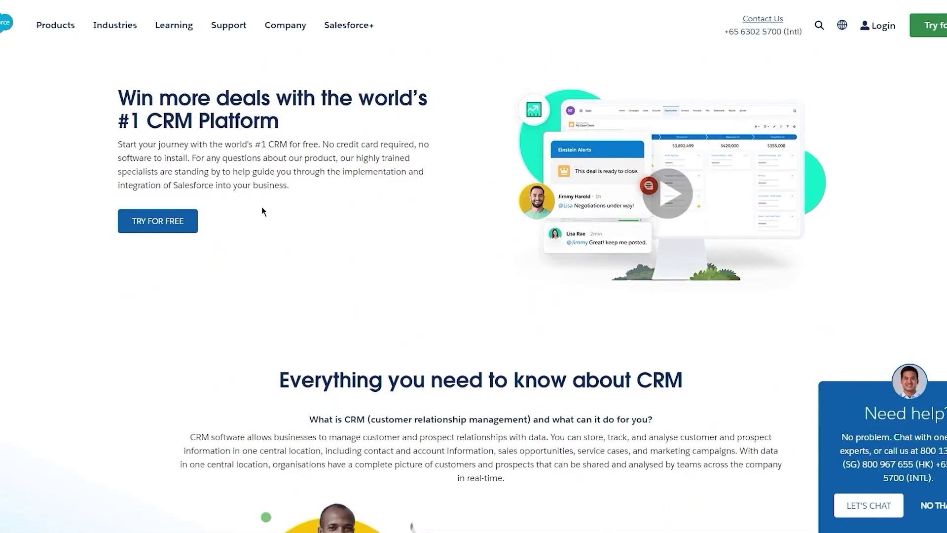
- Look through the site's product categories and the links offered under Customer 360
left_click(53, 28)
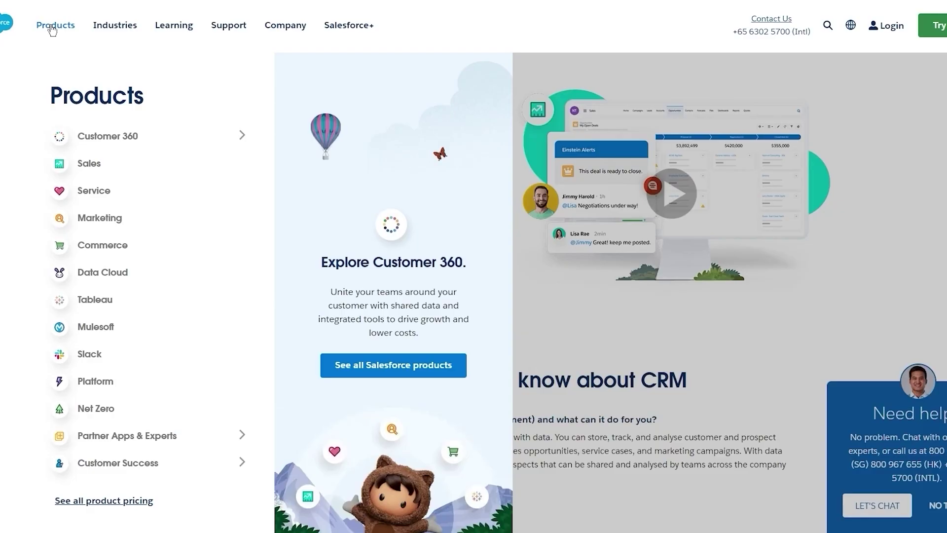
left_click(53, 29)
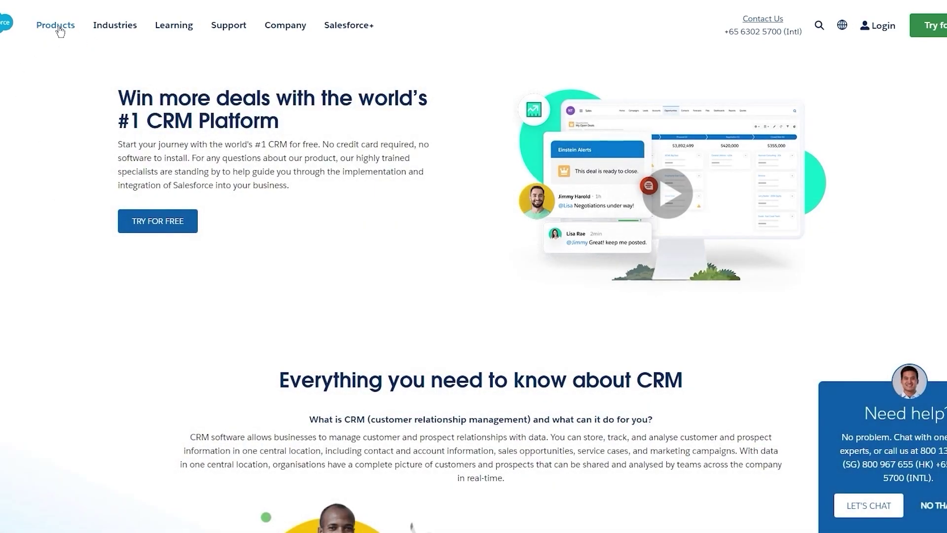
left_click(59, 31)
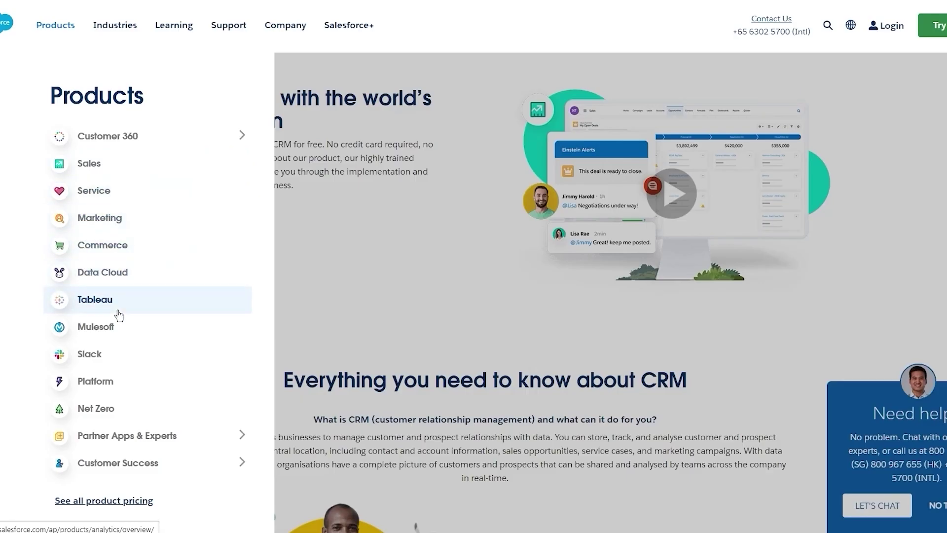
left_click(225, 144)
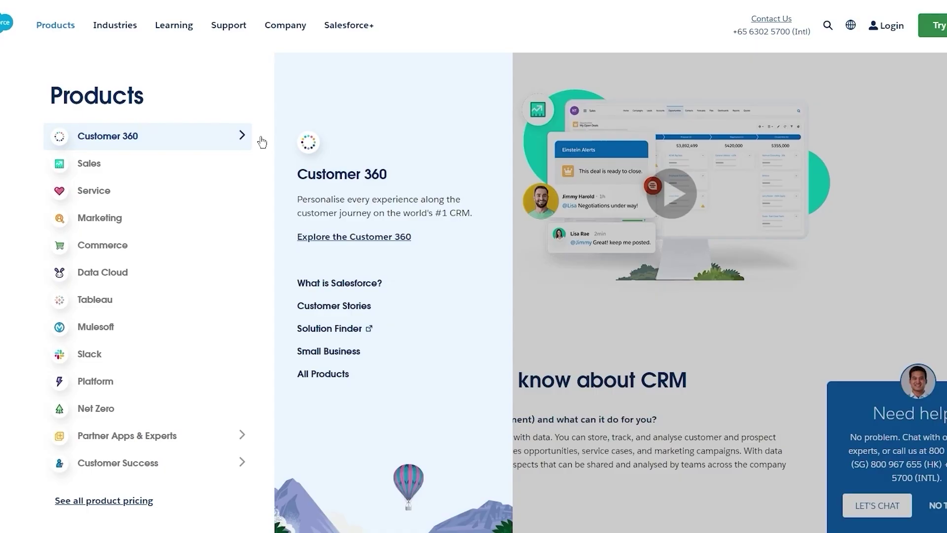
left_click(571, 154)
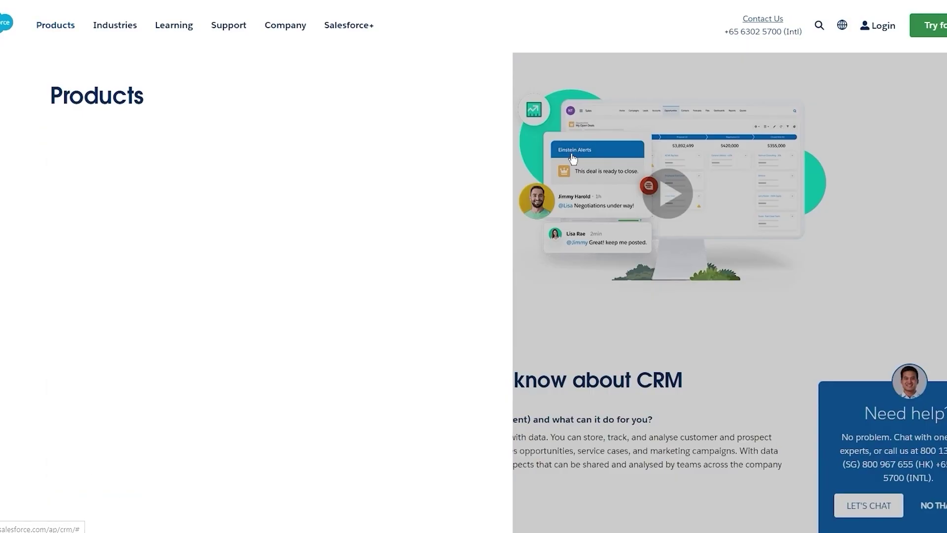
- Look through the site's Industries, Learning, Support and Company sections
left_click(104, 35)
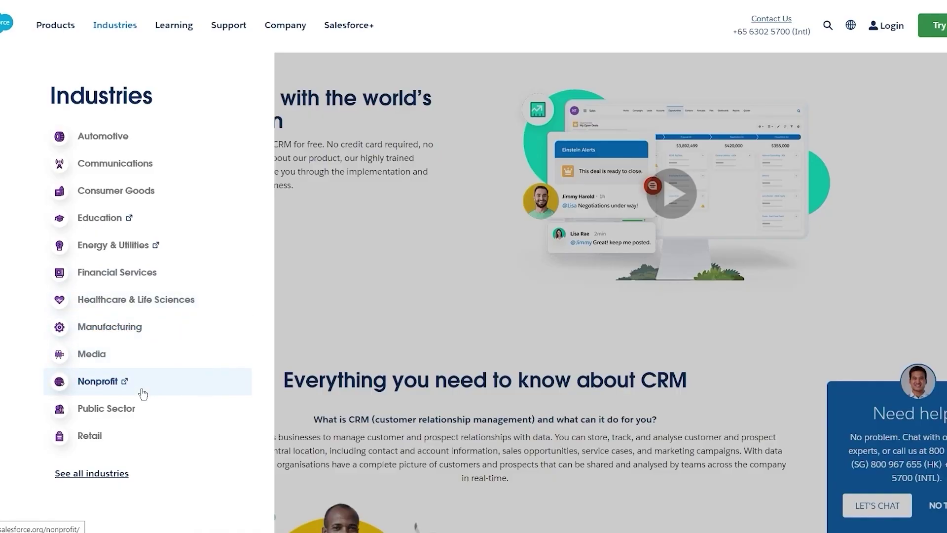
left_click(176, 30)
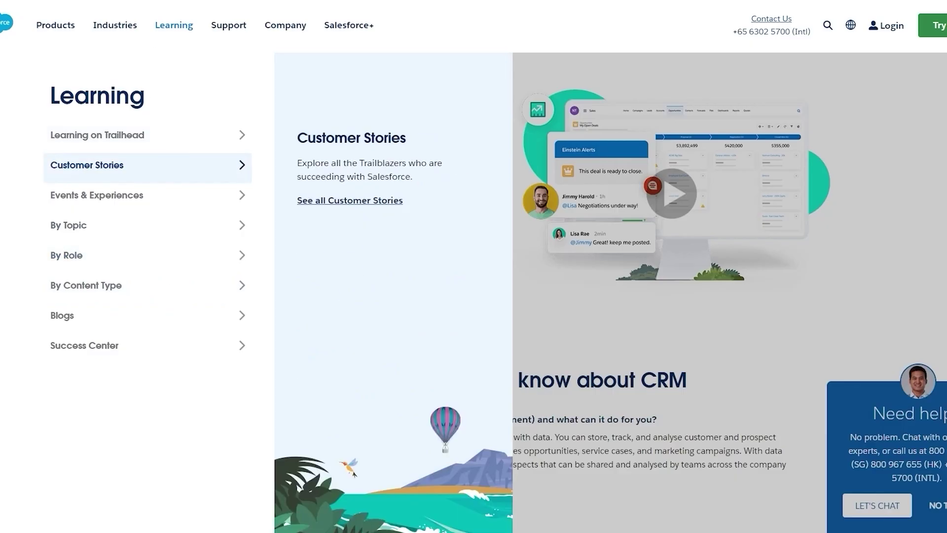
left_click(220, 28)
left_click(295, 28)
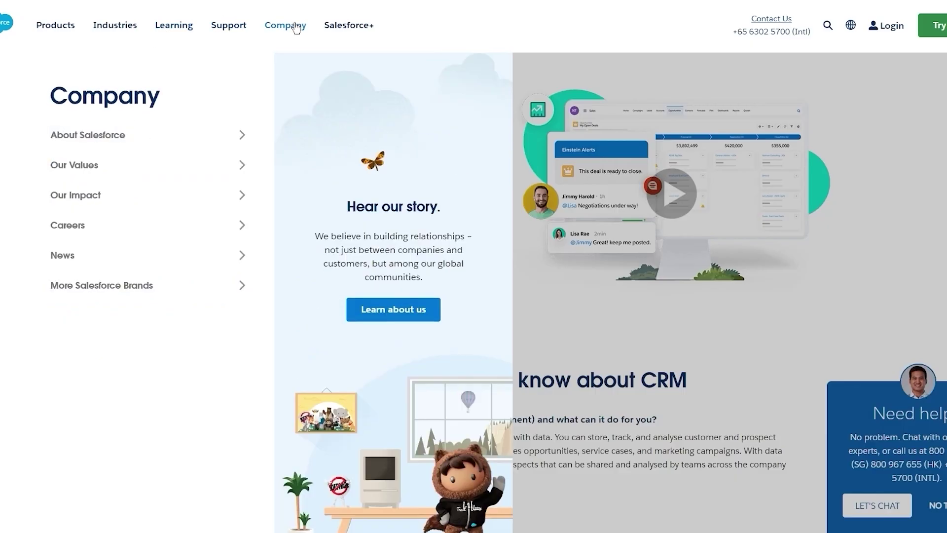
right_click(353, 23)
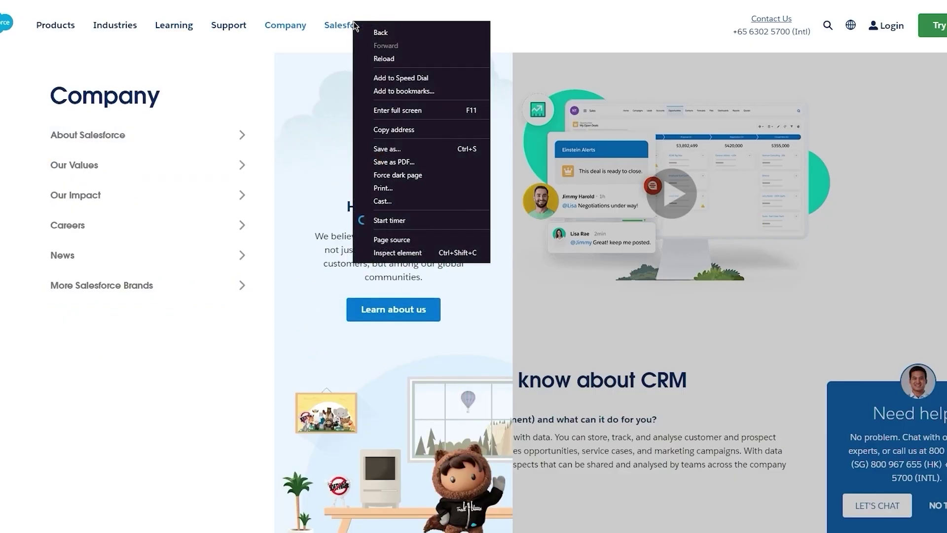
right_click(343, 29)
left_click(413, 7)
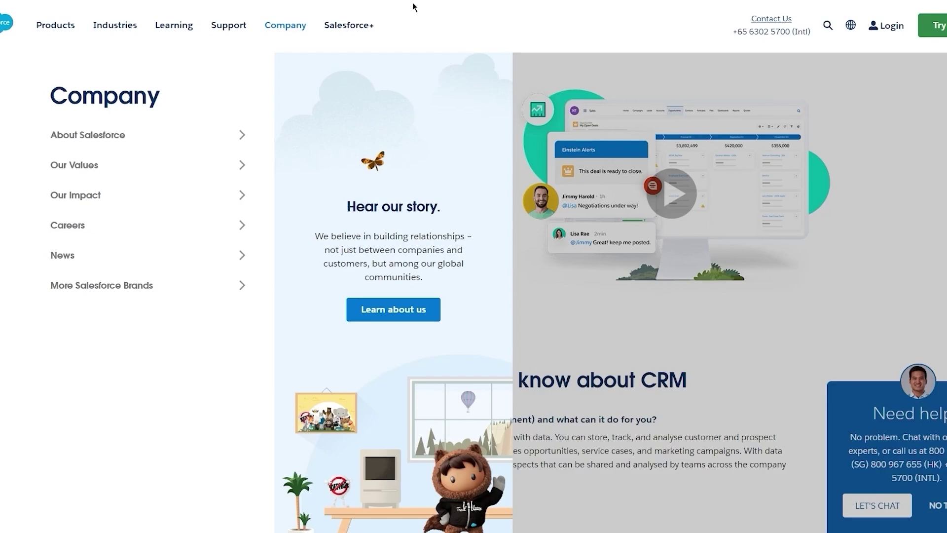
- Open the Customer 360 overview page from the site's products and view its introduction
left_click(61, 28)
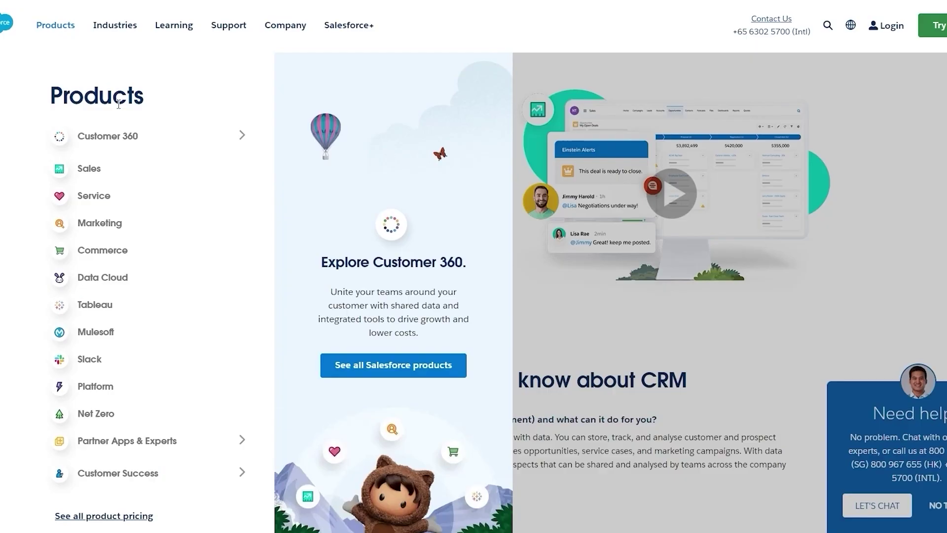
left_click(157, 144)
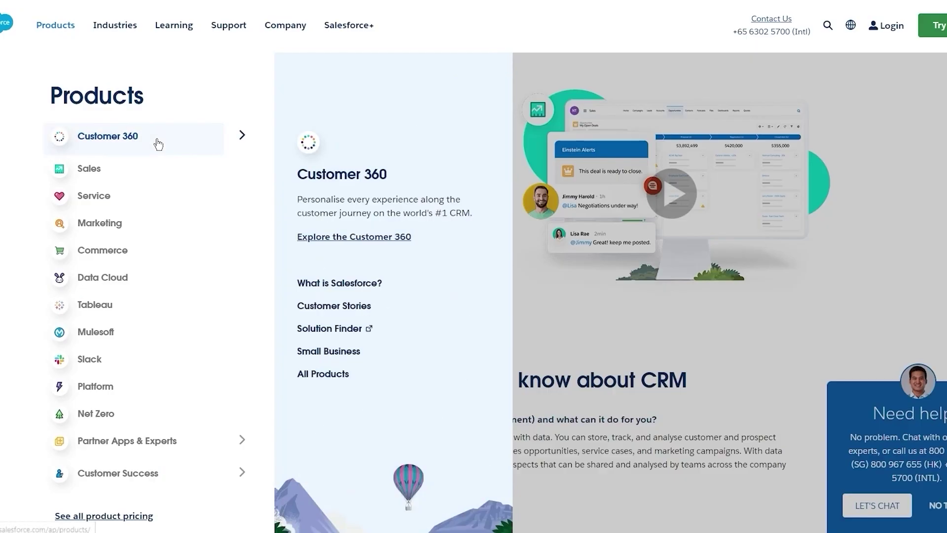
left_click(316, 238)
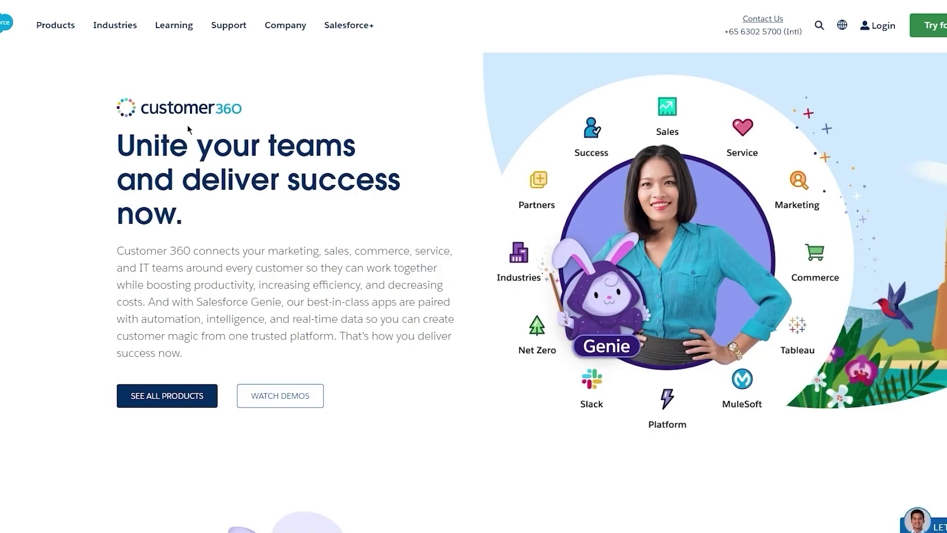
scroll(155, 243, "down", 2)
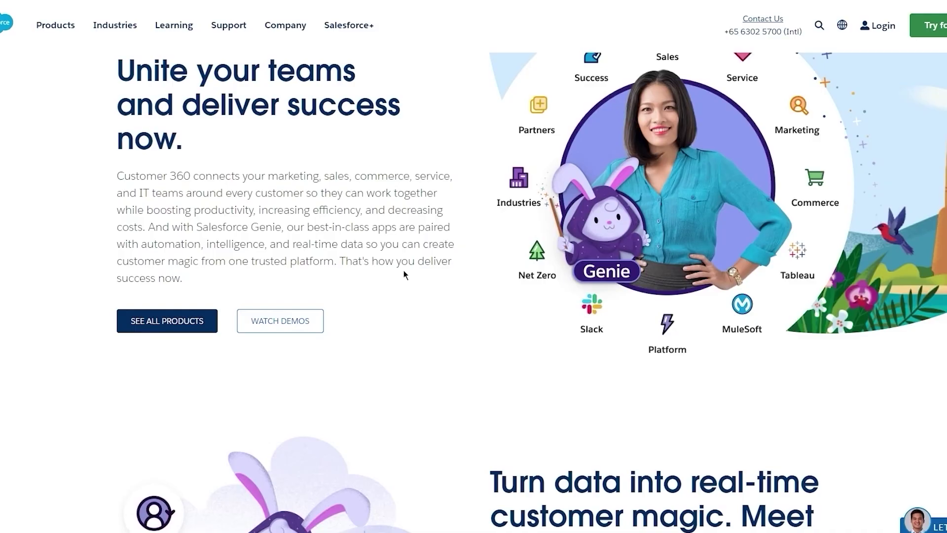
- Open the full list of Customer 360 products and look over its product categories, then return to the page's introduction
scroll(403, 270, "down", 3)
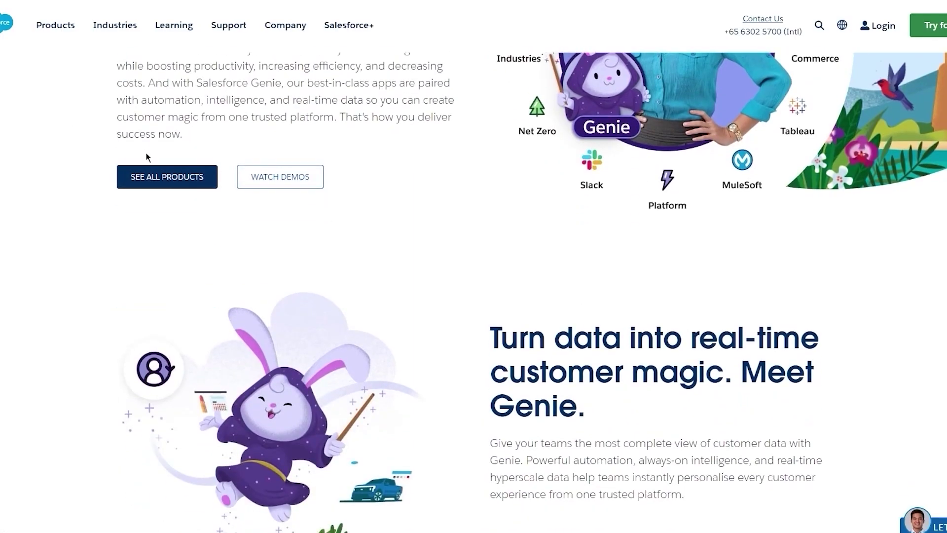
left_click(159, 177)
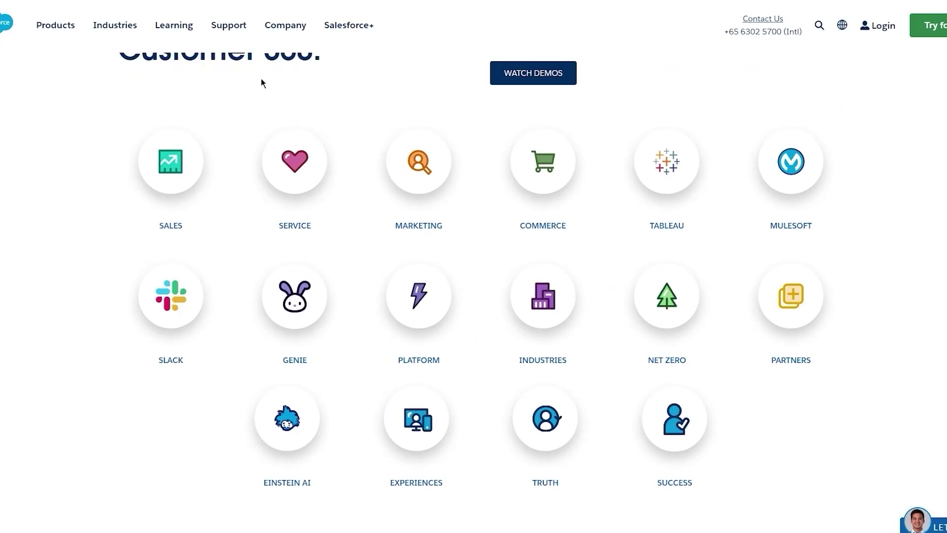
scroll(261, 83, "up", 5)
scroll(261, 83, "down", 6)
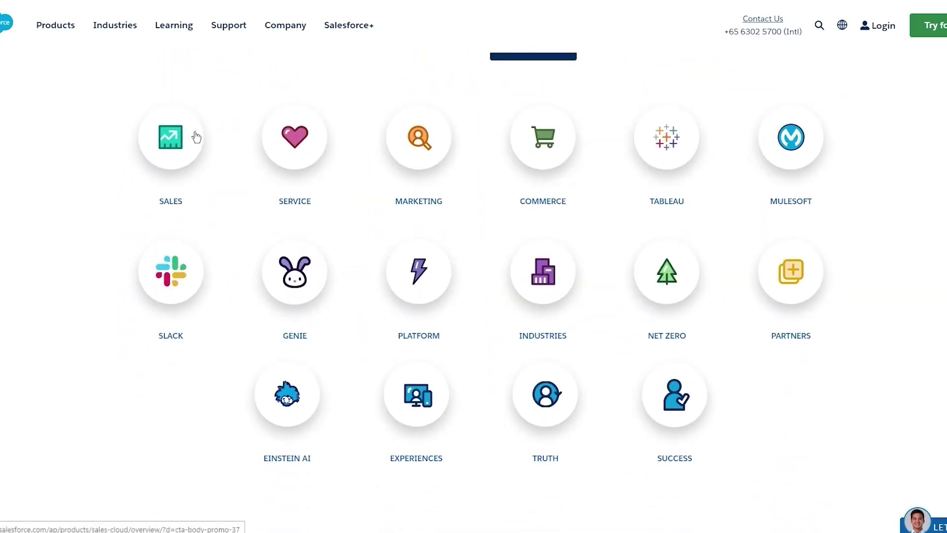
scroll(436, 34, "down", 2)
scroll(529, 163, "down", 10)
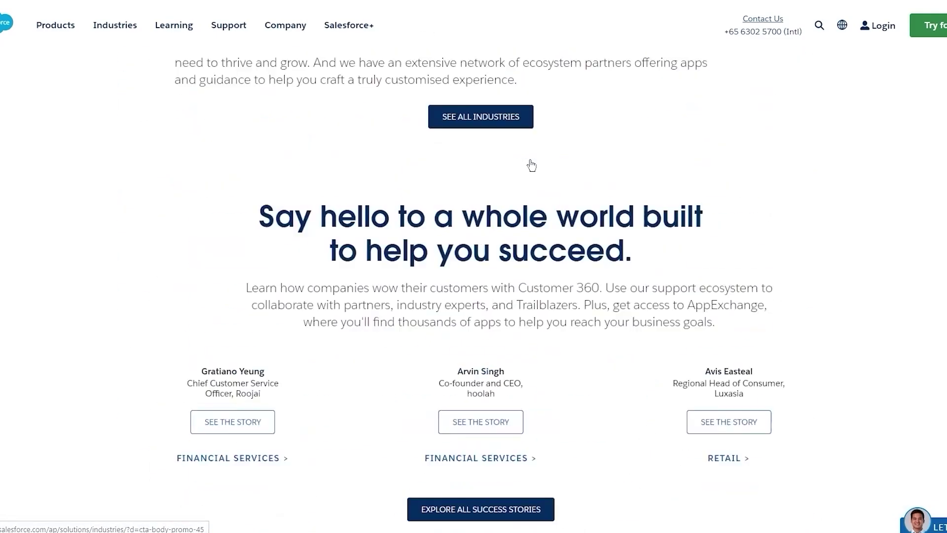
scroll(532, 165, "up", 10)
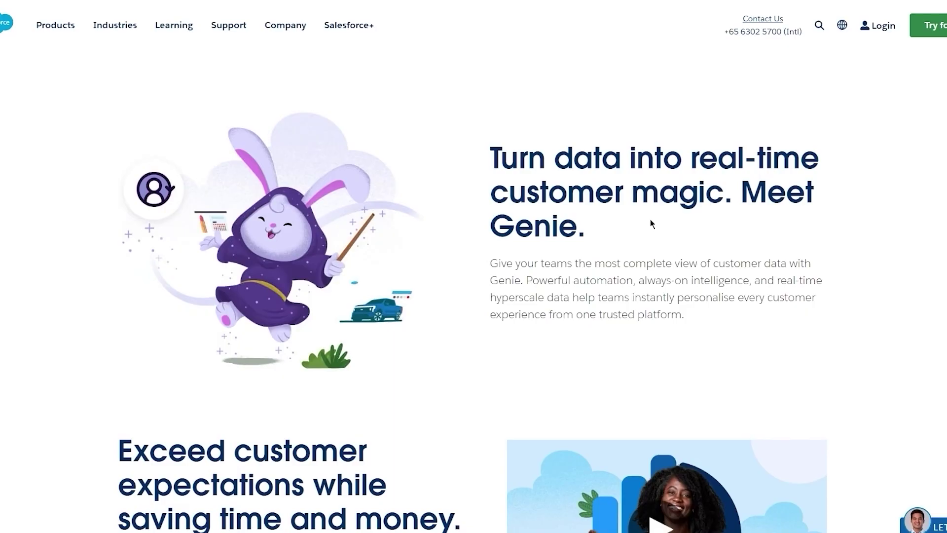
- Read the Customer 360 sections on Genie, customer expectations, the Slack Digital HQ and seeing the world through customers' eyes
scroll(651, 220, "down", 4)
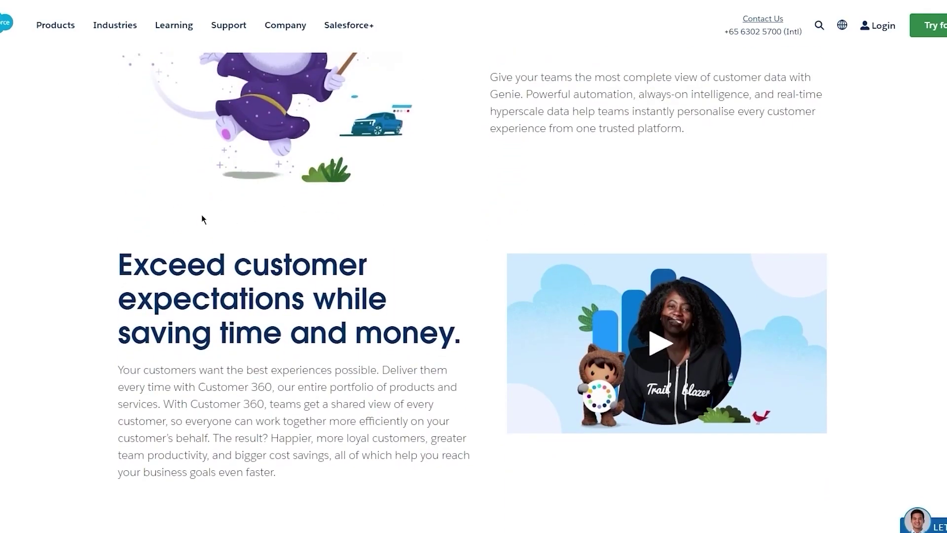
scroll(201, 215, "down", 1)
scroll(201, 215, "down", 2)
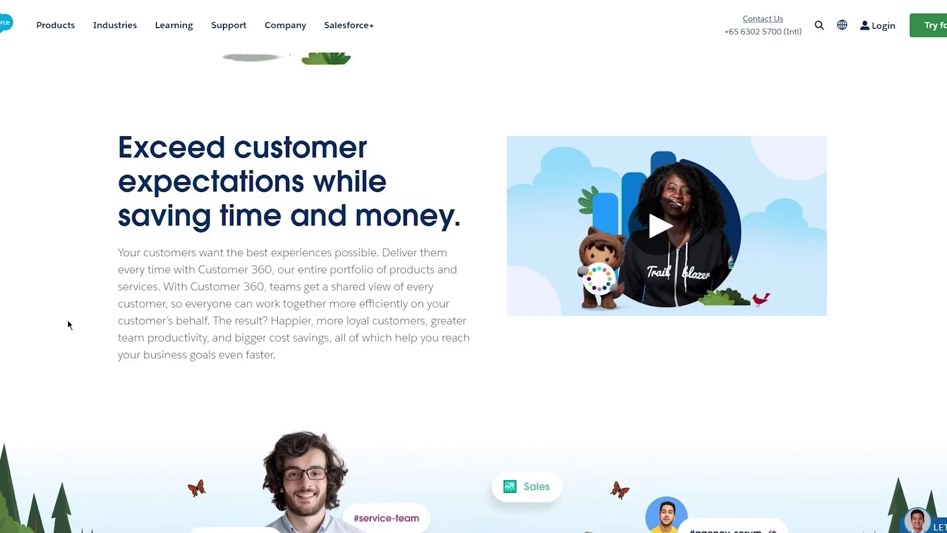
scroll(68, 323, "down", 5)
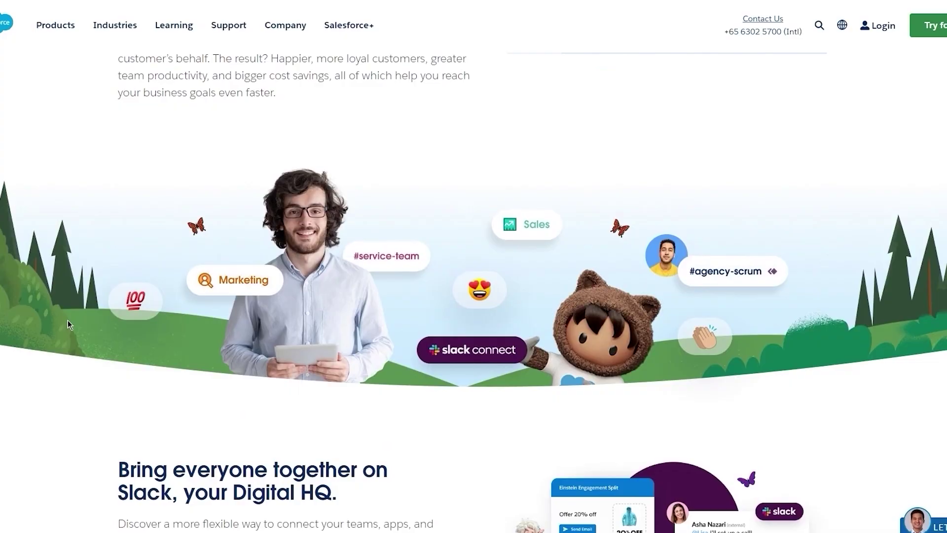
scroll(69, 323, "down", 5)
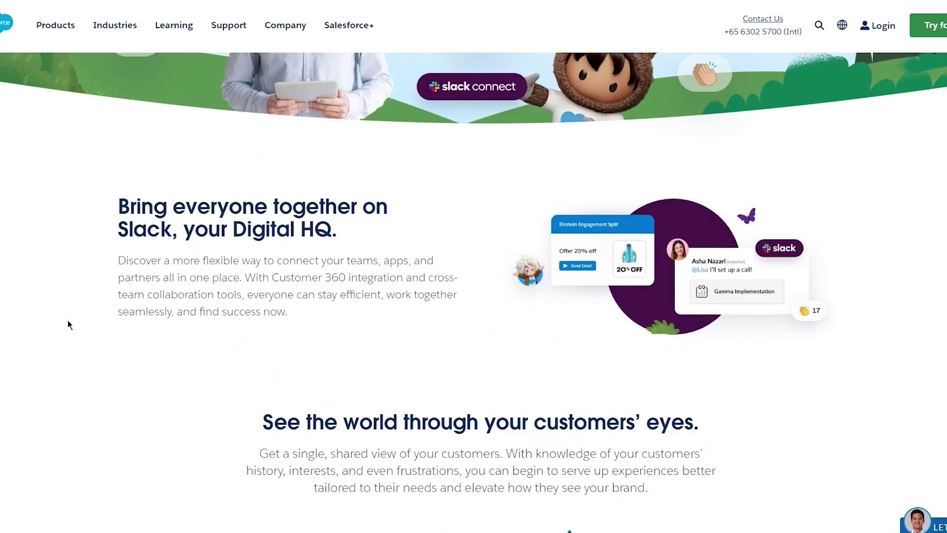
scroll(69, 324, "down", 2)
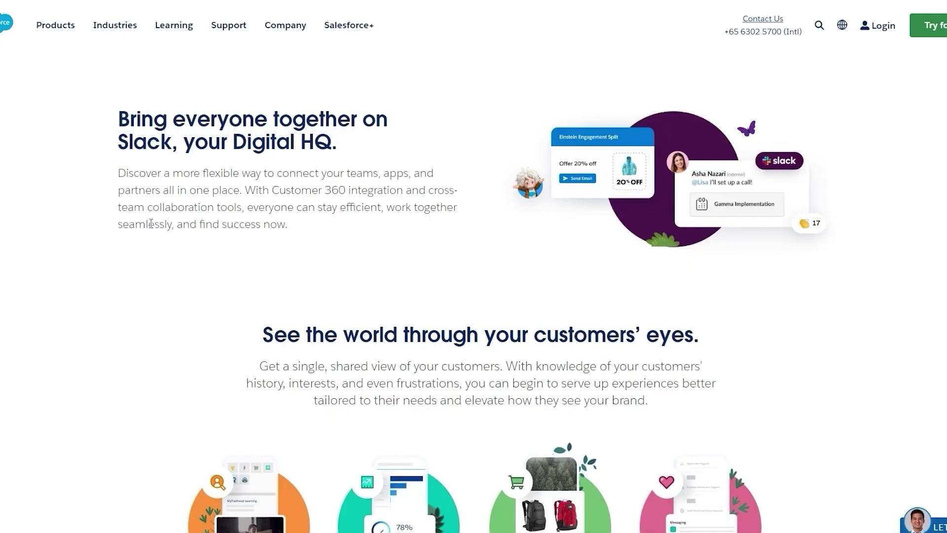
scroll(151, 223, "down", 3)
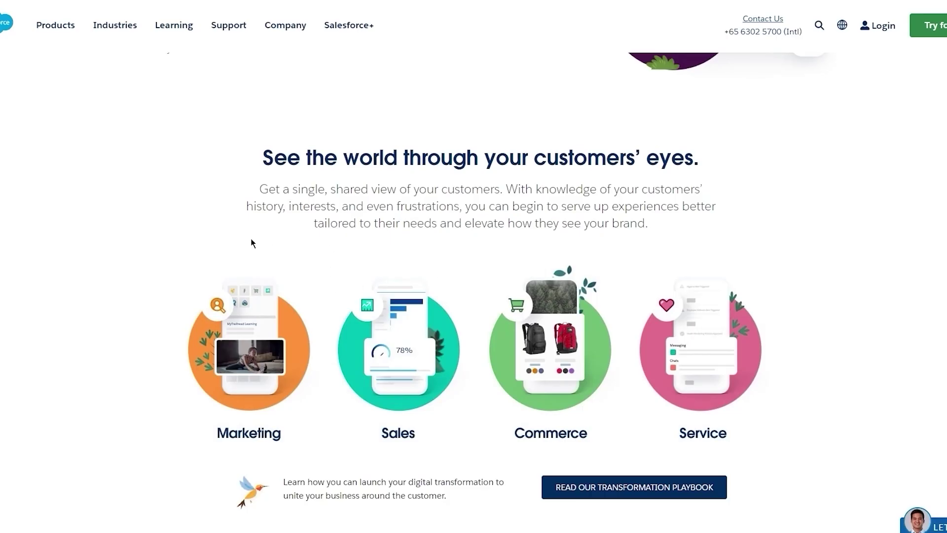
scroll(192, 245, "down", 3)
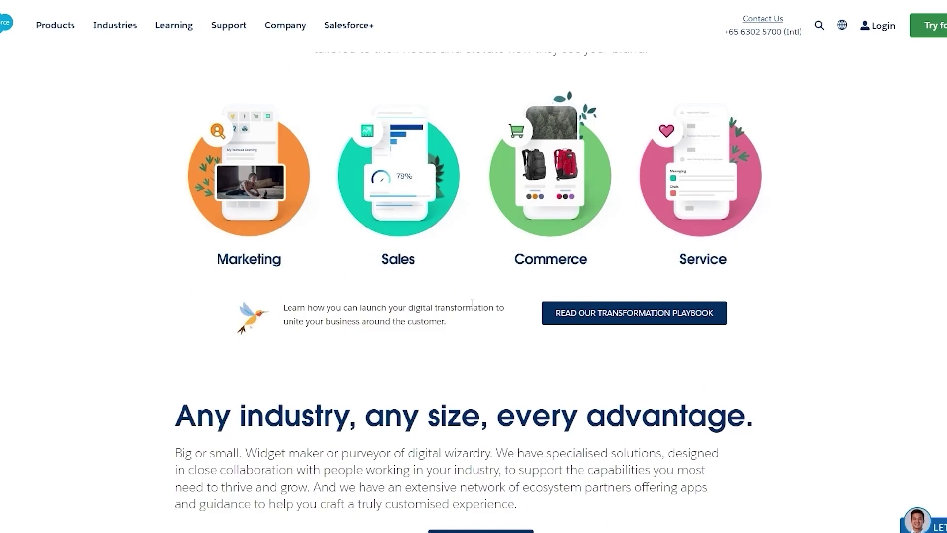
- Read the section on solutions for any industry and size, and review the customer success stories
scroll(843, 194, "down", 8)
scroll(843, 194, "up", 4)
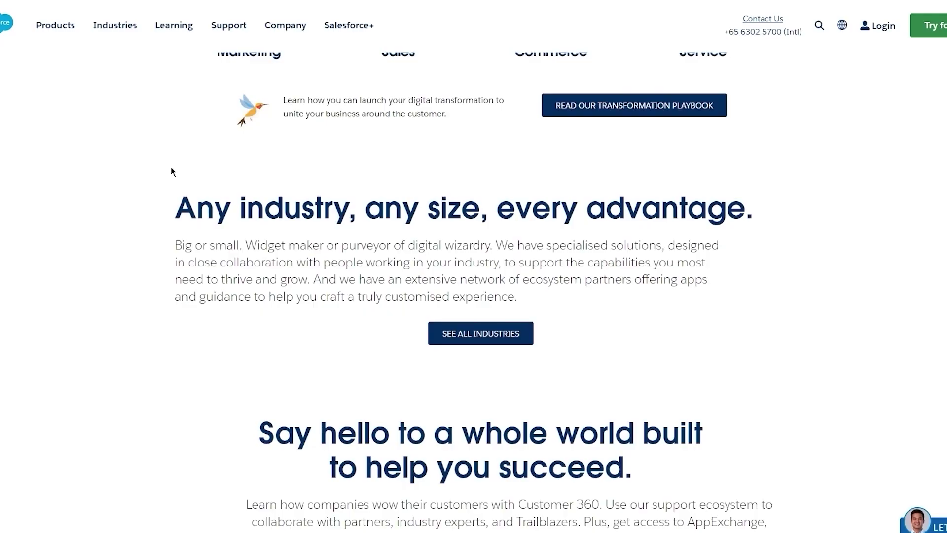
scroll(171, 167, "down", 7)
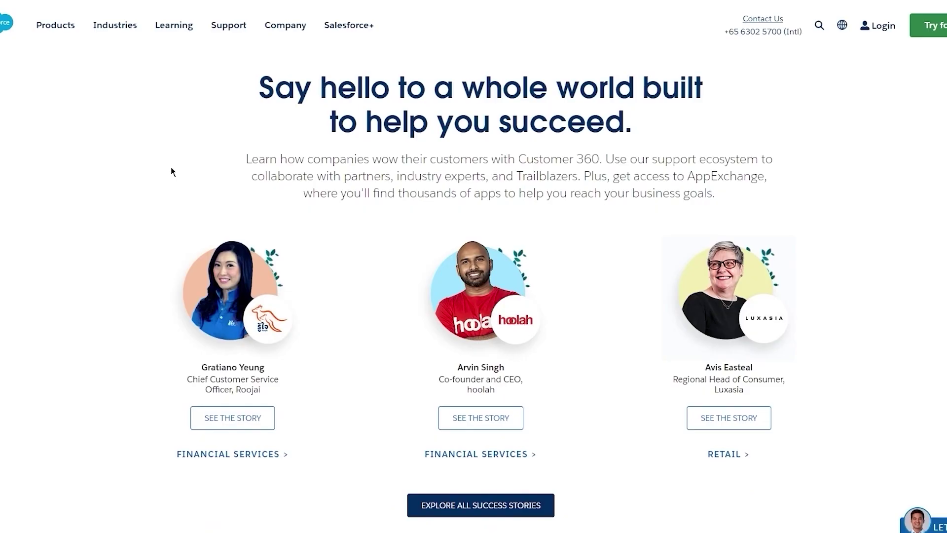
scroll(171, 168, "down", 1)
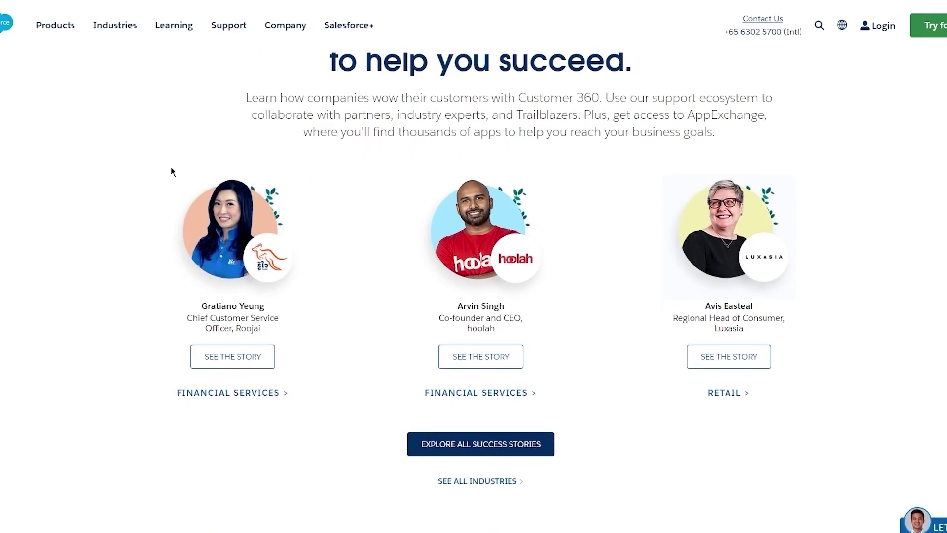
scroll(171, 168, "down", 1)
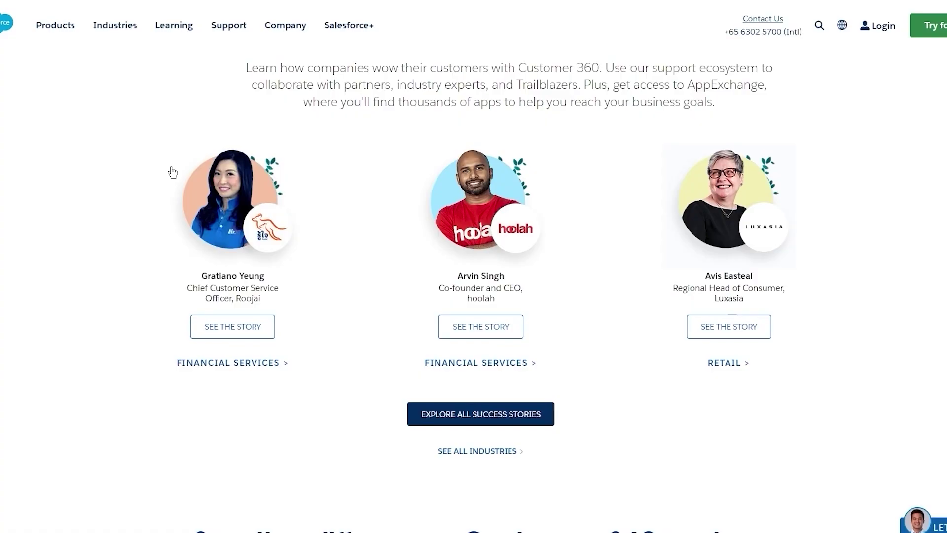
scroll(172, 171, "down", 15)
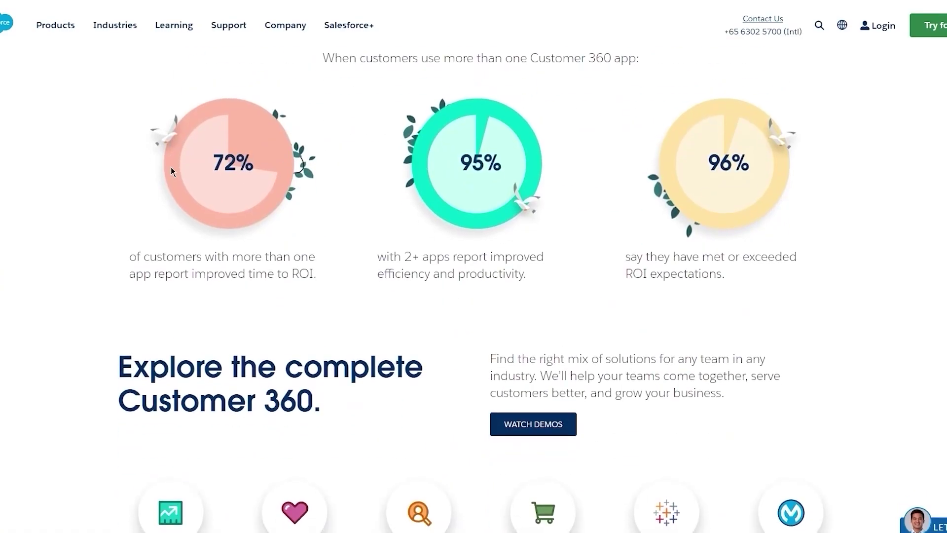
- Review the statistics on the difference Customer 360 makes and on the benefits of using more than one app
scroll(172, 172, "up", 9)
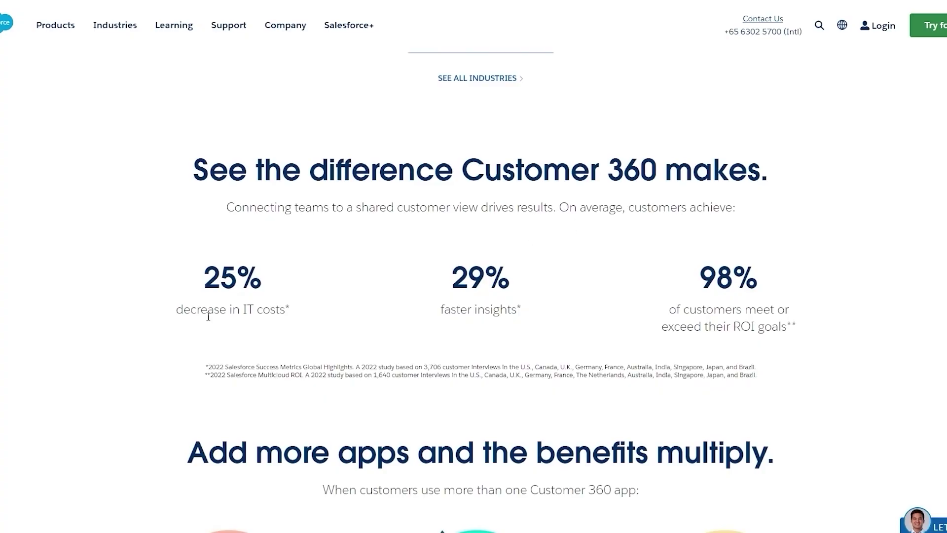
scroll(488, 291, "down", 1)
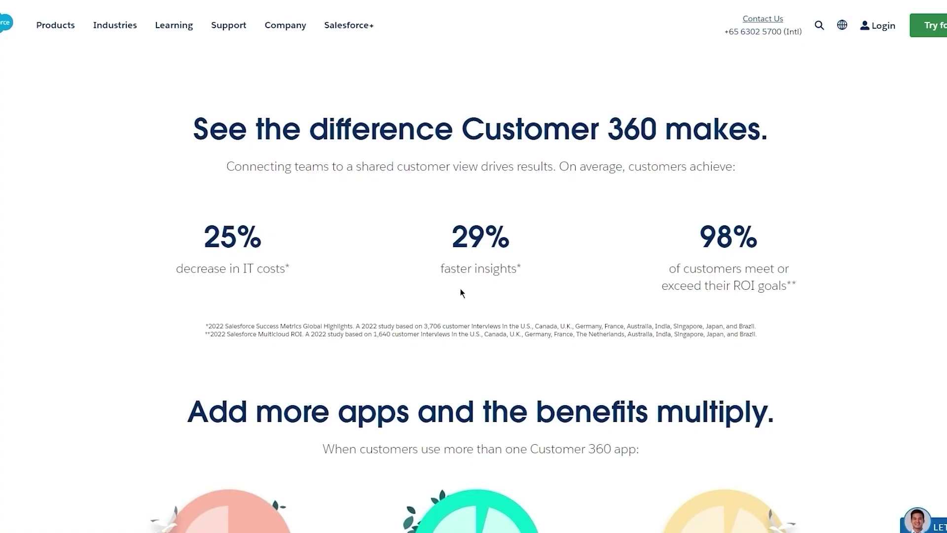
scroll(462, 293, "down", 1)
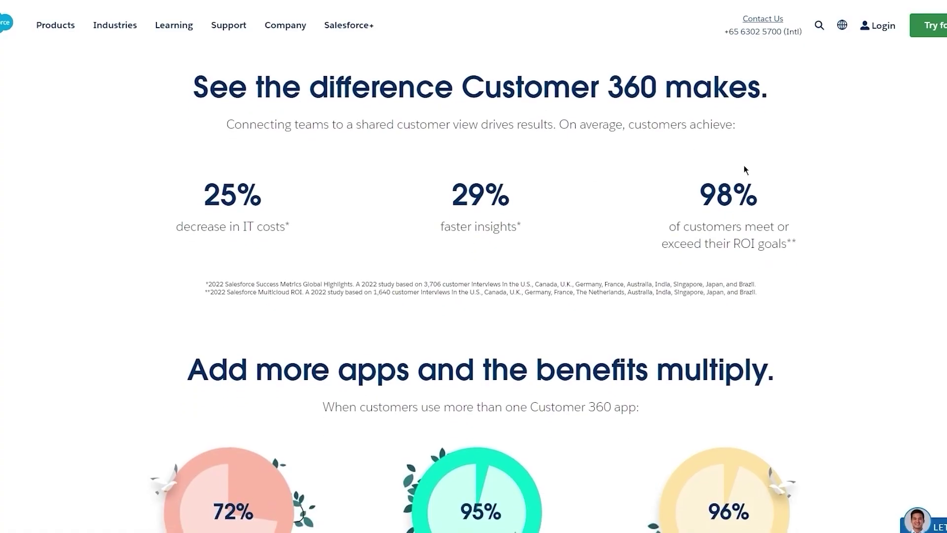
scroll(683, 227, "down", 1)
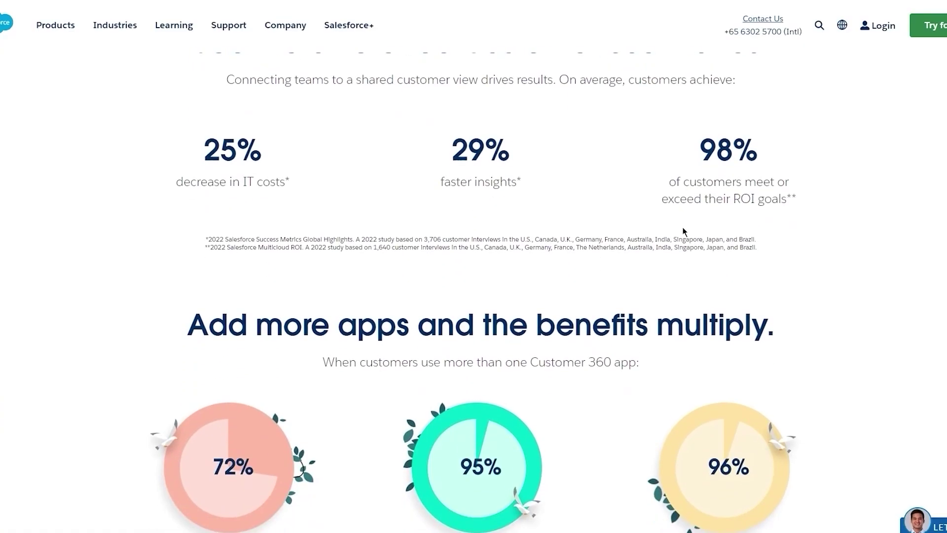
scroll(765, 220, "up", 3)
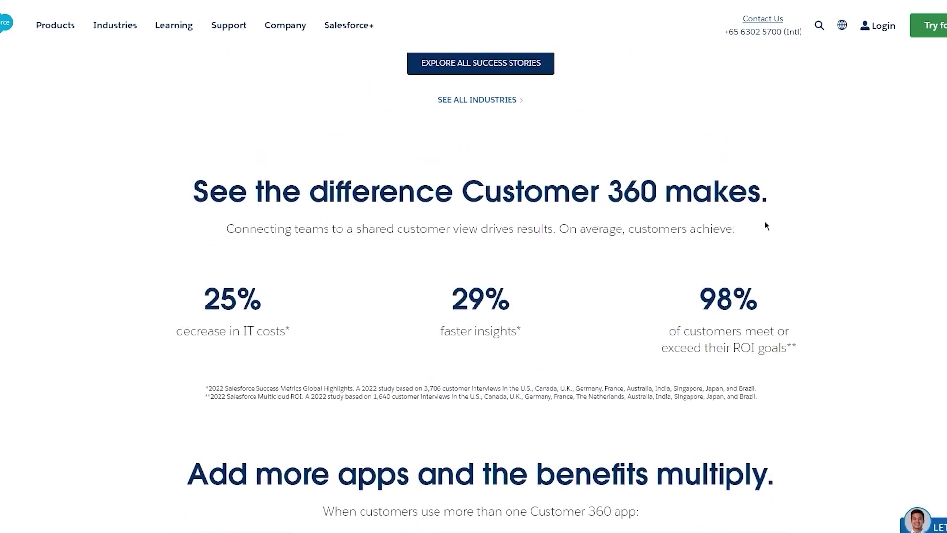
scroll(764, 221, "down", 6)
scroll(765, 225, "down", 2)
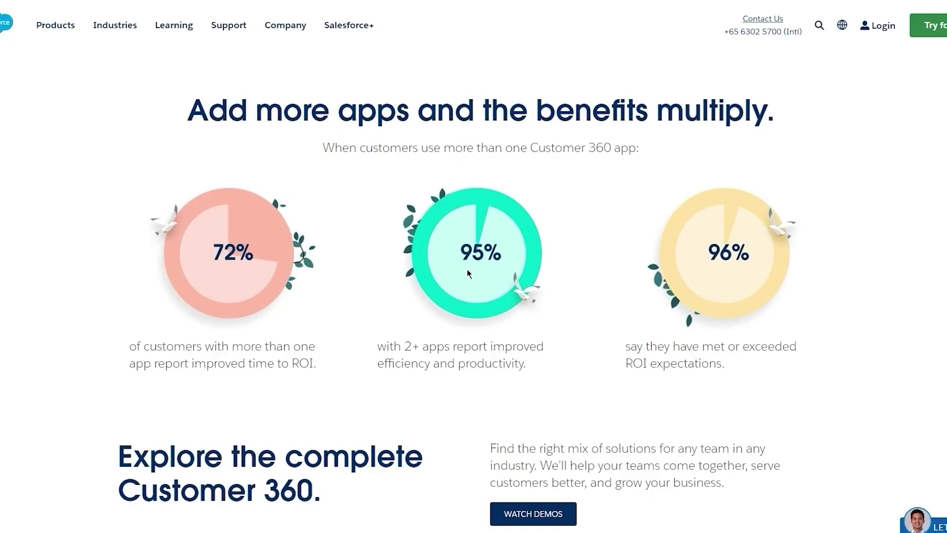
scroll(468, 273, "down", 2)
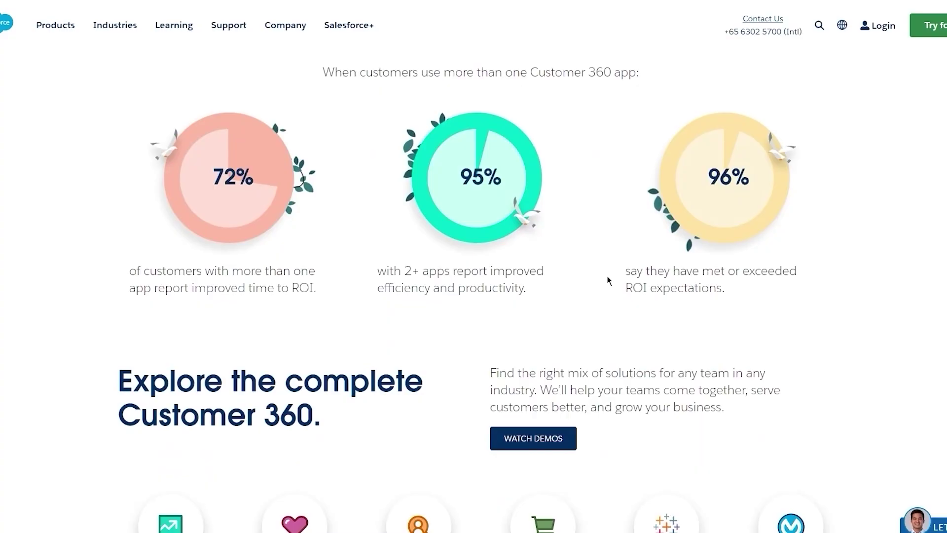
- Return to the start of the Customer 360 page and open the free trial sign-up form
scroll(610, 280, "down", 8)
scroll(134, 238, "down", 10)
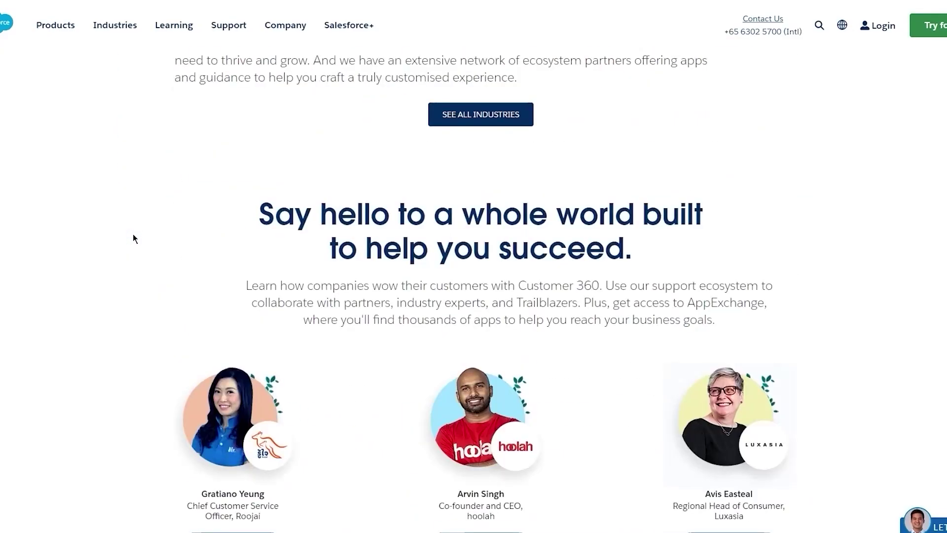
scroll(133, 238, "up", 15)
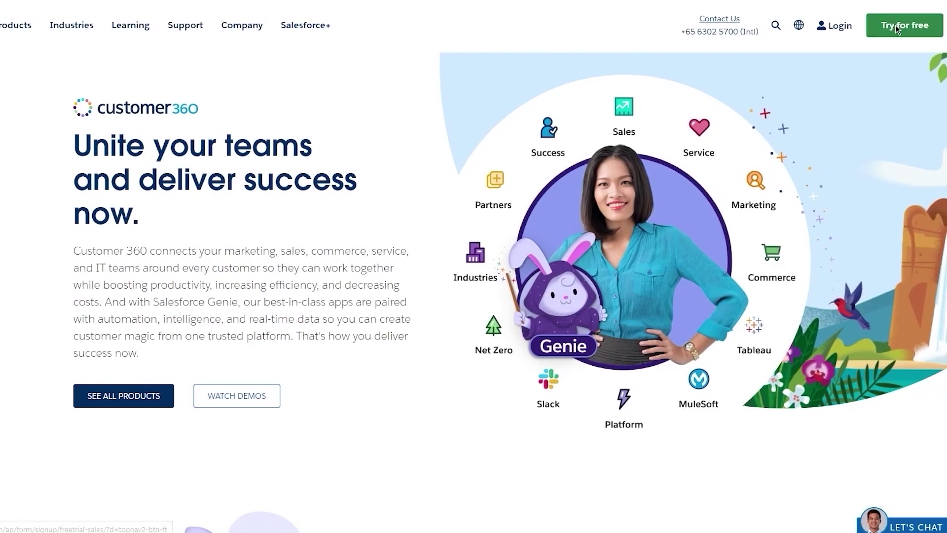
left_click(939, 25)
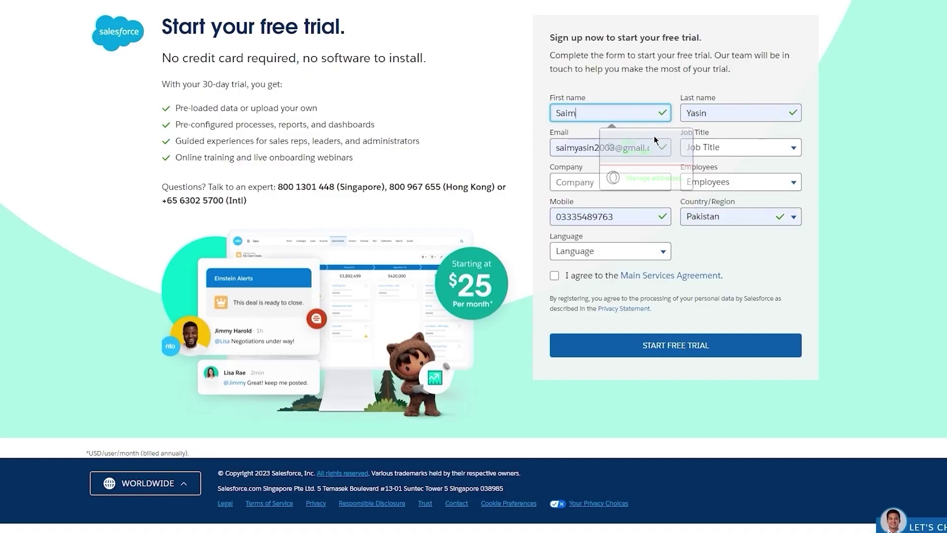
- Set the job title in the free trial form to IT Manager
left_click(691, 148)
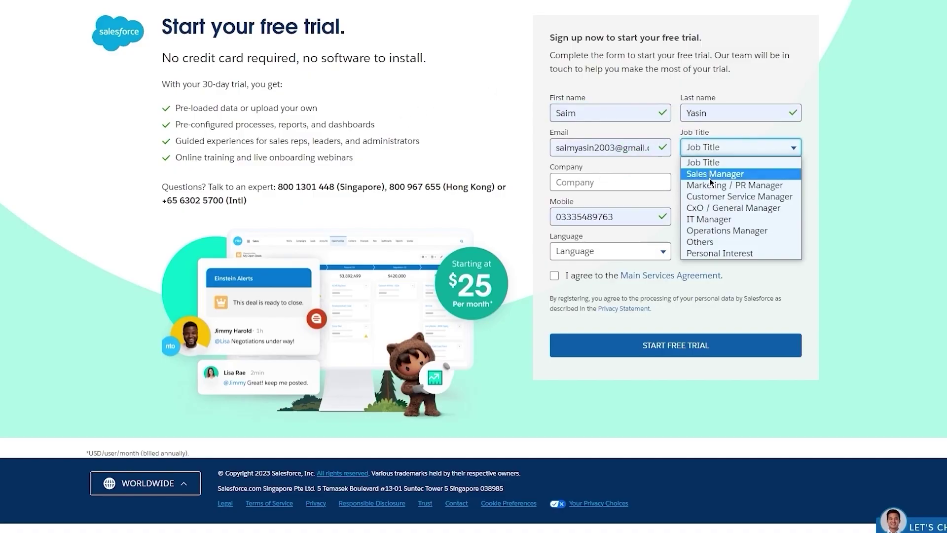
left_click(723, 132)
left_click(731, 148)
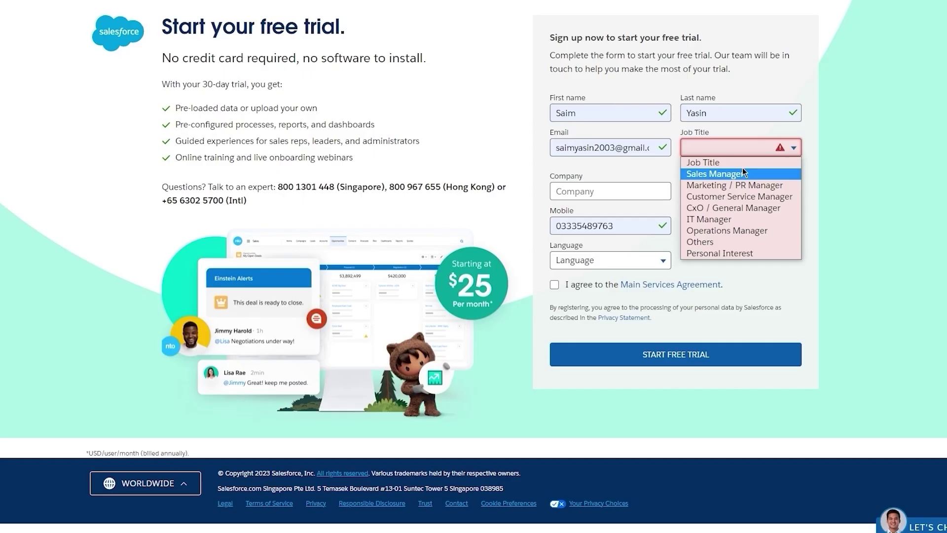
left_click(735, 220)
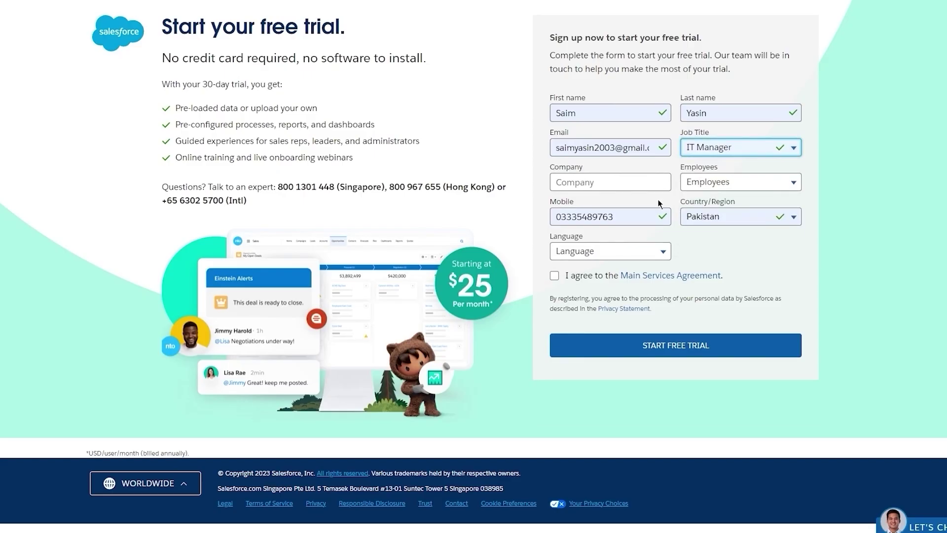
- Enter "ojoioijoi" as the company and set the company size to 101 - 500 employees
left_click(630, 187)
type("ojoioijoi")
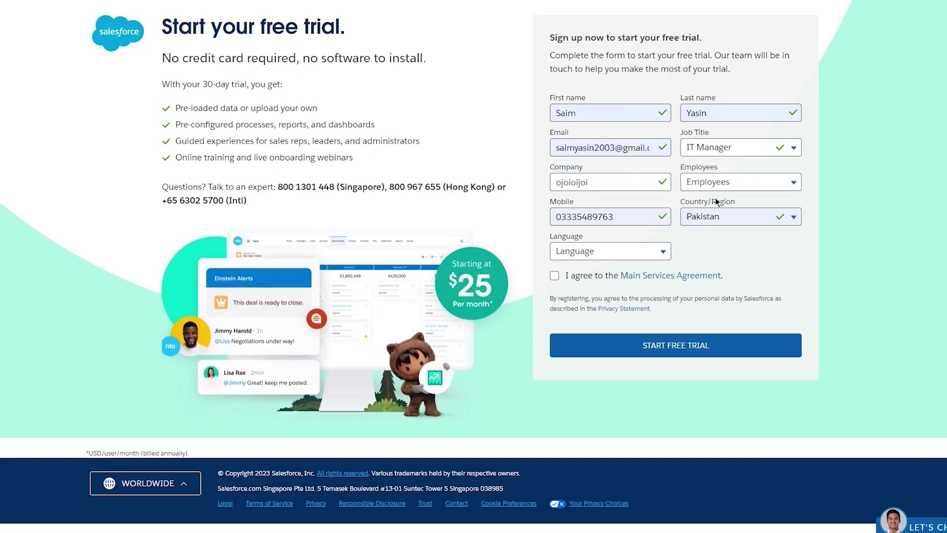
left_click(754, 189)
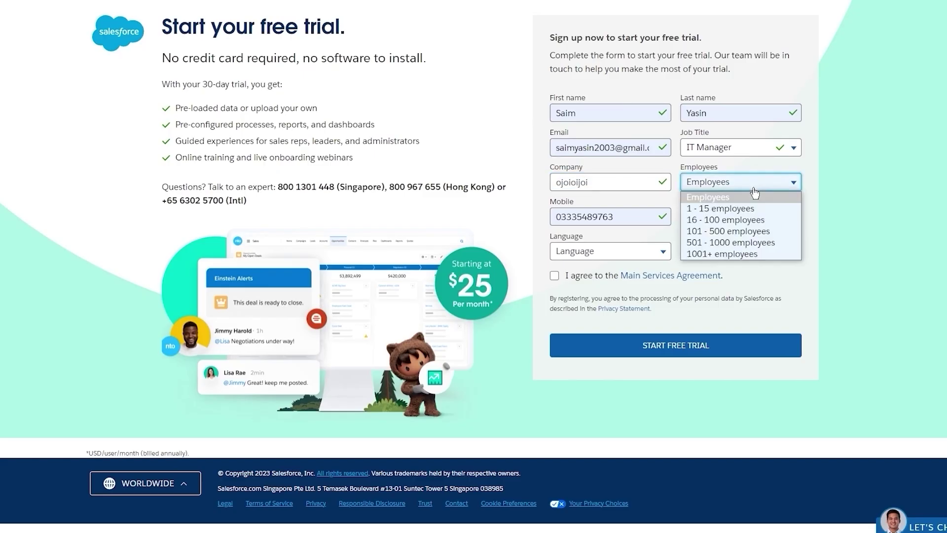
left_click(732, 231)
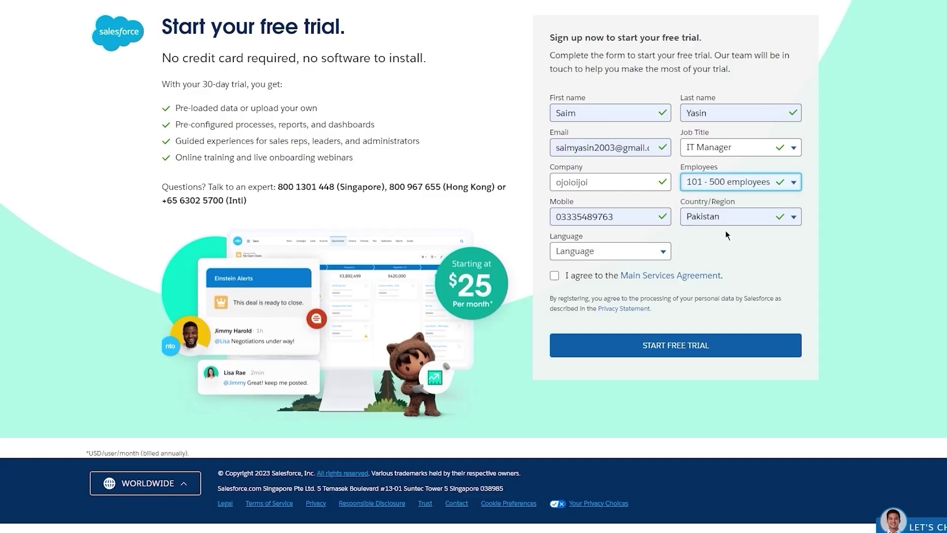
- Agree to the Main Services Agreement and try to start the free trial
left_click(554, 283)
left_click(557, 277)
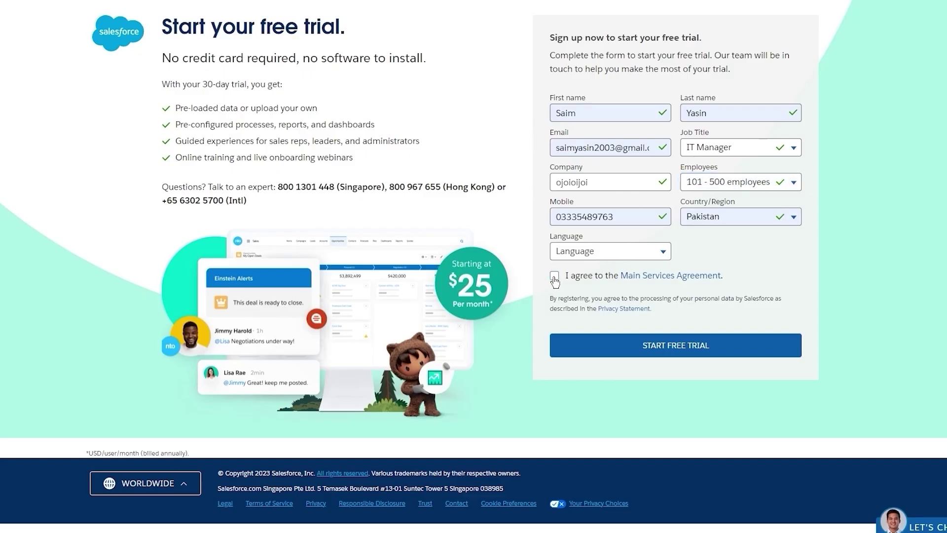
left_click(610, 346)
- Set the language in the sign-up form to English and start the free trial
left_click(617, 252)
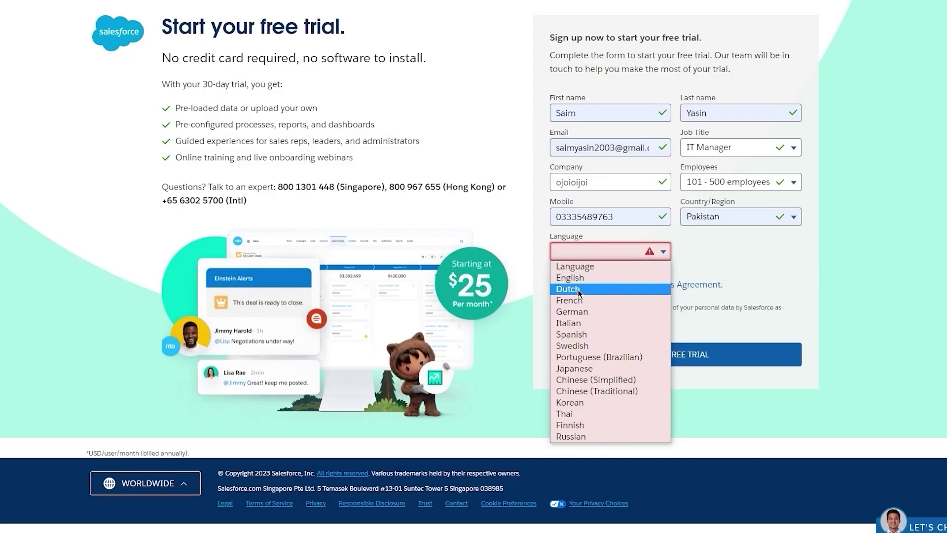
left_click(609, 274)
left_click(609, 341)
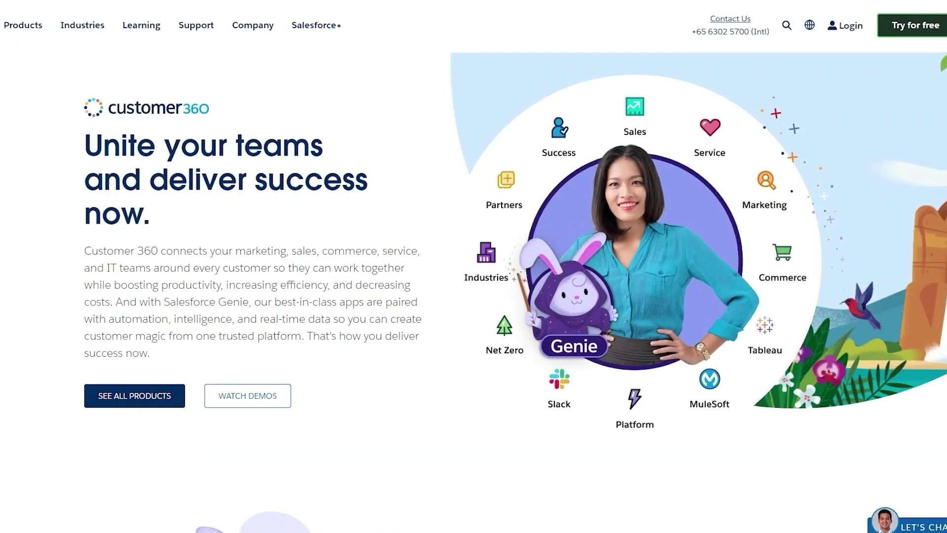
- Look through the Salesforce+ offerings on the Customer 360 page, including My List
left_click(328, 27)
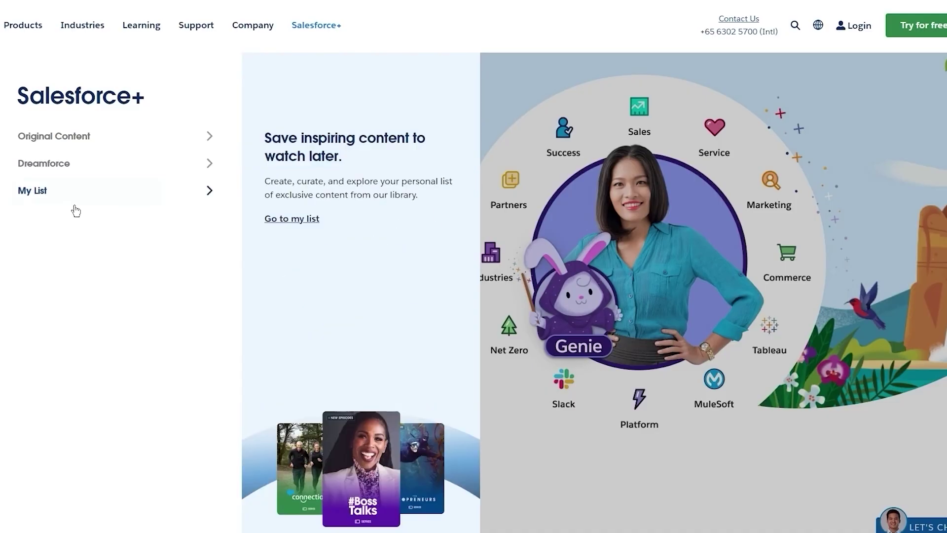
mouse_move(86, 149)
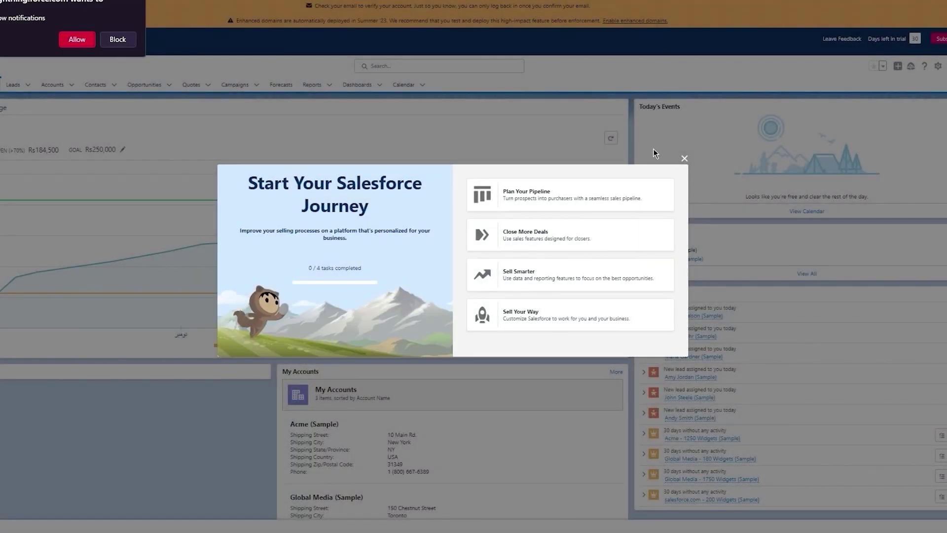
- Dismiss the browser's notification request and start the Plan Your Pipeline walkthrough
left_click(138, 0)
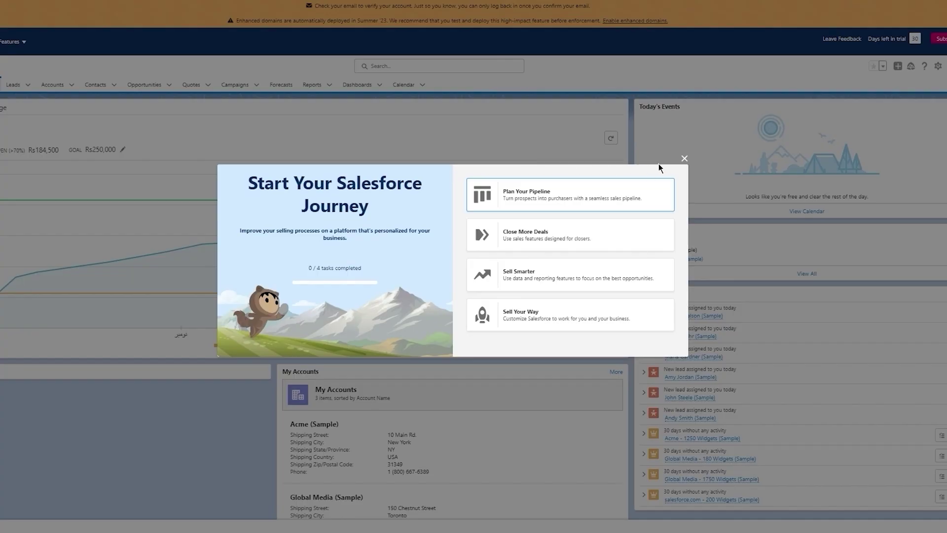
left_click(639, 191)
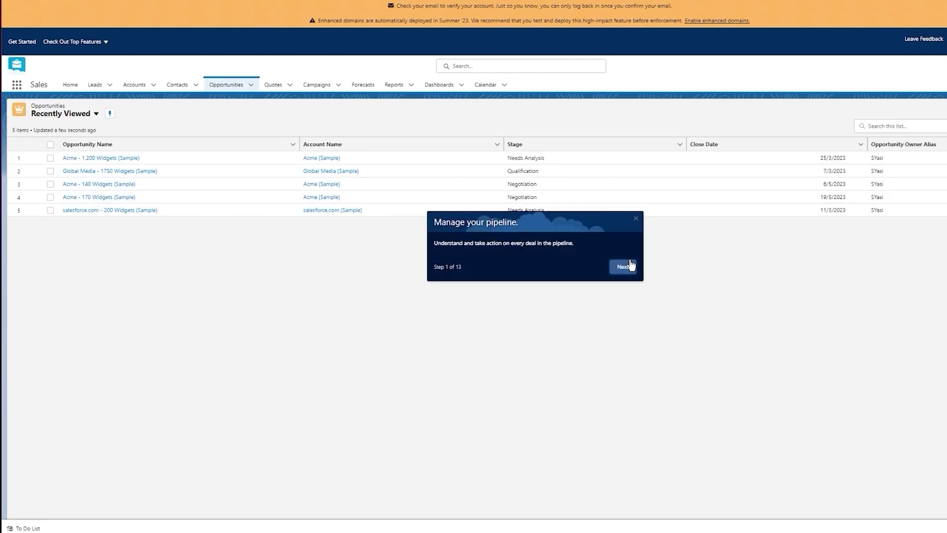
left_click(631, 266)
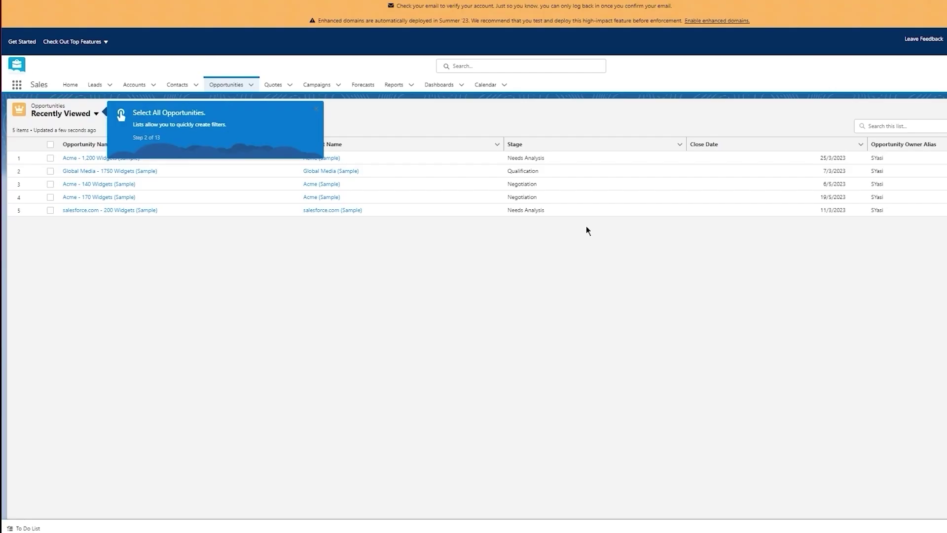
- Switch the opportunities to the Kanban list view and display them as a Kanban board
left_click(96, 115)
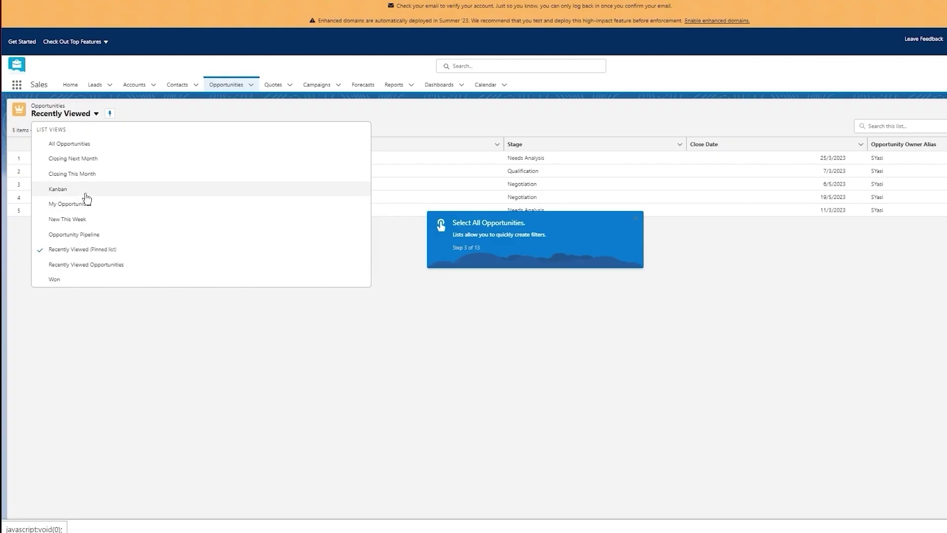
left_click(85, 195)
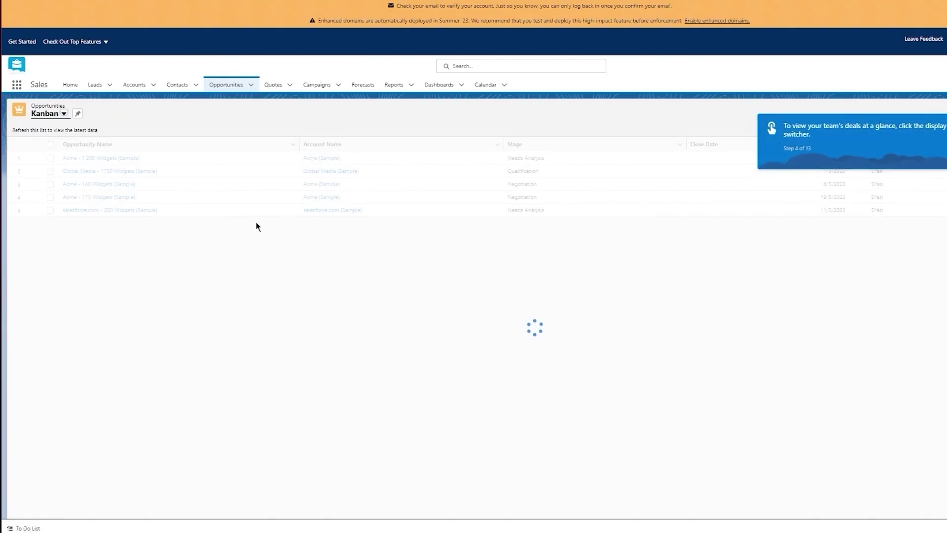
scroll(481, 242, "down", 5)
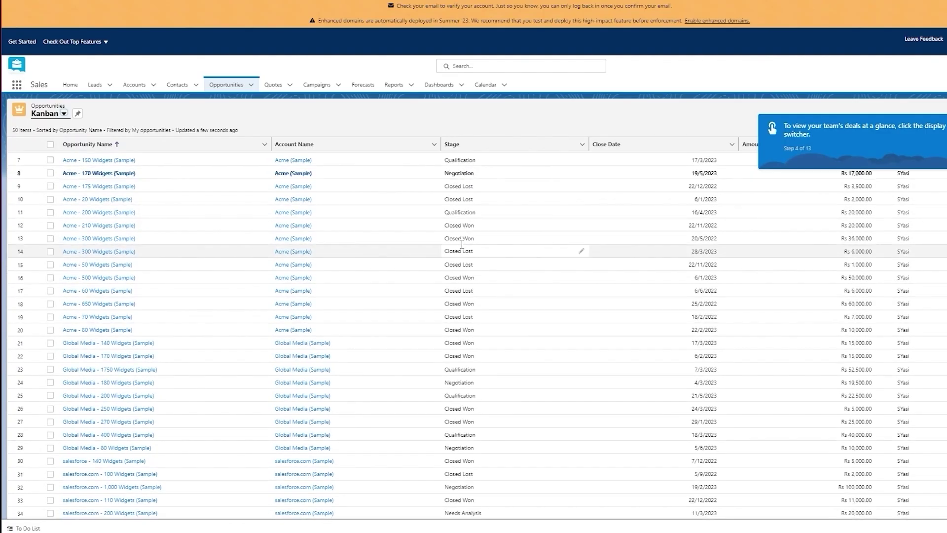
scroll(464, 250, "up", 5)
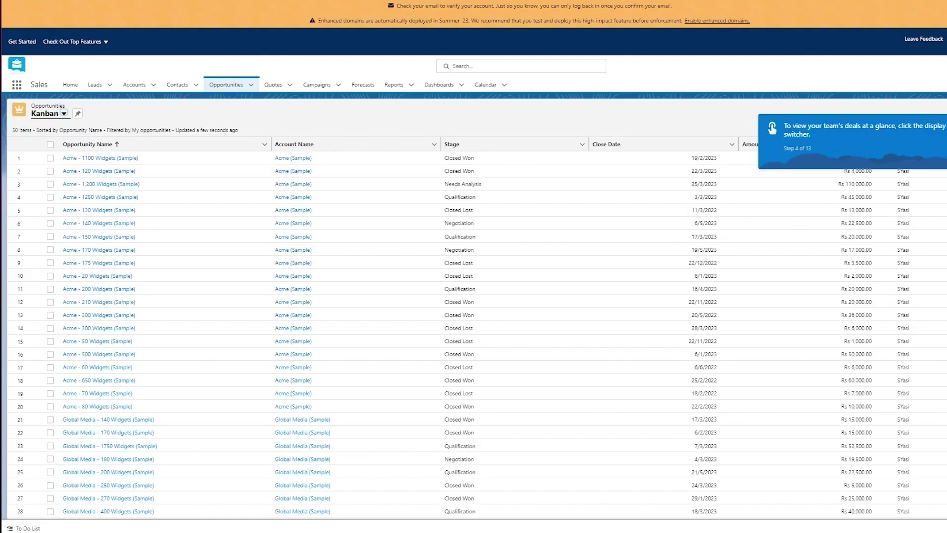
left_click(871, 126)
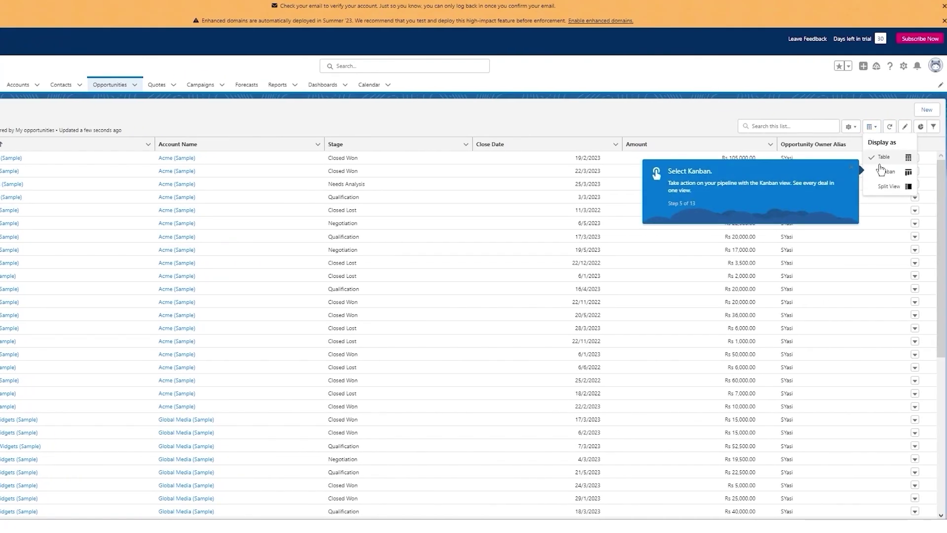
left_click(901, 174)
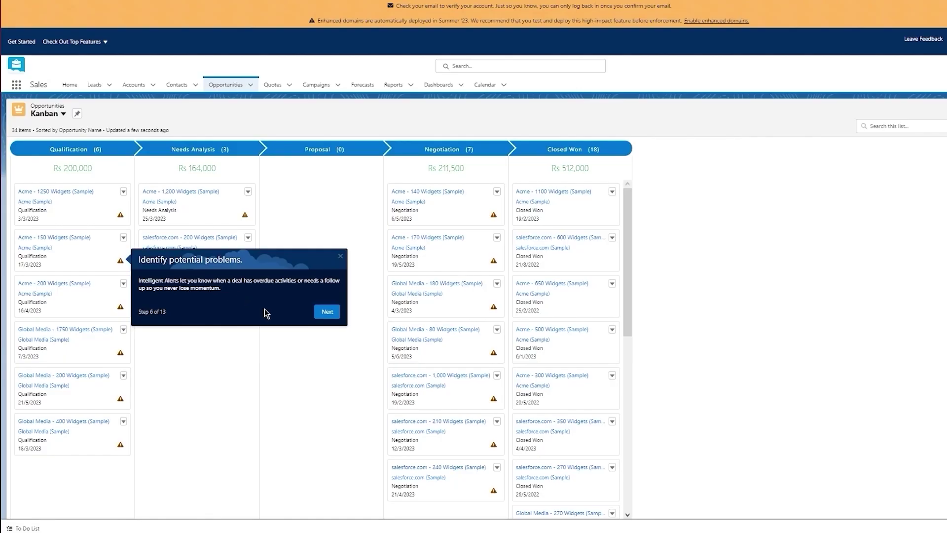
- Go through the walkthrough tips on identifying potential problems, updating deals and updating sales management
left_click(324, 313)
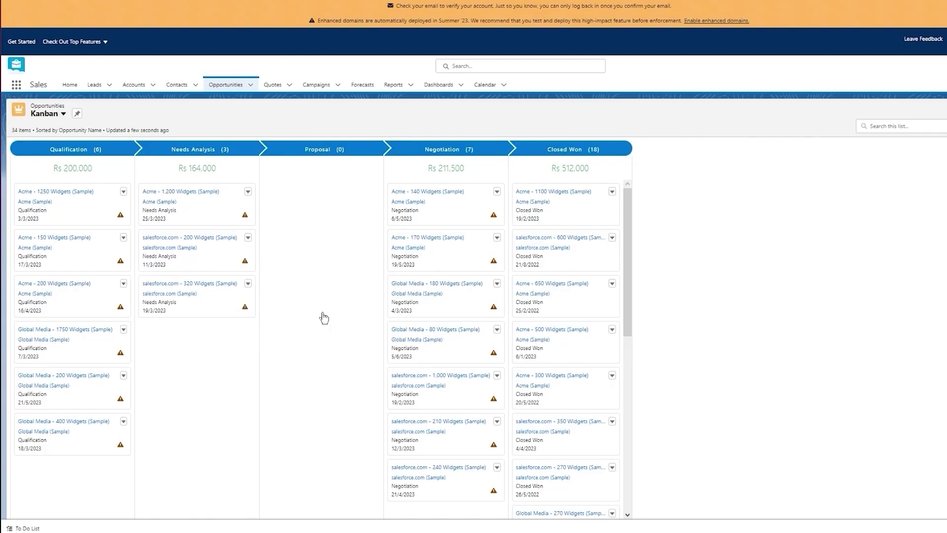
mouse_move(120, 262)
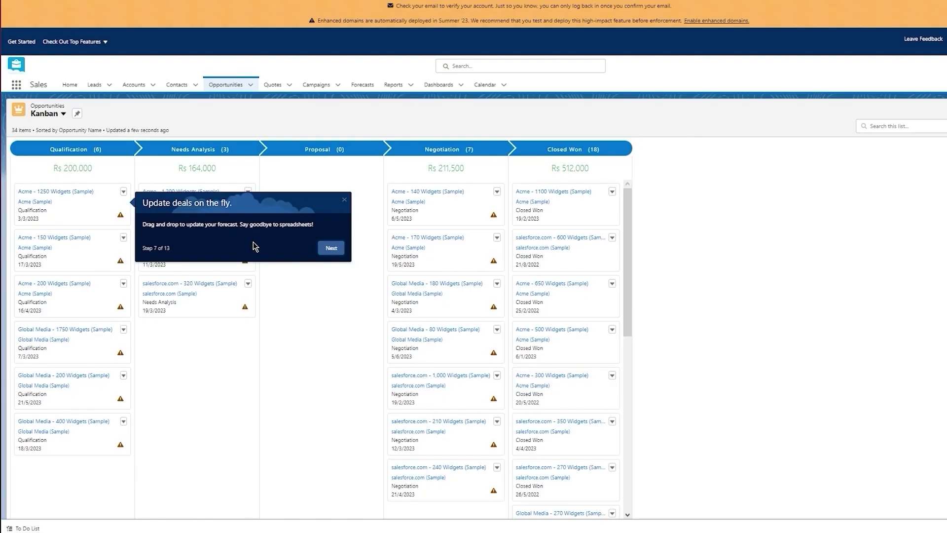
left_click(321, 252)
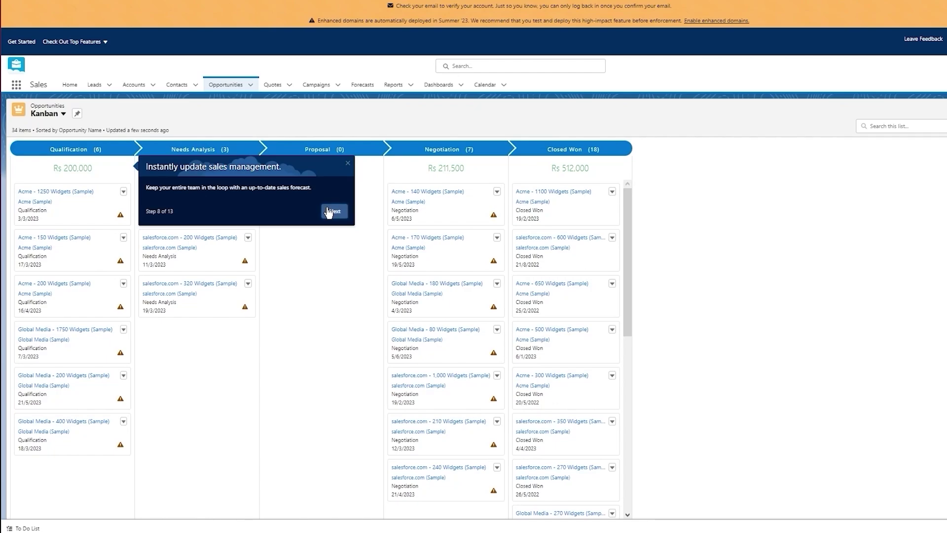
left_click(329, 212)
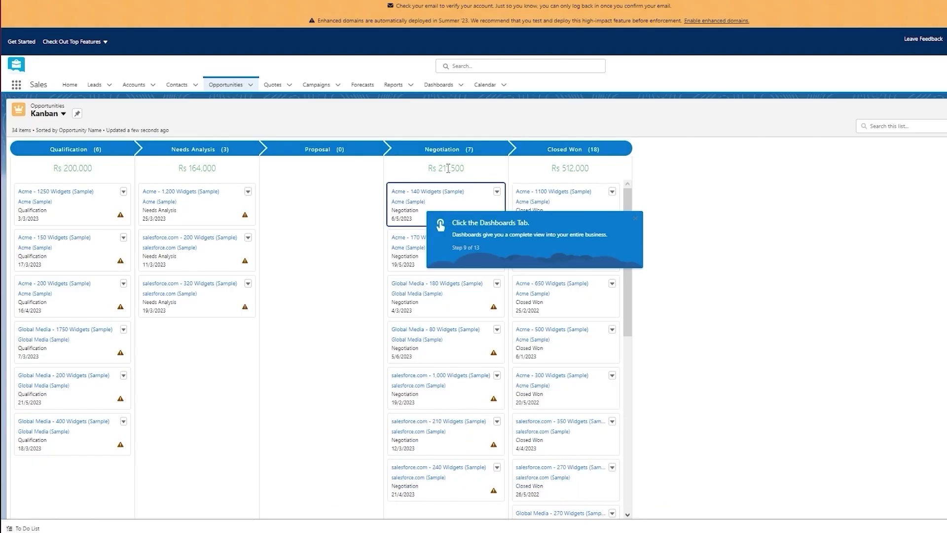
- Open the Acme - 140 Widgets (Sample) opportunity from the Negotiation stage of the board
left_click(498, 191)
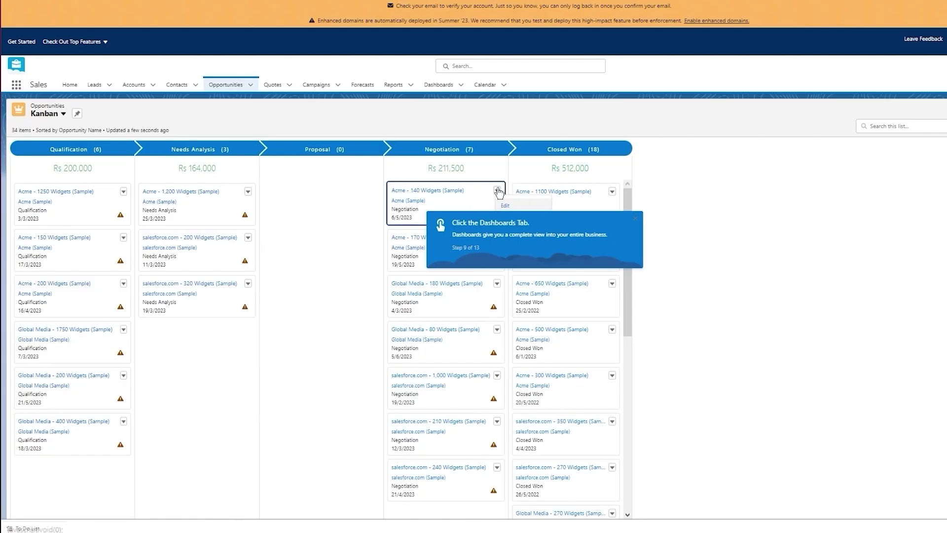
left_click(411, 189)
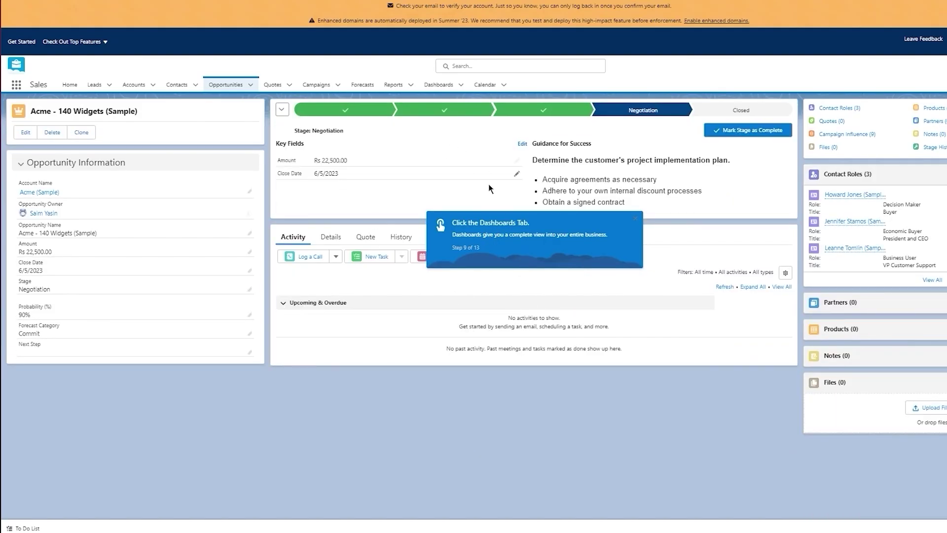
- Show the list of all dashboards and advance the walkthrough past its All Dashboards tip
left_click(447, 87)
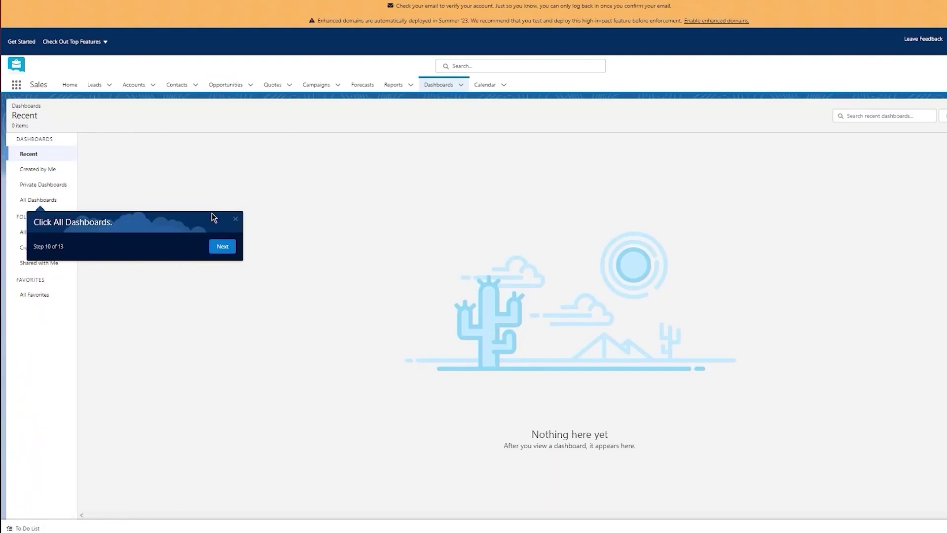
left_click(44, 200)
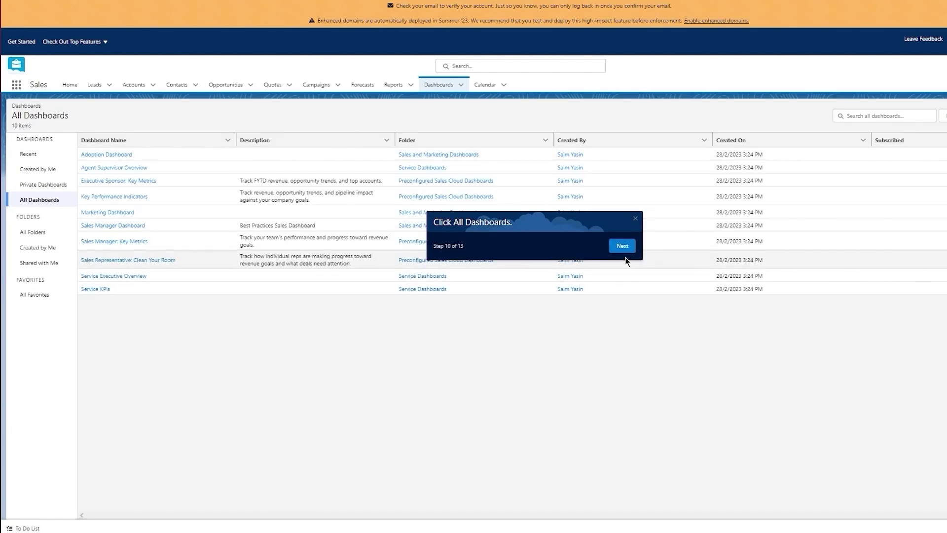
left_click(627, 248)
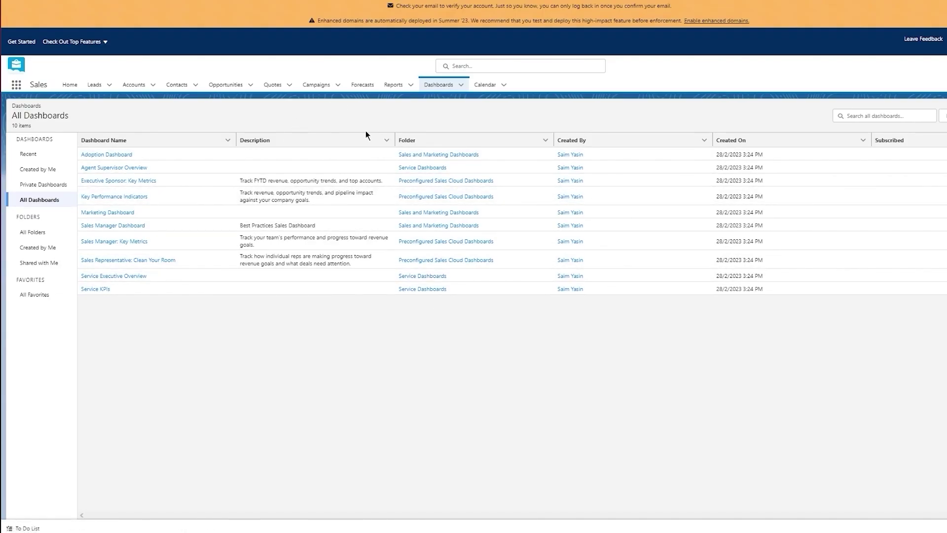
- Open the Adoption Dashboard, dismiss the walkthrough warning and finish the Plan Your Pipeline walkthrough
left_click(118, 153)
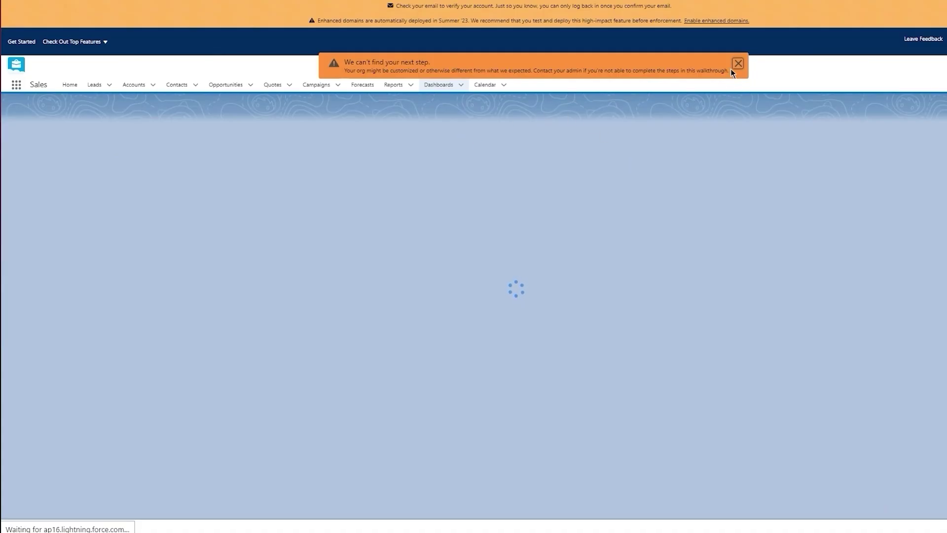
left_click(738, 63)
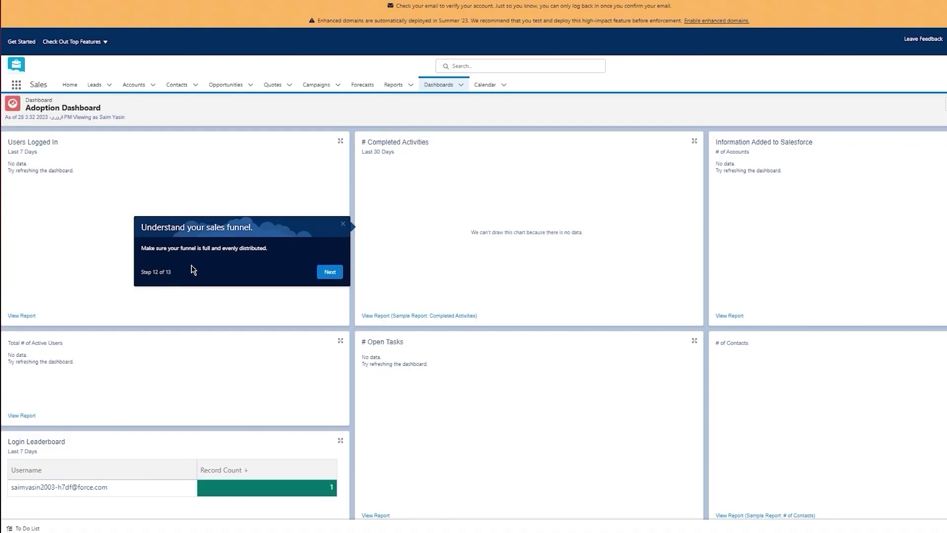
left_click(322, 275)
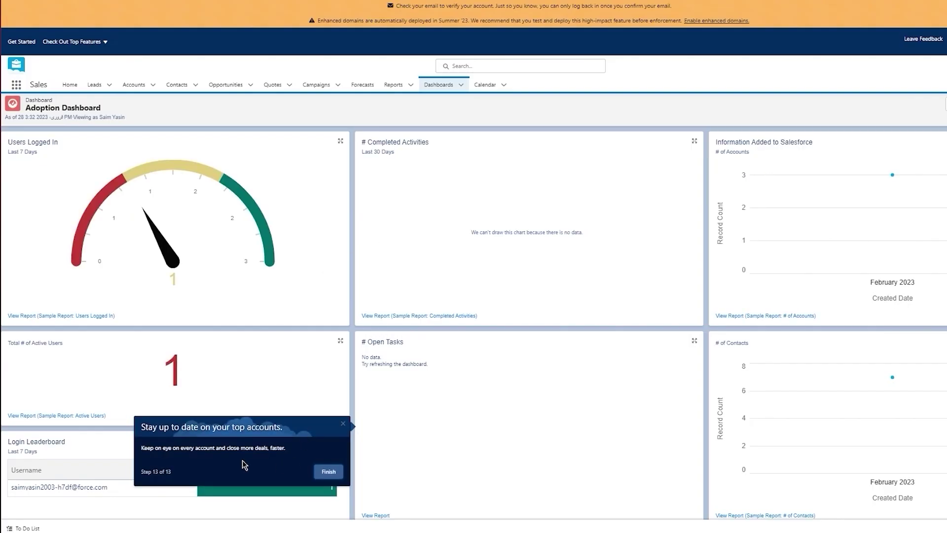
left_click(317, 471)
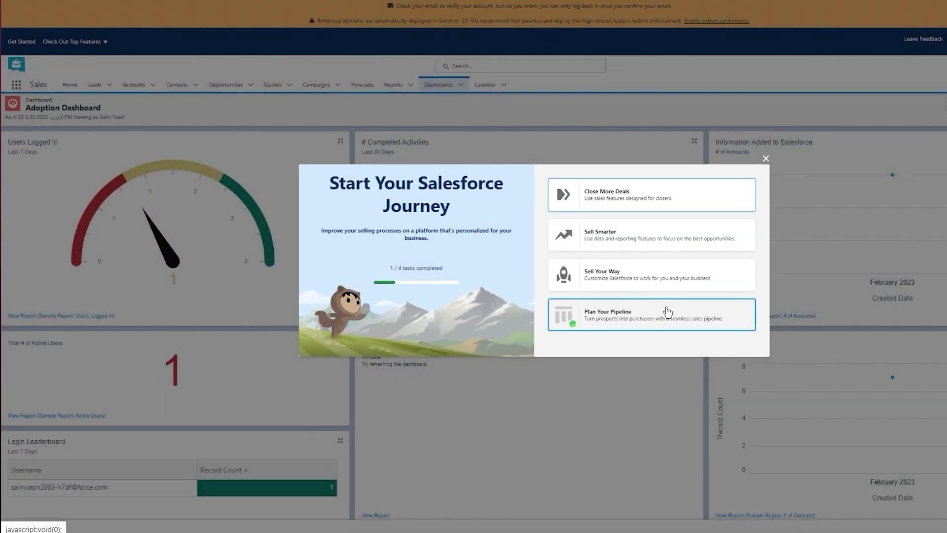
- Start the Close More Deals walkthrough and open its first deal, Acme - 140 Widgets (Sample)
left_click(655, 209)
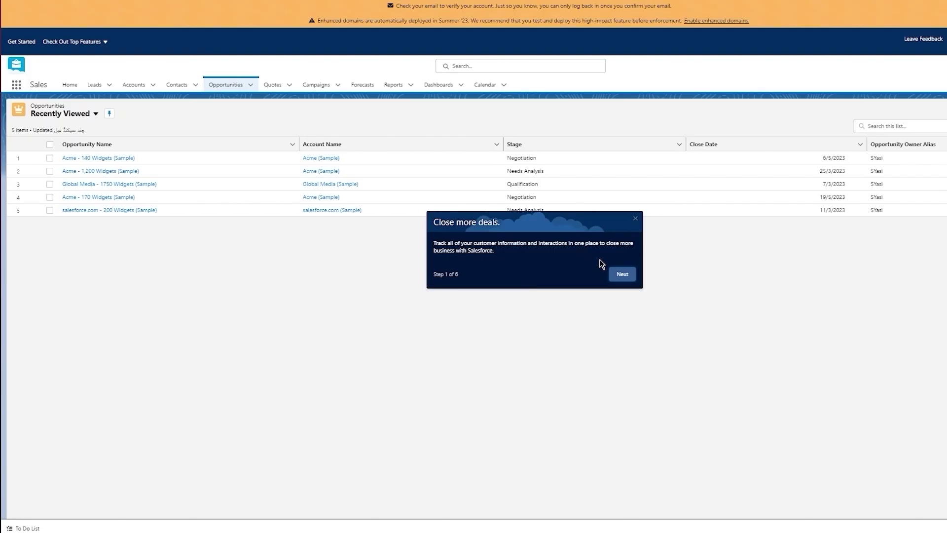
left_click(624, 274)
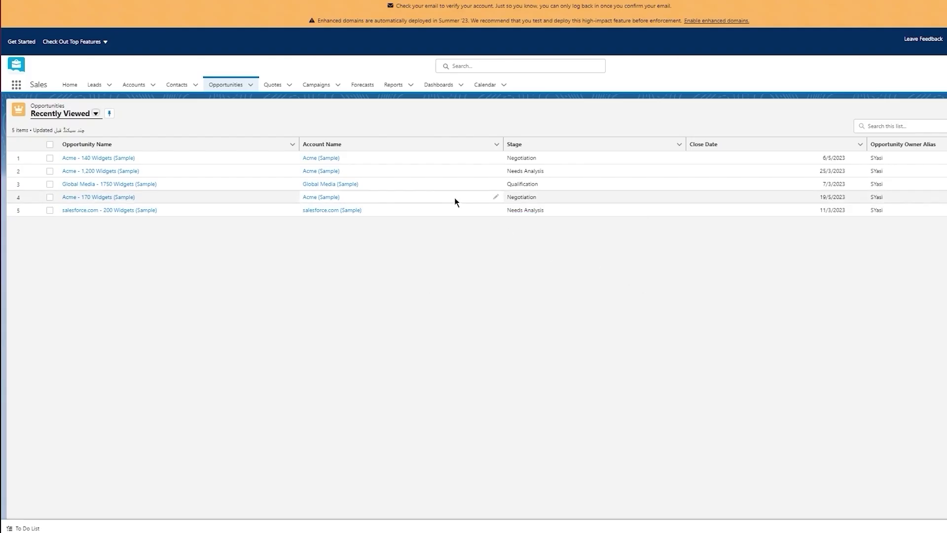
left_click(51, 162)
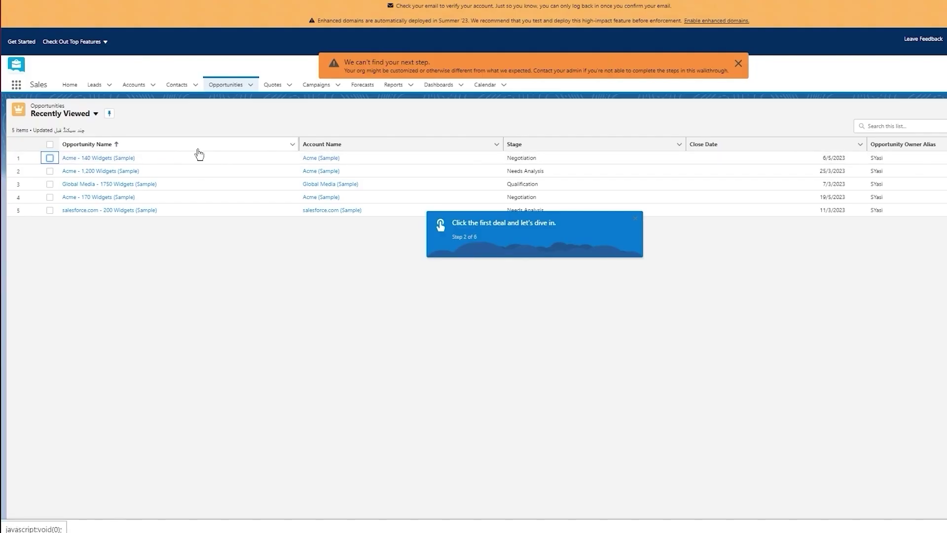
left_click(106, 158)
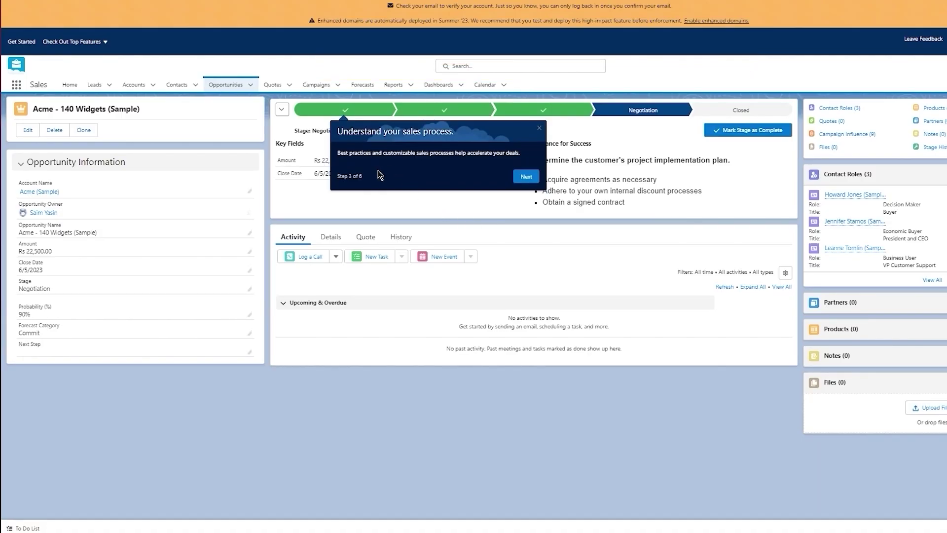
- Advance past the sales process tip and review the opportunity's stages from Qualification through Proposal
left_click(523, 179)
left_click(364, 109)
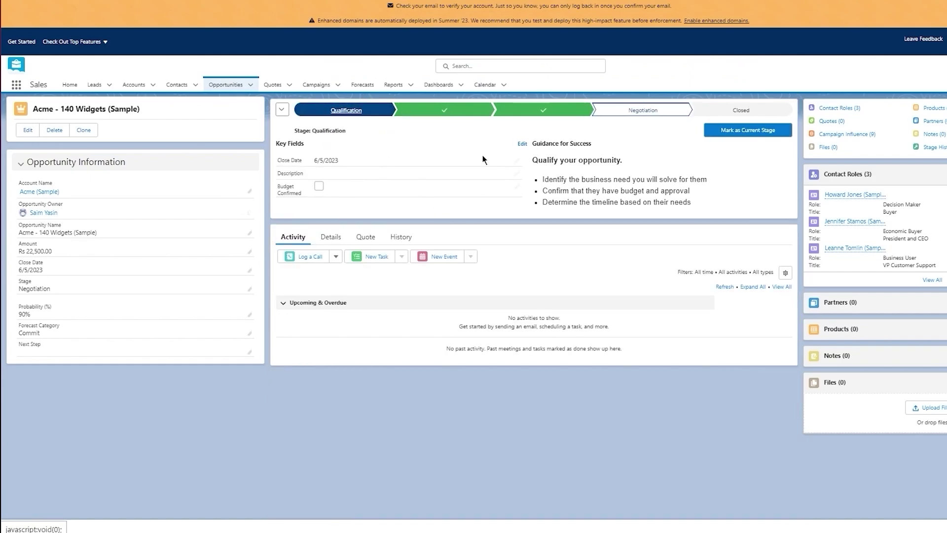
left_click(452, 114)
left_click(547, 110)
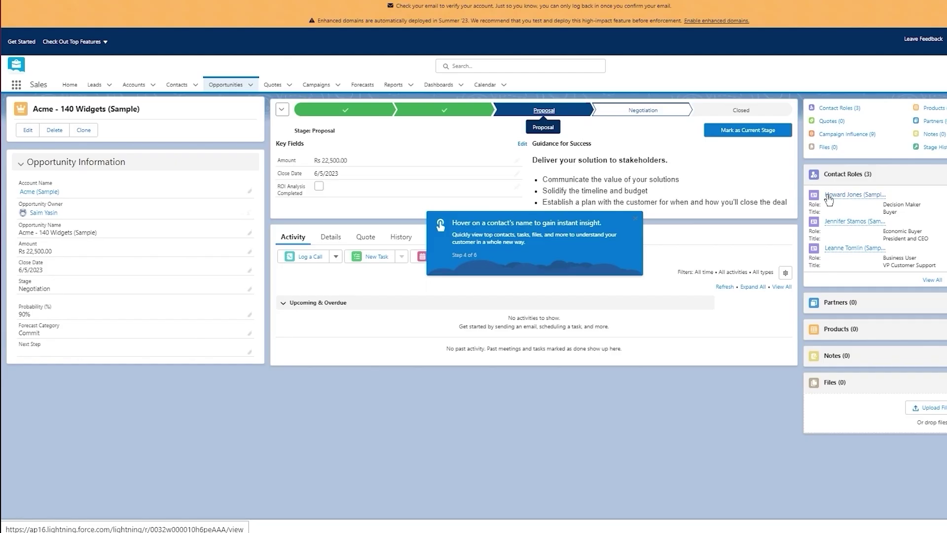
- Preview the details of the opportunity's first two contact roles and finish the Close More Deals walkthrough
mouse_move(829, 199)
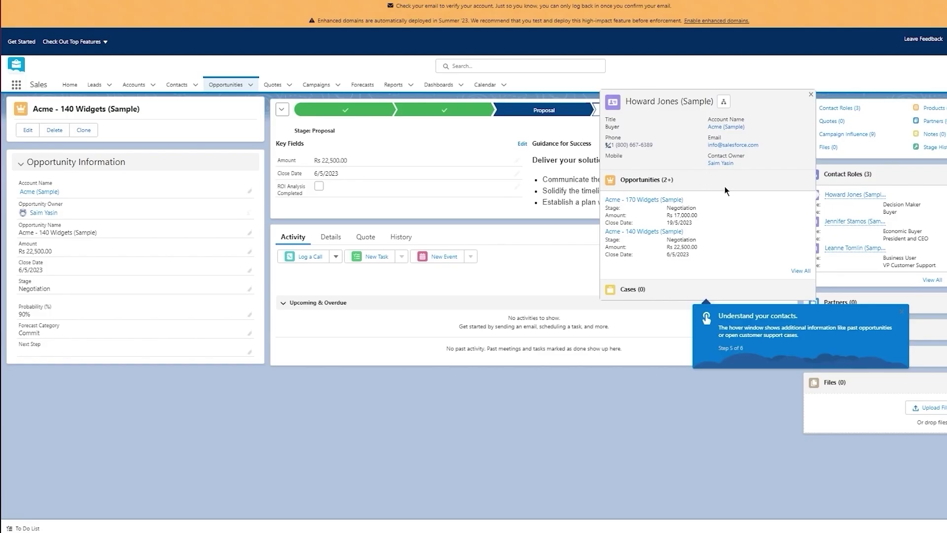
mouse_move(748, 225)
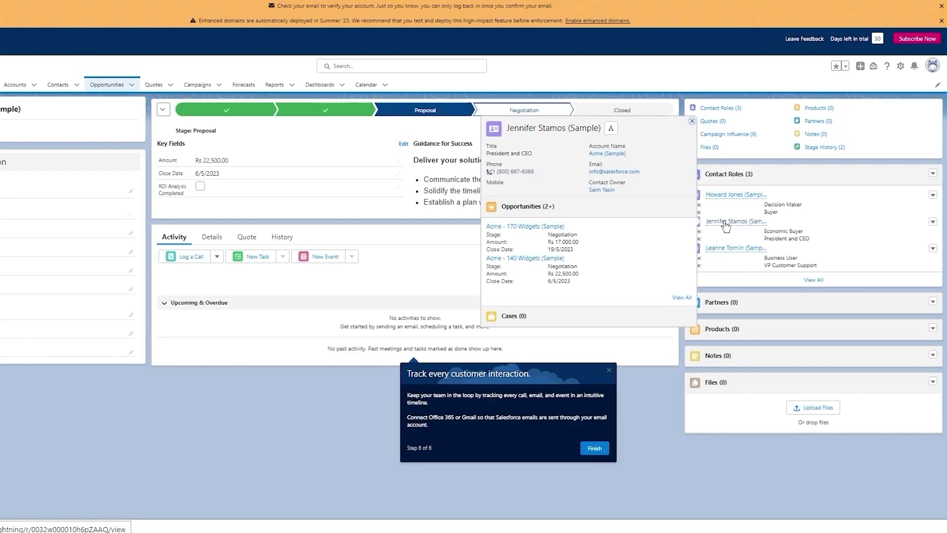
left_click(593, 449)
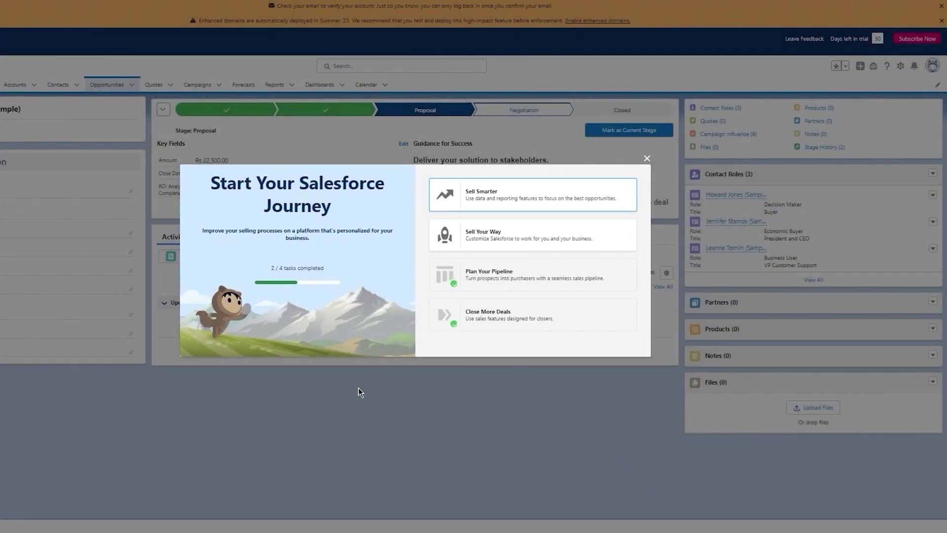
- Start the Sell Smarter walkthrough, go through its four tips, dismiss the email verification and enhanced domains banners, and finish it
left_click(485, 205)
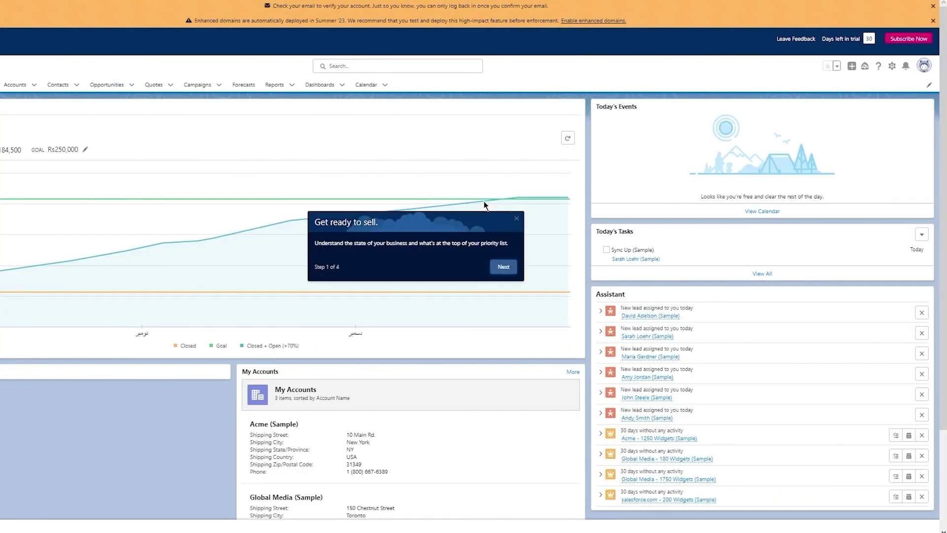
left_click(503, 266)
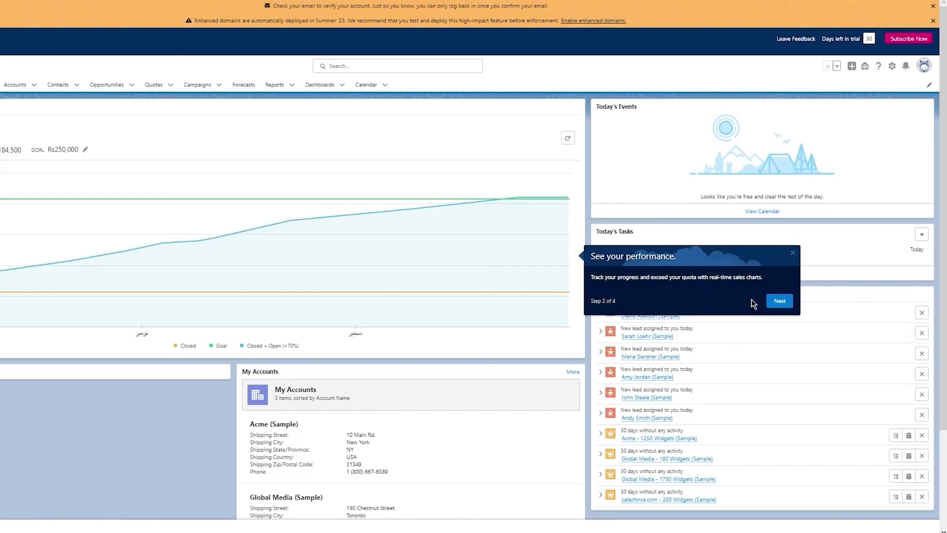
left_click(778, 302)
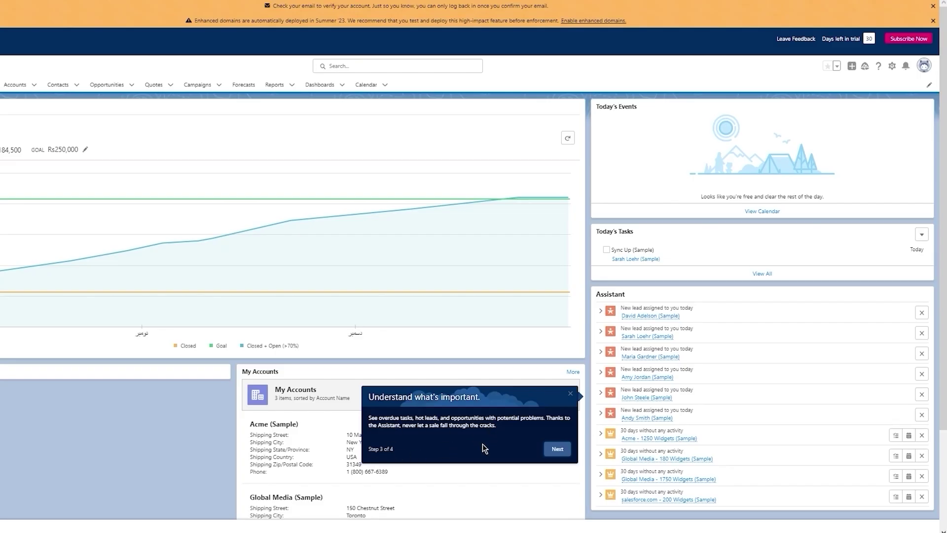
left_click(557, 449)
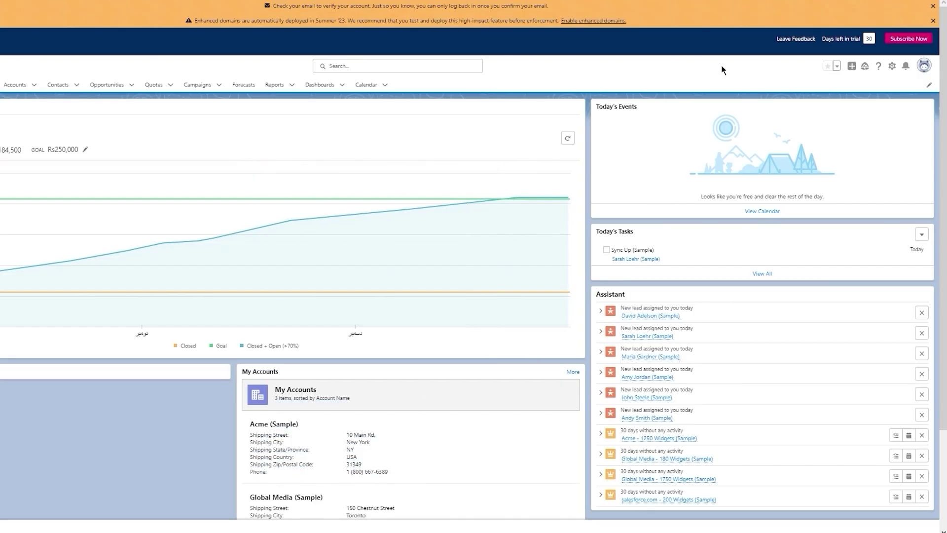
left_click(934, 20)
left_click(933, 6)
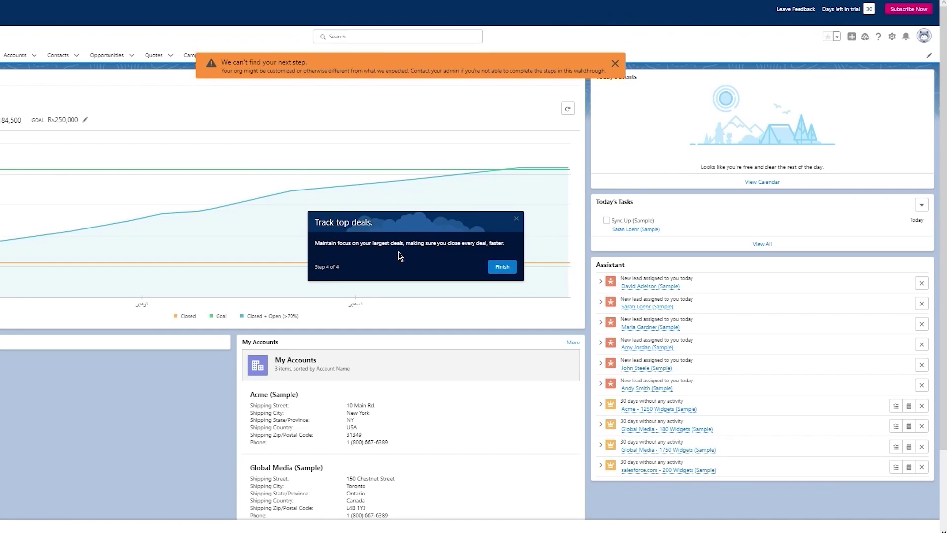
left_click(500, 269)
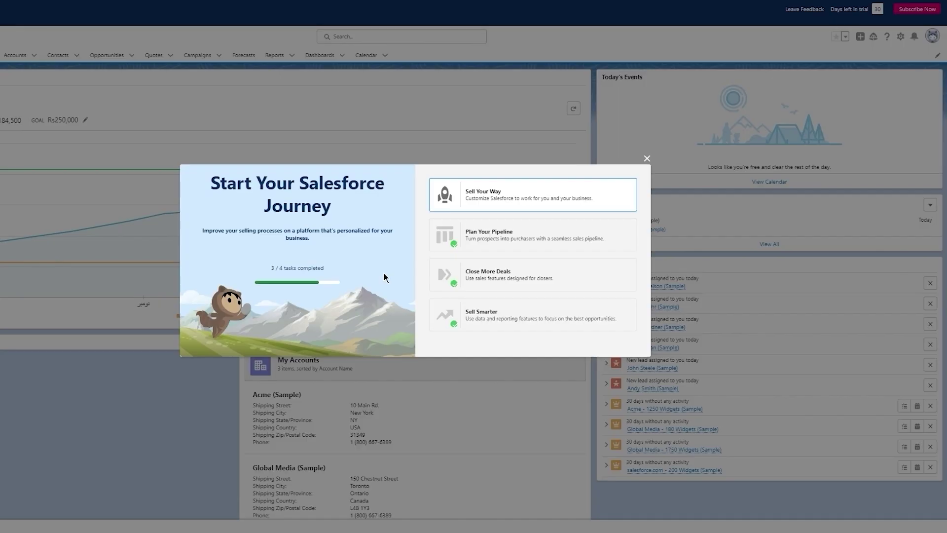
- Complete the Sell Your Way walkthrough covering sales stages, AppExchange and Schema Builder, and close the Start Your Salesforce Journey window
left_click(494, 204)
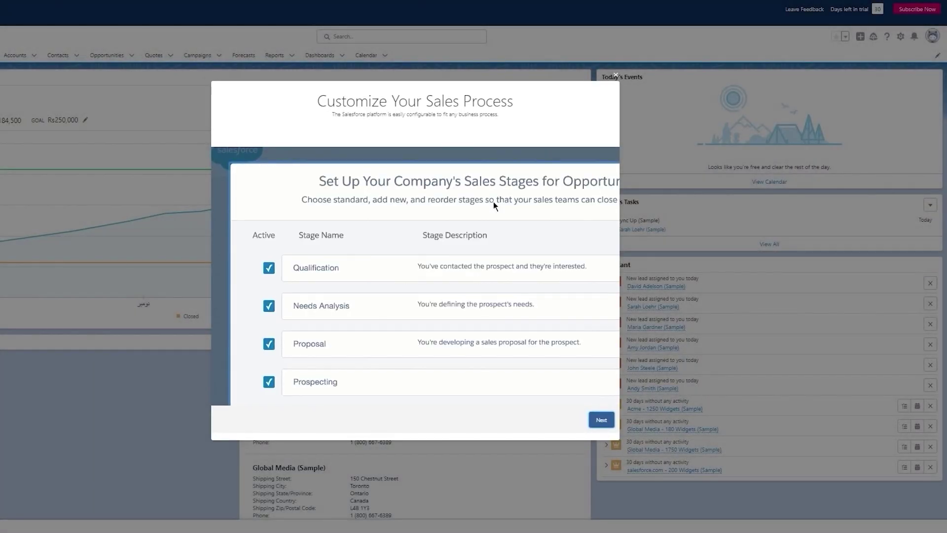
scroll(493, 201, "down", 5)
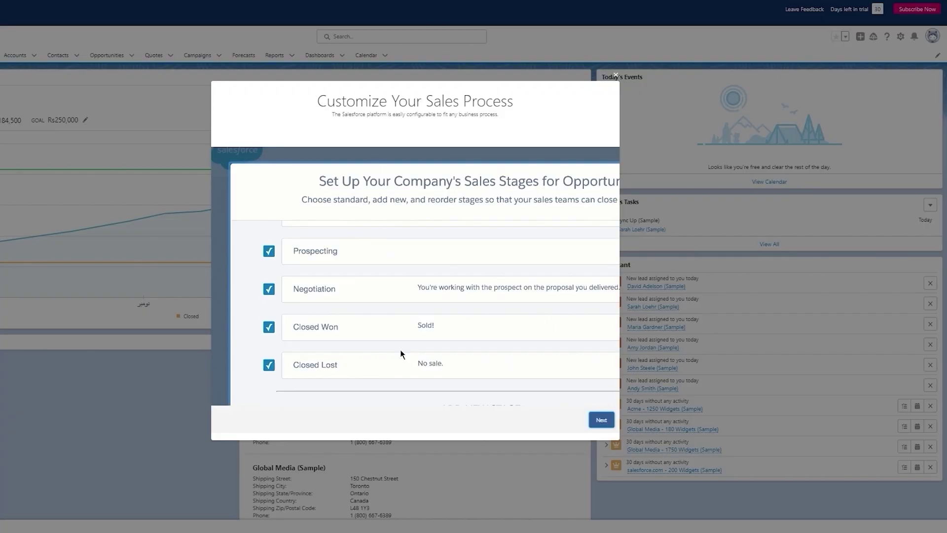
left_click(535, 384)
type("Demo")
key("Return")
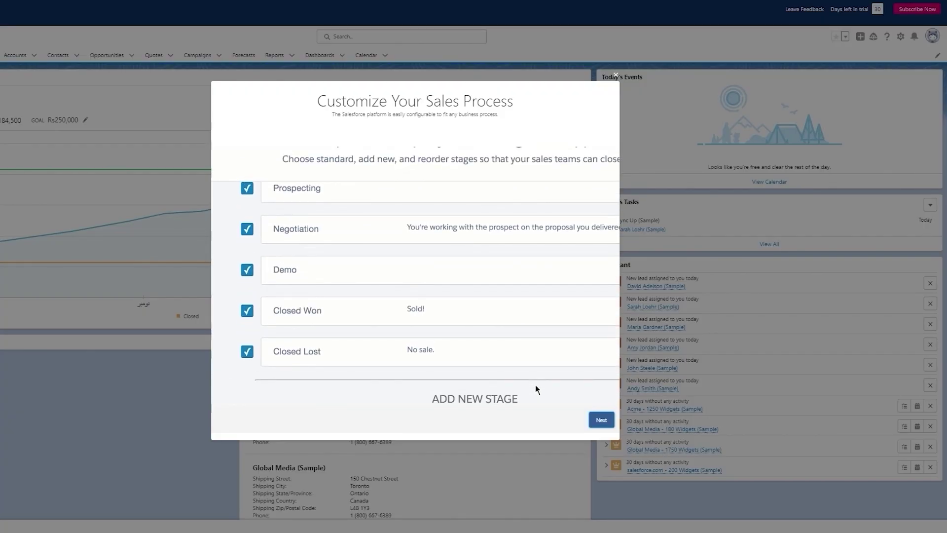
left_click(601, 420)
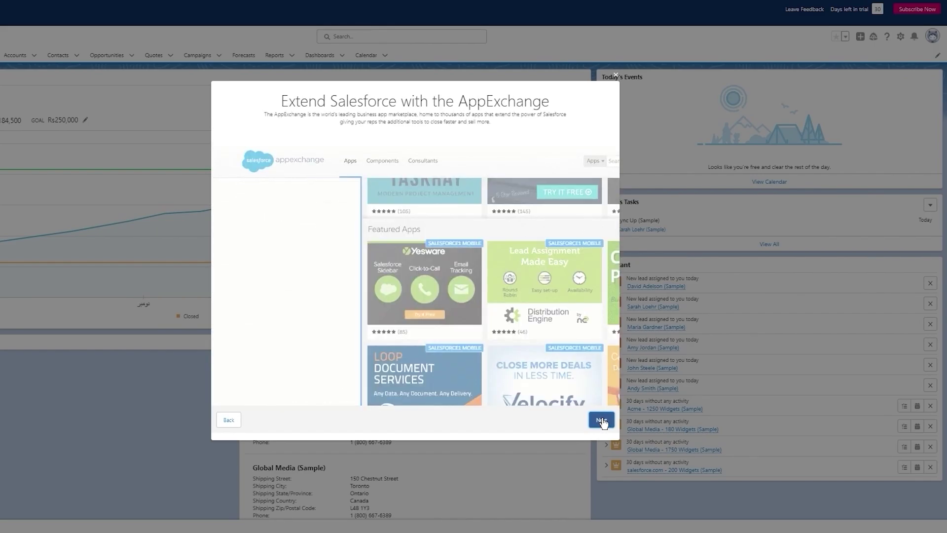
left_click(601, 420)
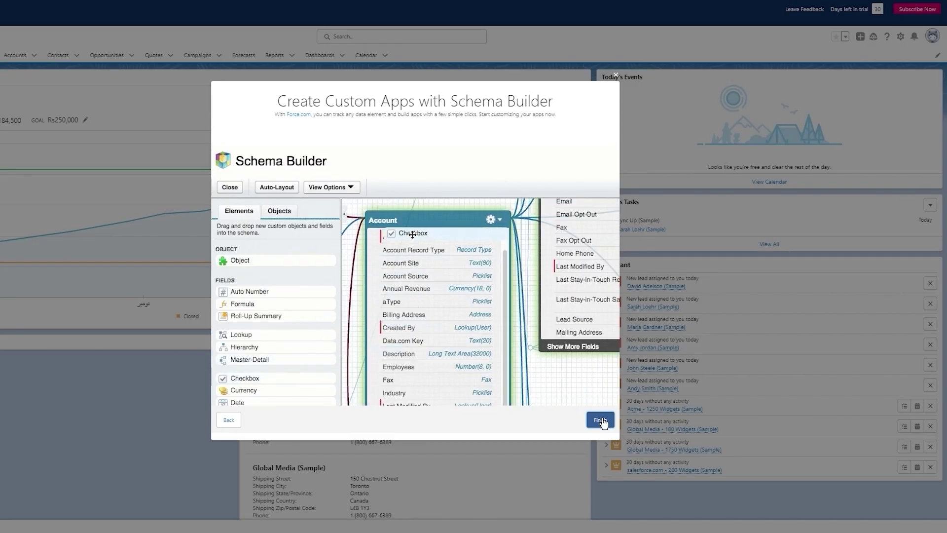
left_click(602, 420)
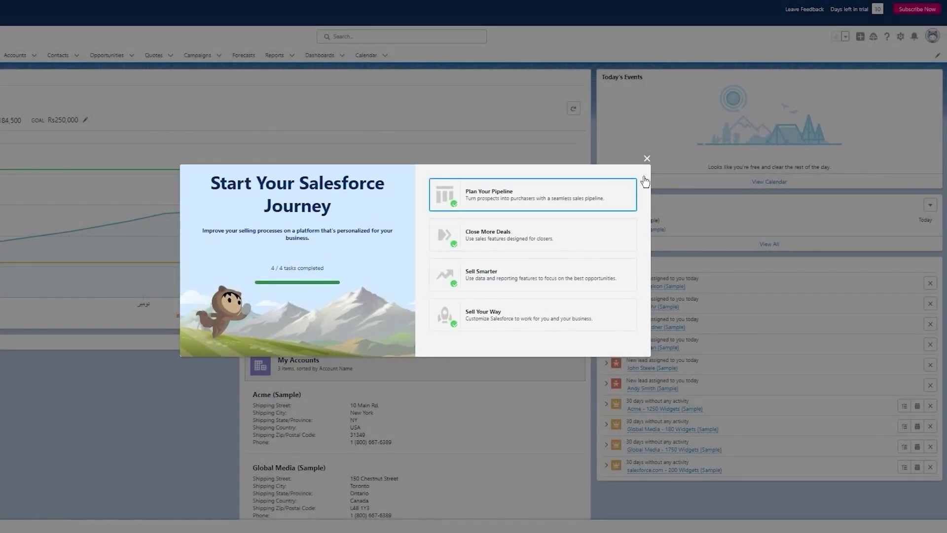
left_click(646, 156)
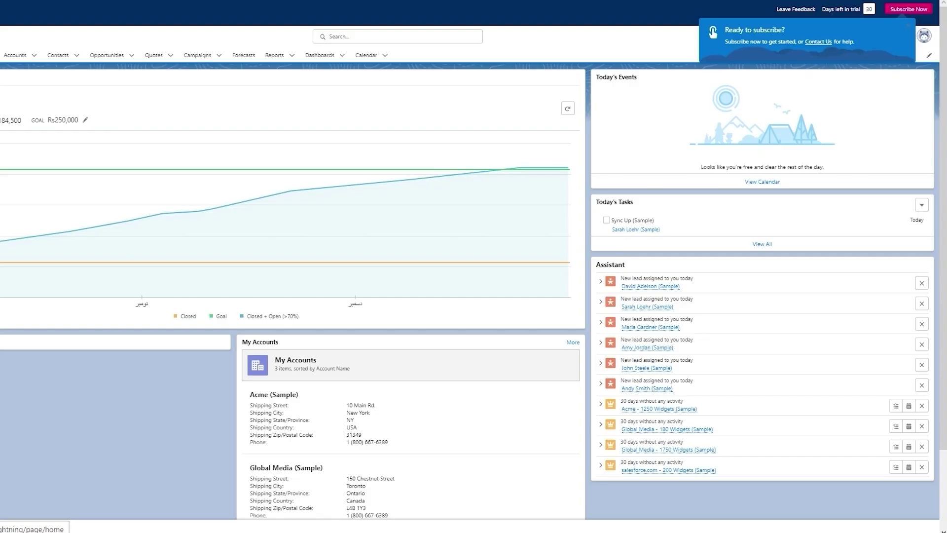
- Switch the display density to Comfy in the user profile options and refresh the page to apply it
left_click(0, 55)
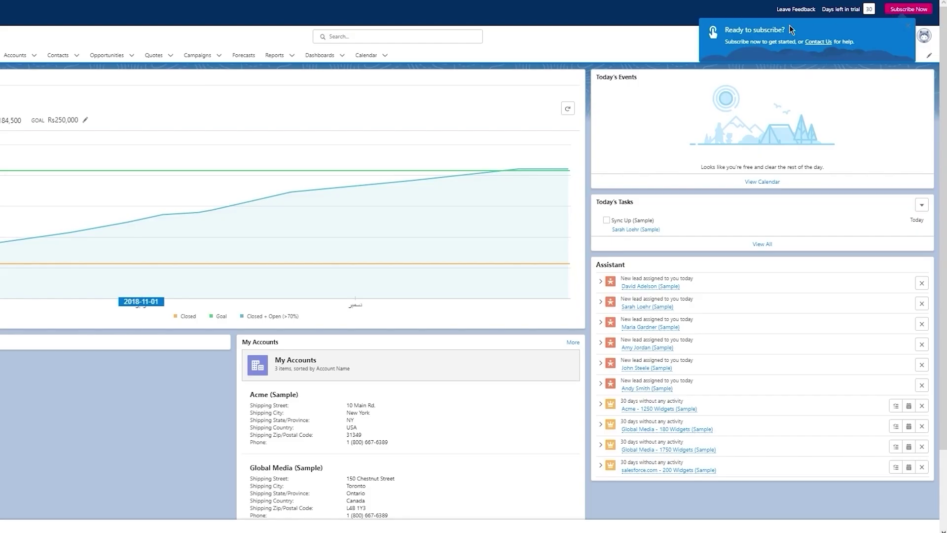
left_click(924, 37)
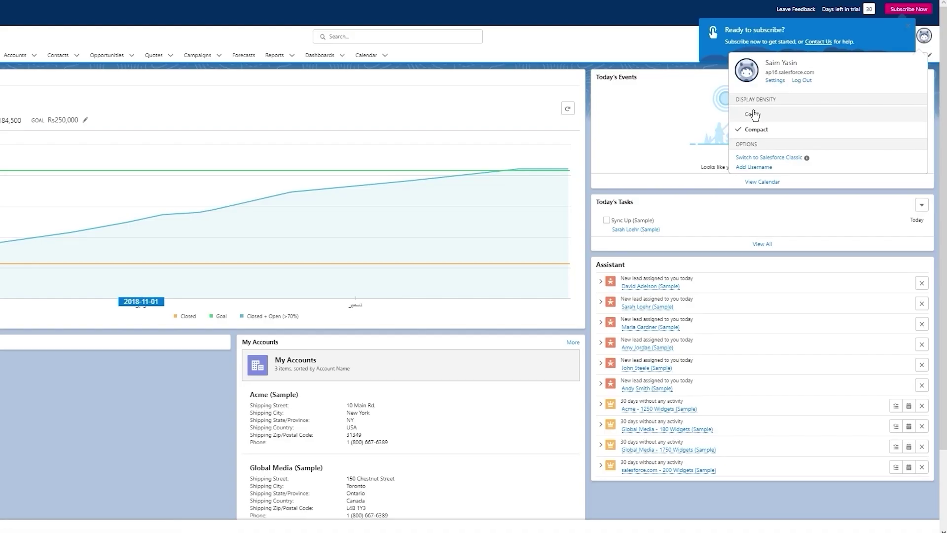
left_click(753, 114)
left_click(754, 167)
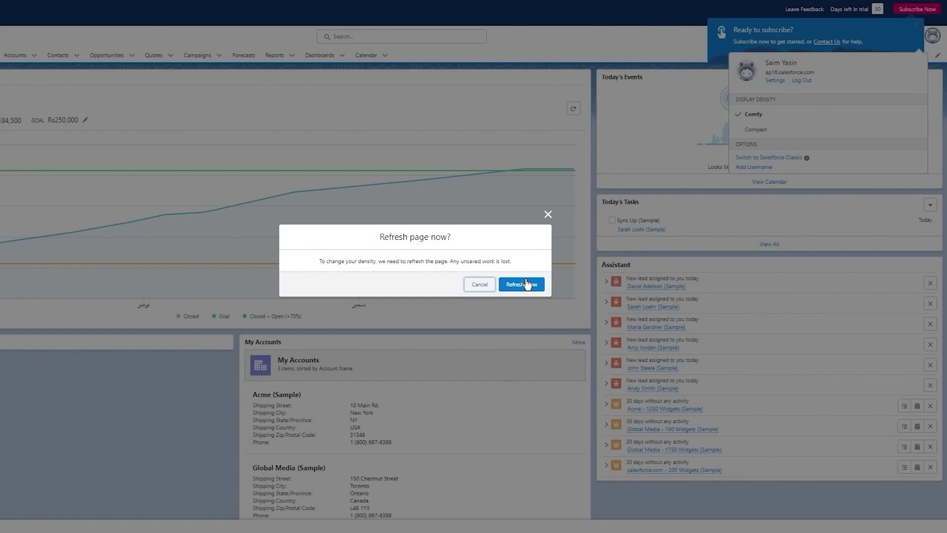
left_click(522, 285)
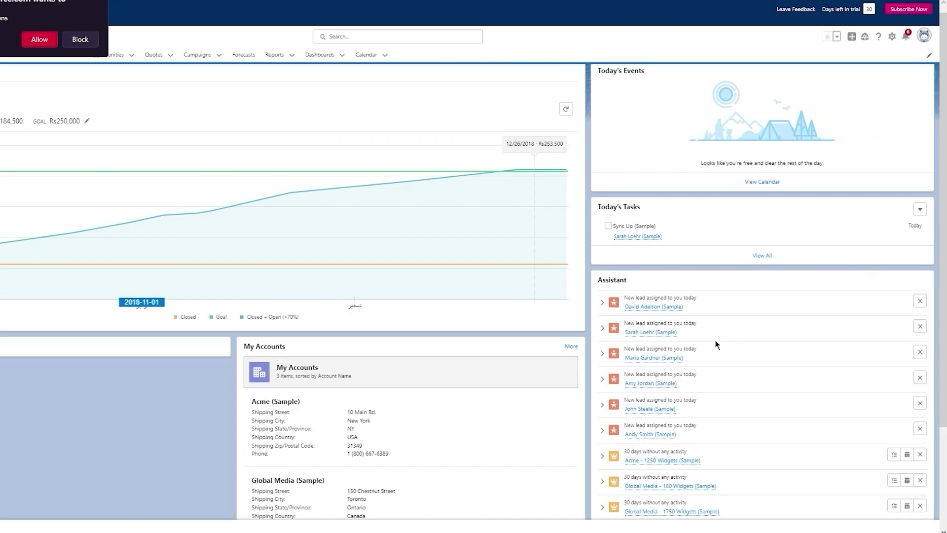
- Look over the home page in the new density and dismiss the browser's notification permission request
scroll(475, 197, "down", 3)
scroll(475, 197, "up", 3)
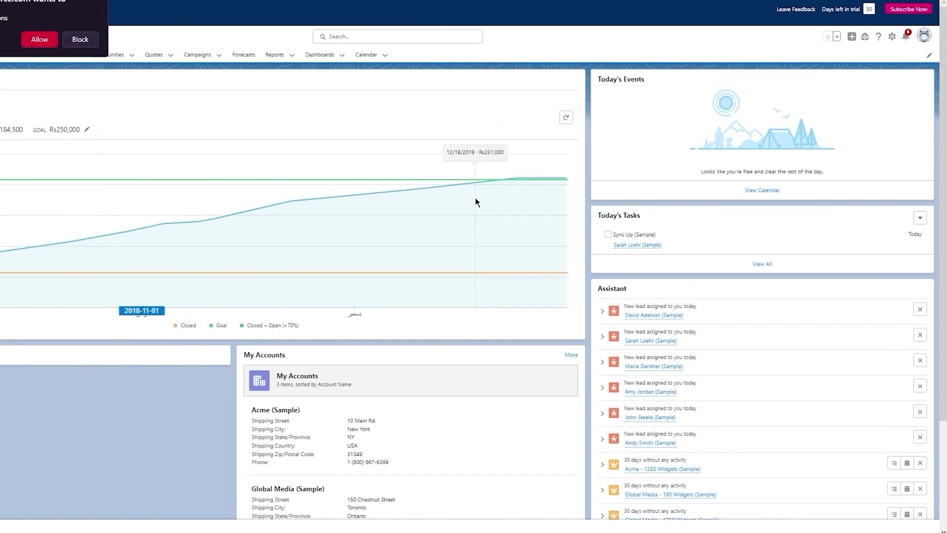
scroll(475, 198, "down", 3)
left_click(98, 1)
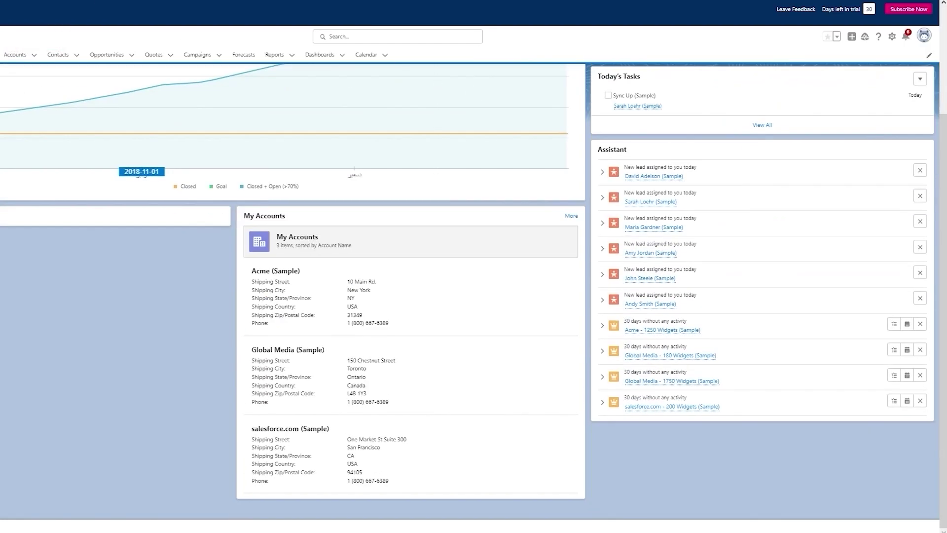
scroll(639, 185, "up", 3)
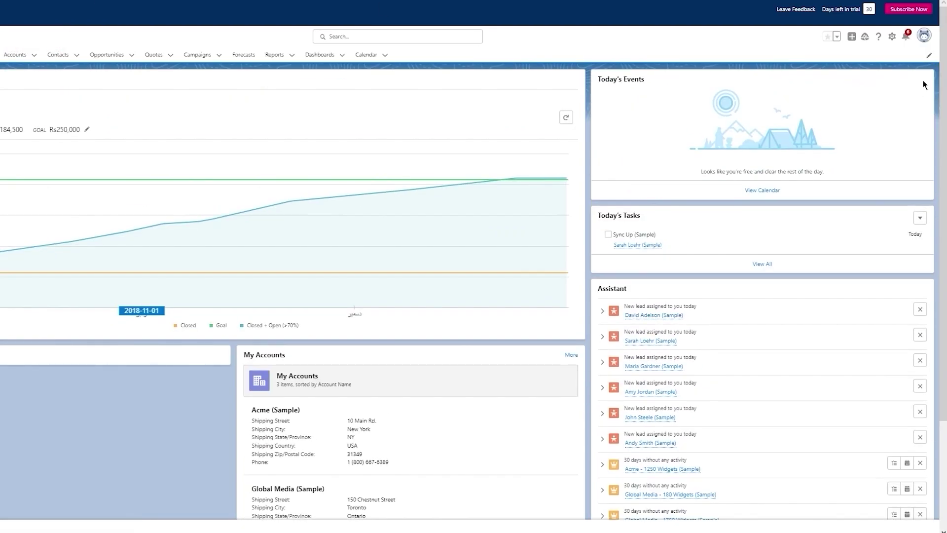
- Open the personal settings and view the Advanced User Details and Connections pages
left_click(924, 35)
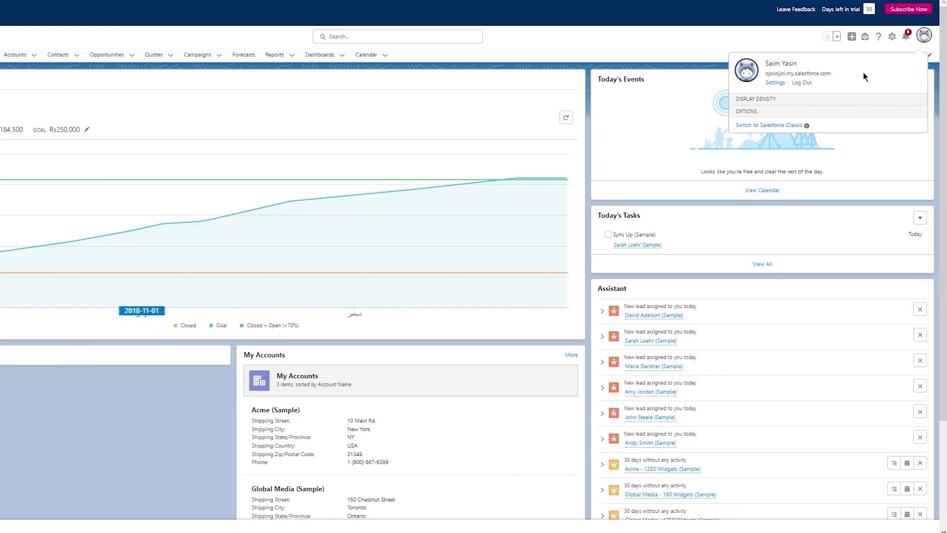
left_click(780, 82)
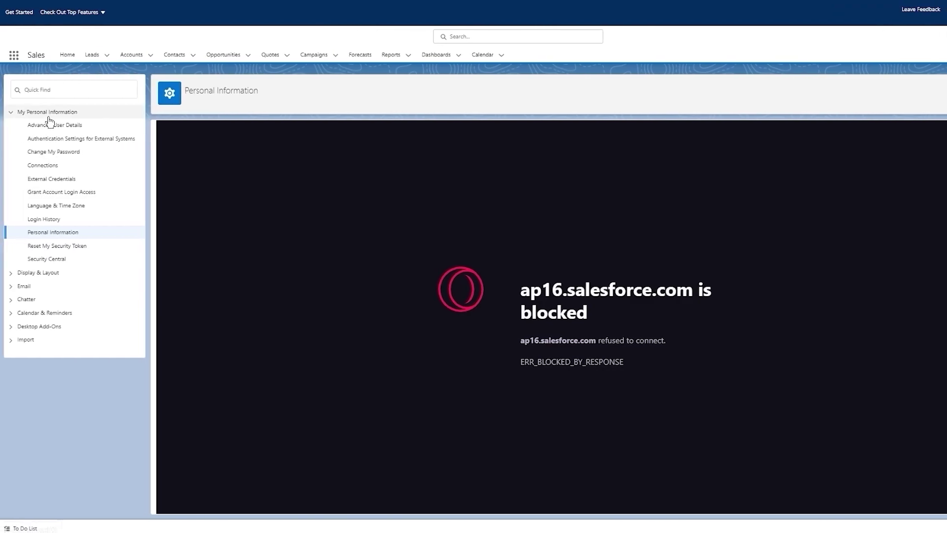
left_click(50, 125)
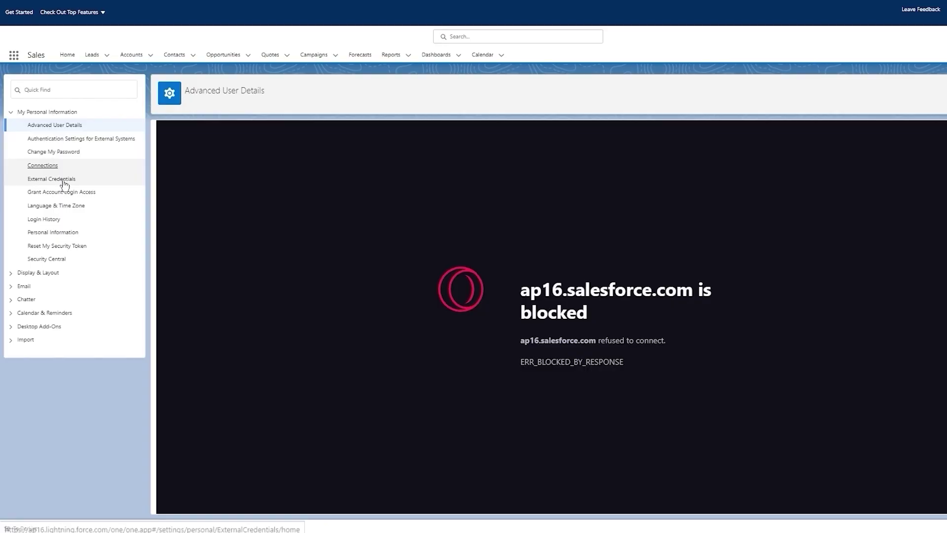
left_click(34, 168)
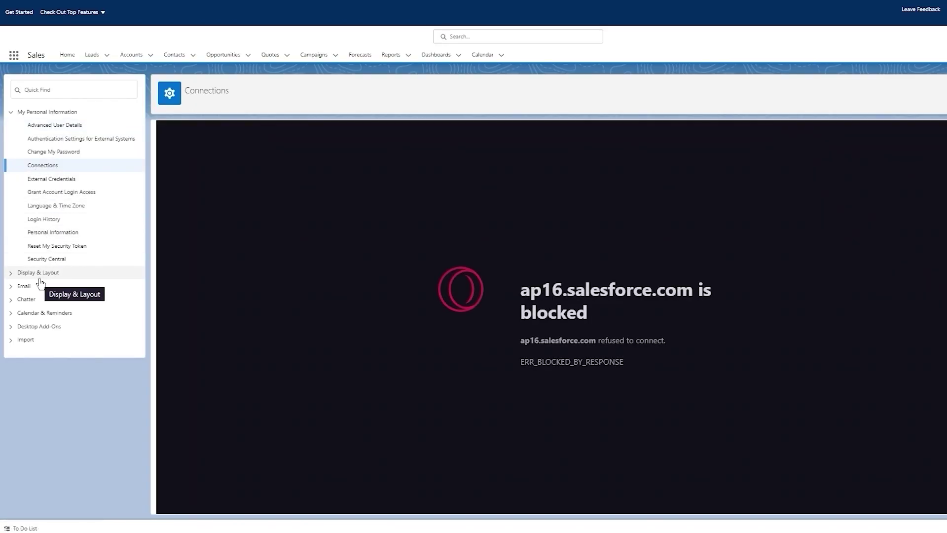
right_click(40, 279)
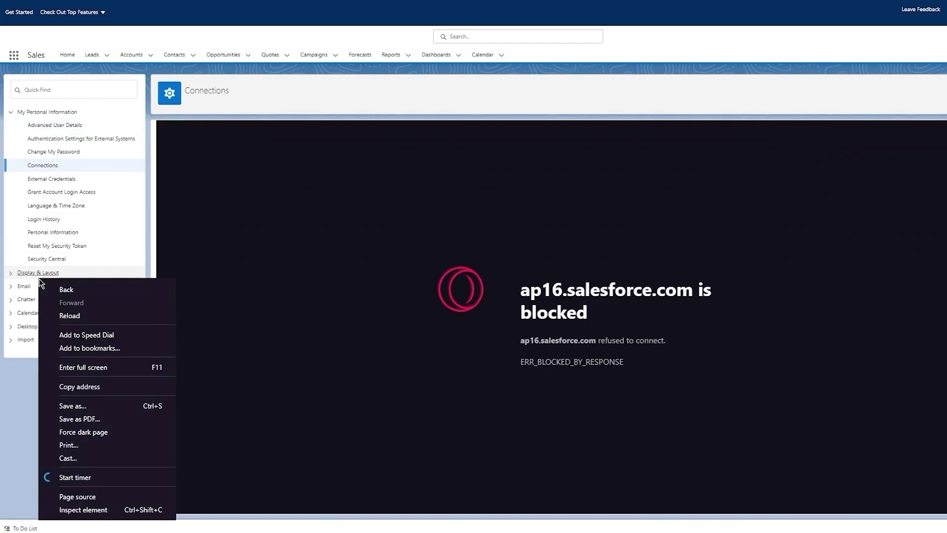
left_click(805, 70)
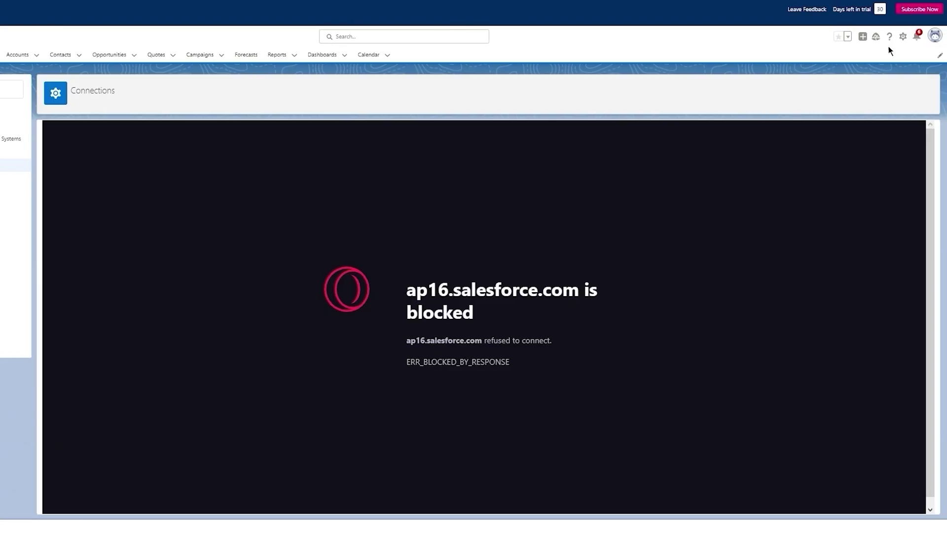
- Open the Setup home page and dismiss the notification permission request and the Go Mobile prompt
left_click(904, 44)
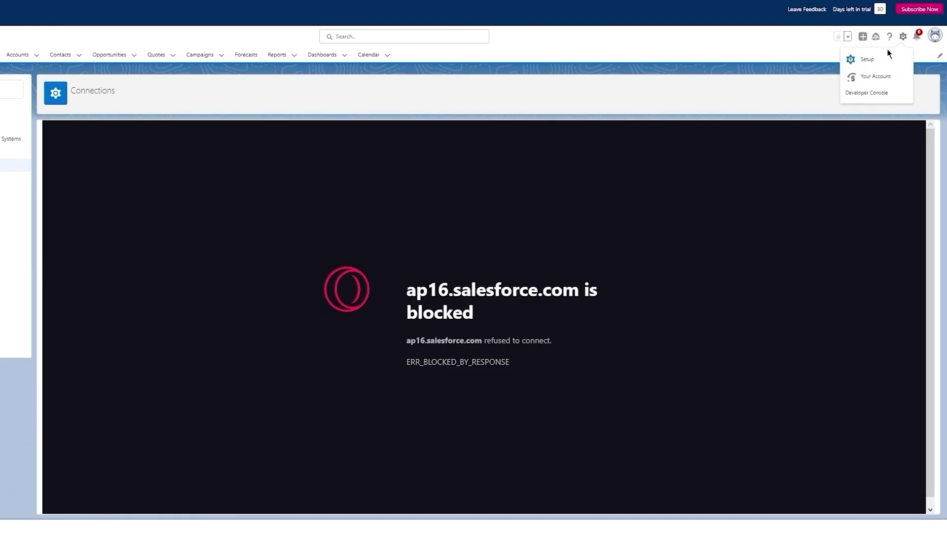
left_click(878, 61)
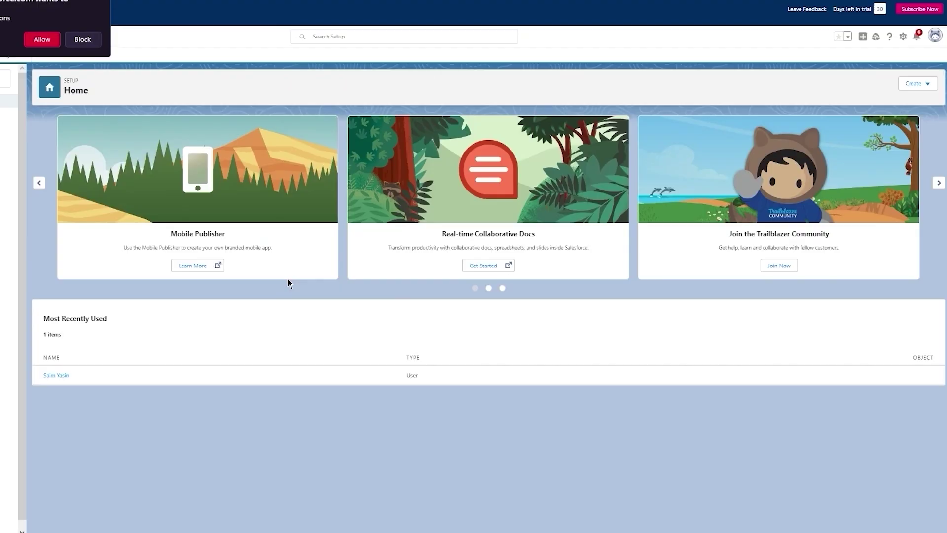
left_click(105, 1)
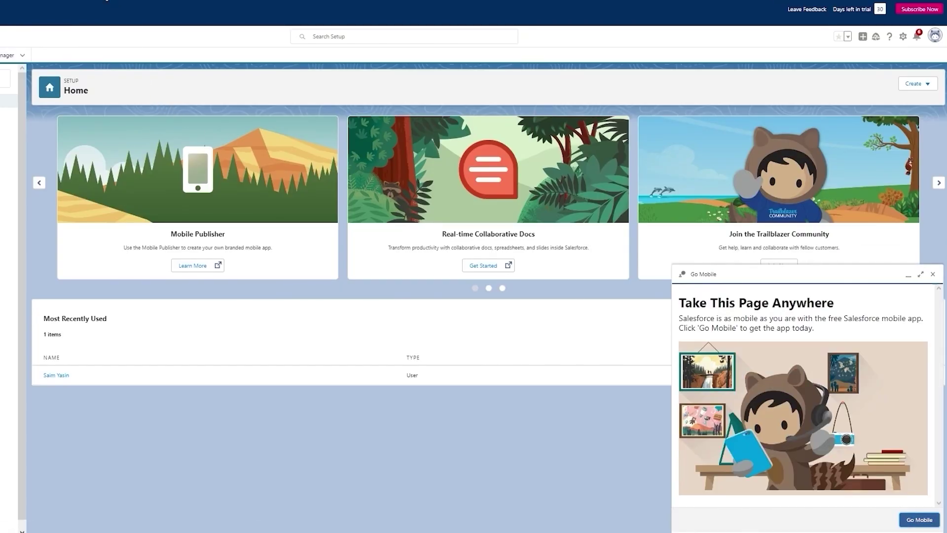
left_click(933, 274)
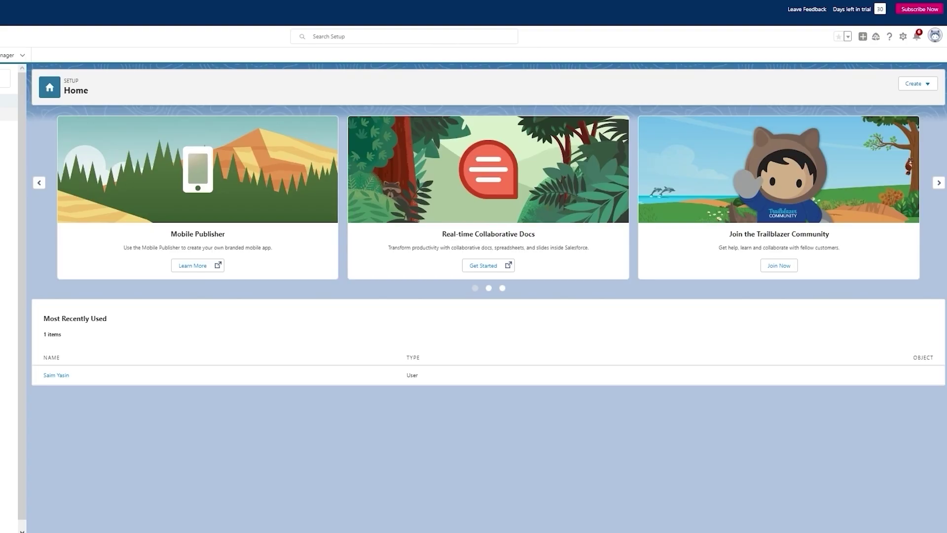
- Return to the Sales app's home page and examine the Quarterly Performance figures, the chart and the My Accounts list
left_click(42, 115)
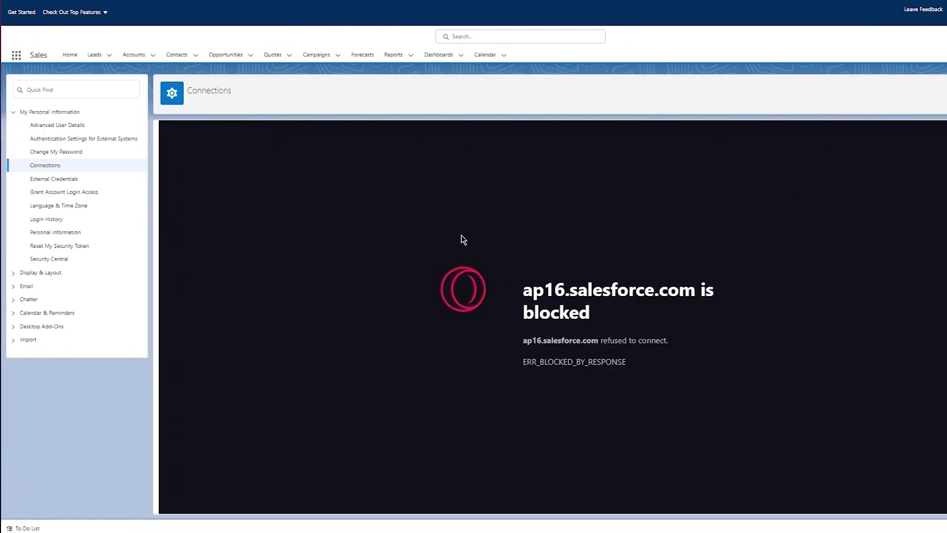
left_click(69, 54)
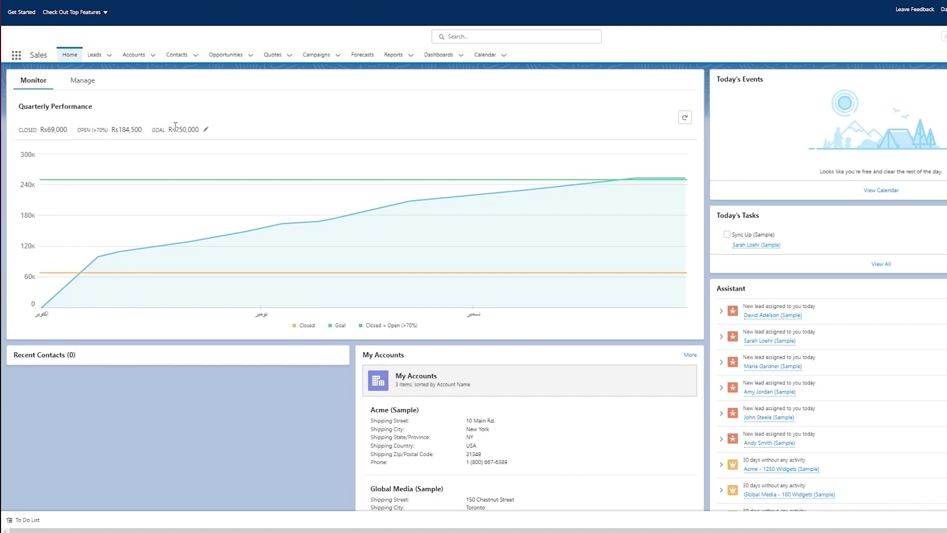
left_click_drag(175, 127, 237, 122)
left_click(238, 121)
left_click_drag(123, 131, 163, 143)
left_click(127, 145)
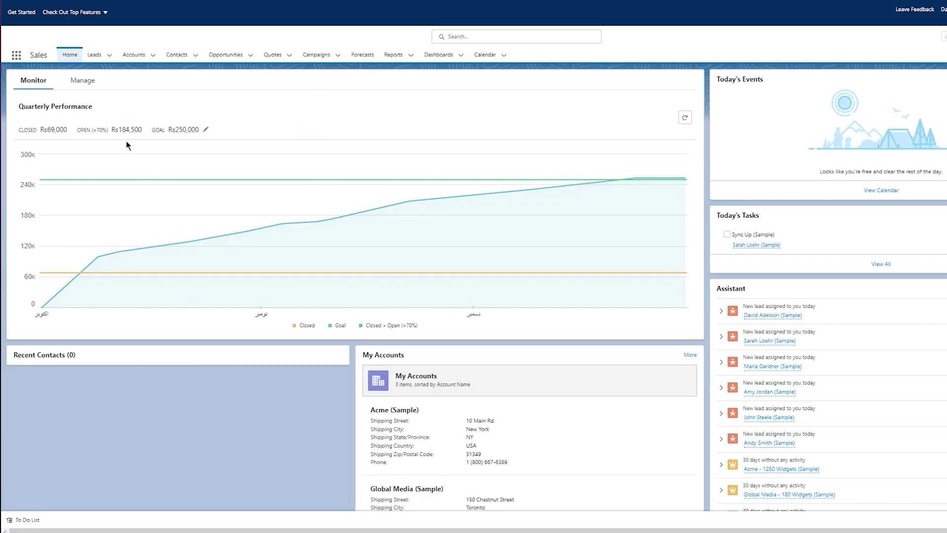
double_click(55, 125)
left_click(381, 206)
scroll(380, 207, "down", 1)
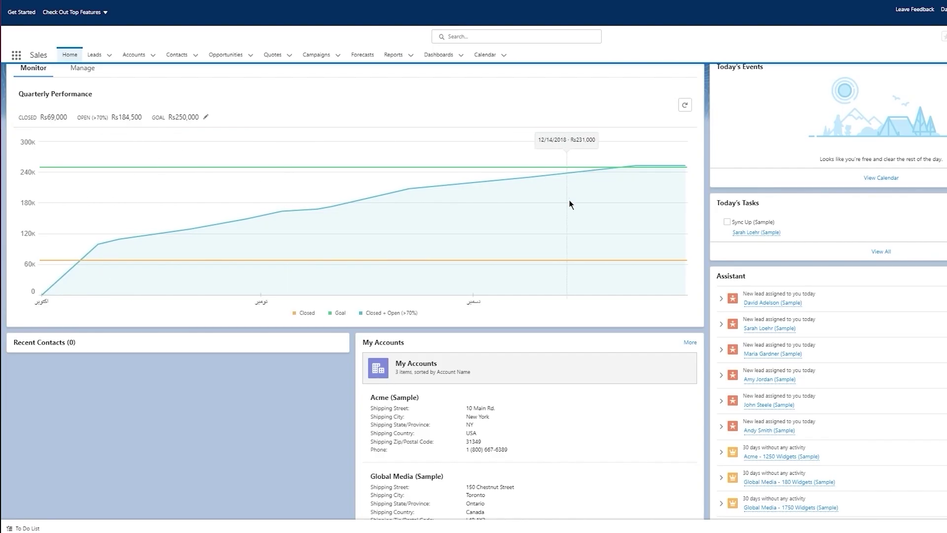
scroll(633, 227, "down", 3)
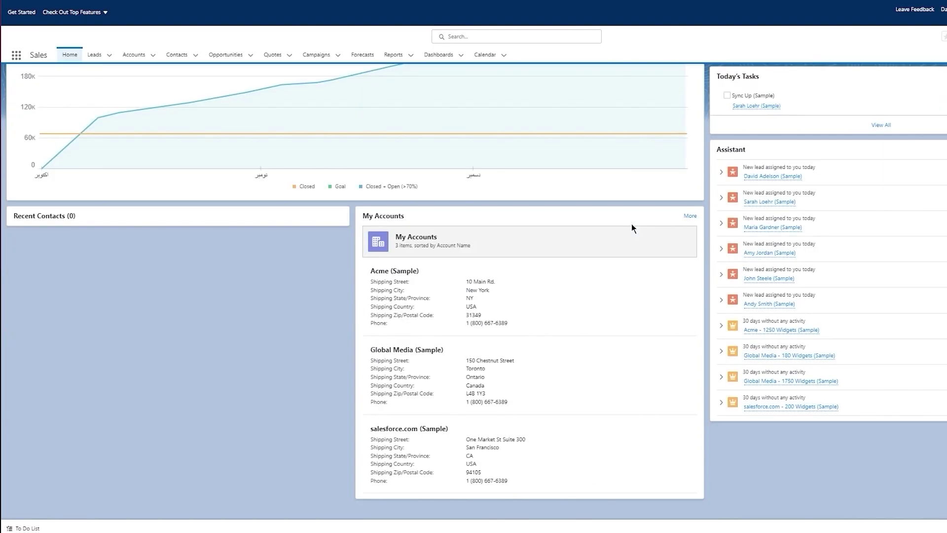
- Look over the home page's Quarterly Performance chart, the shipping details under My Accounts, and the tasks and Assistant items
scroll(633, 227, "up", 3)
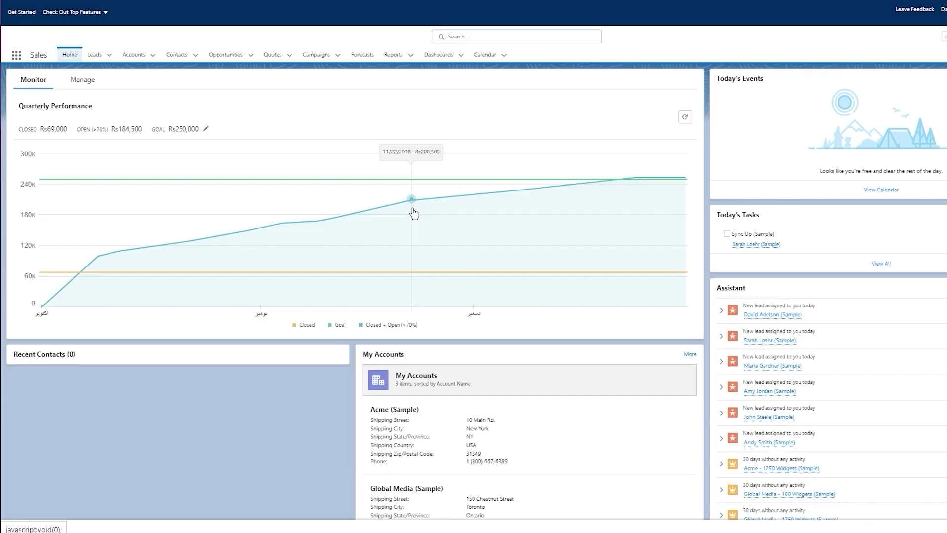
scroll(414, 213, "down", 3)
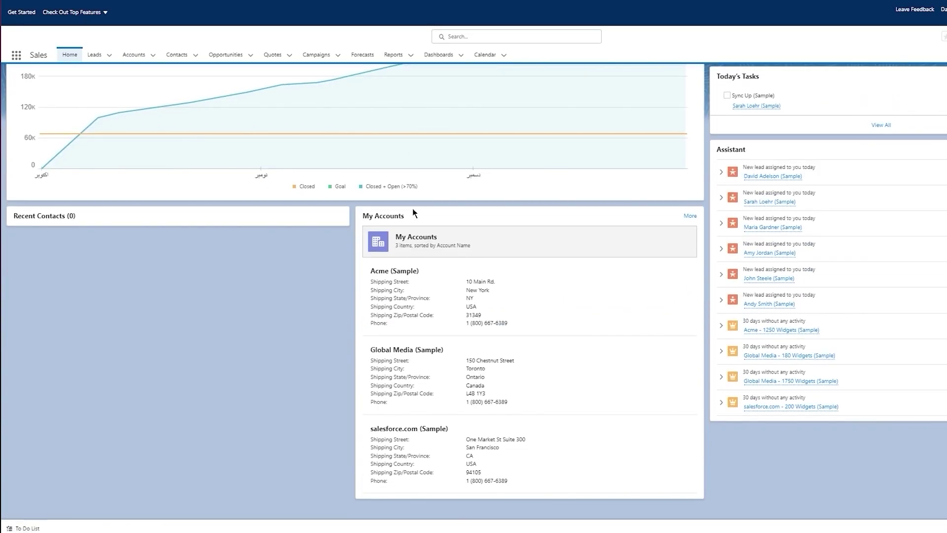
scroll(413, 213, "up", 3)
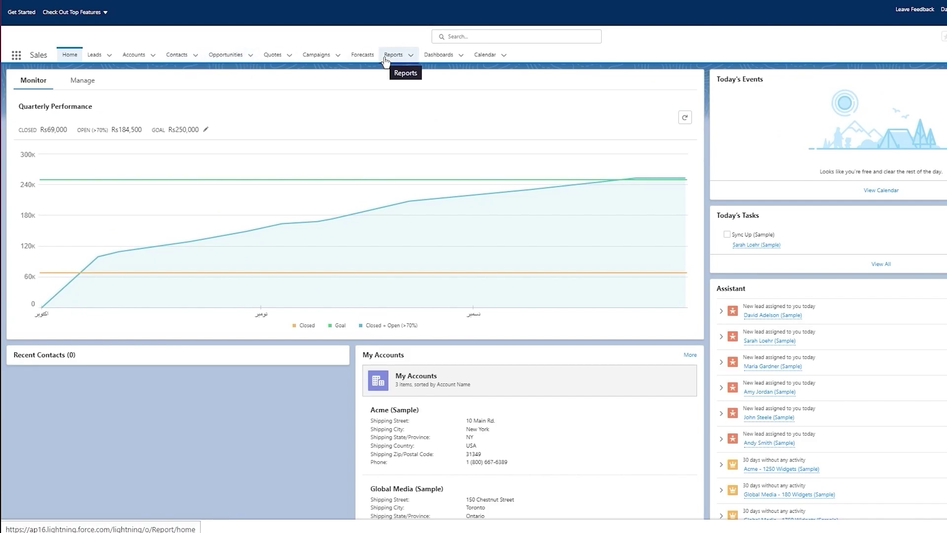
scroll(628, 308, "down", 3)
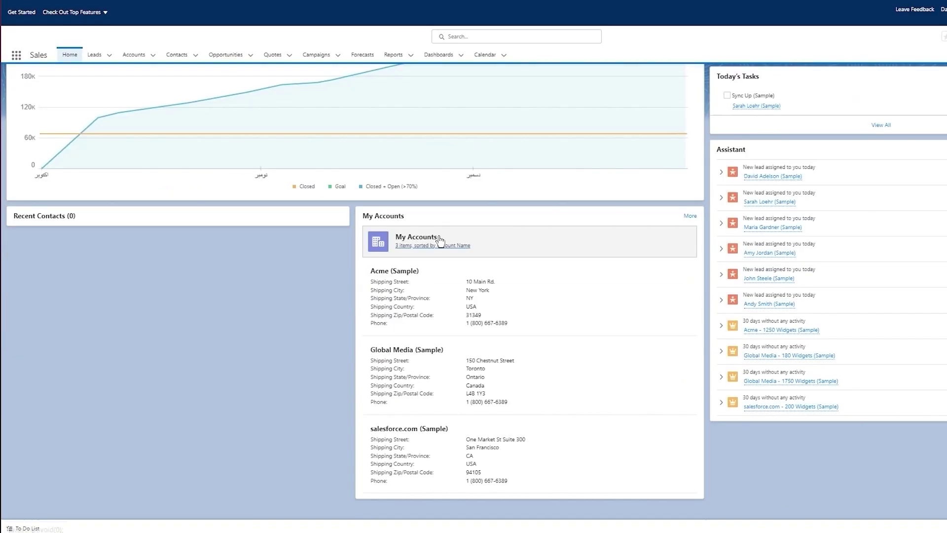
scroll(439, 237, "up", 3)
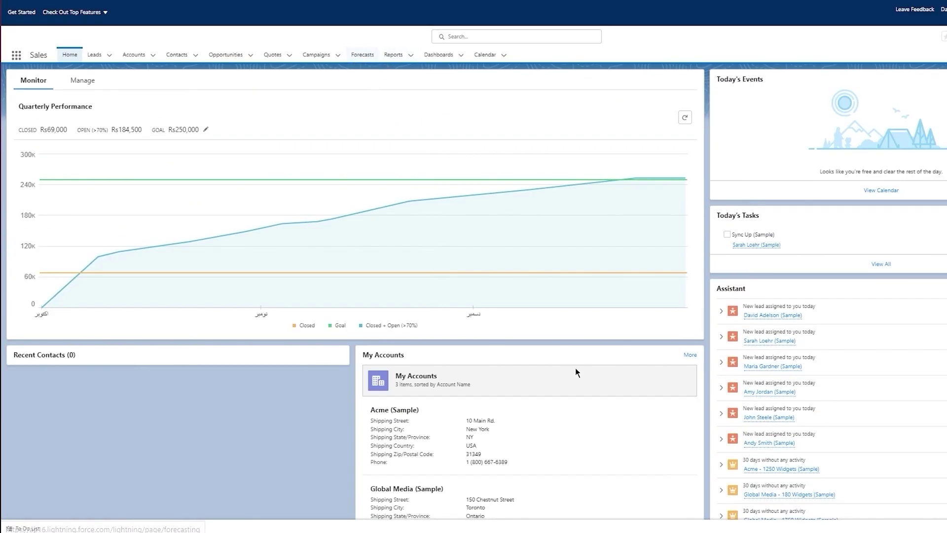
scroll(577, 372, "down", 3)
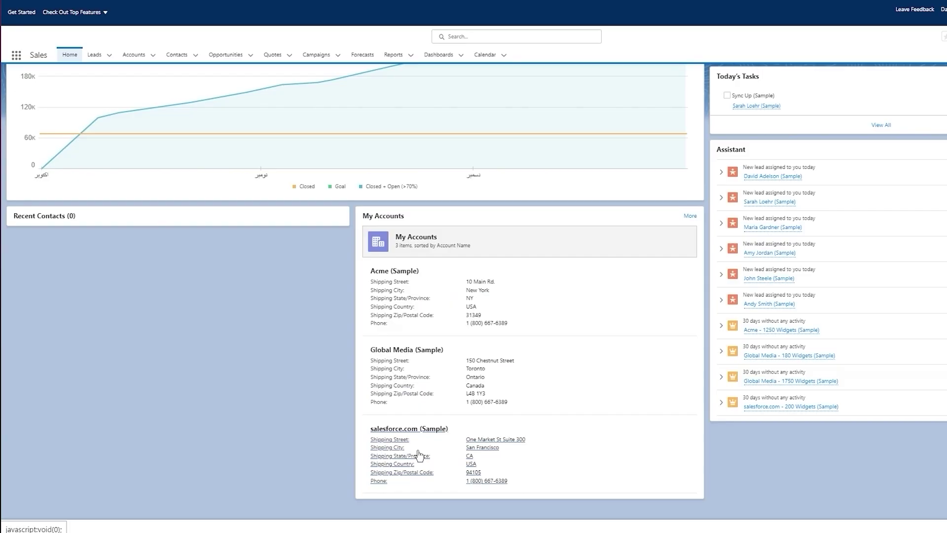
scroll(490, 326, "up", 3)
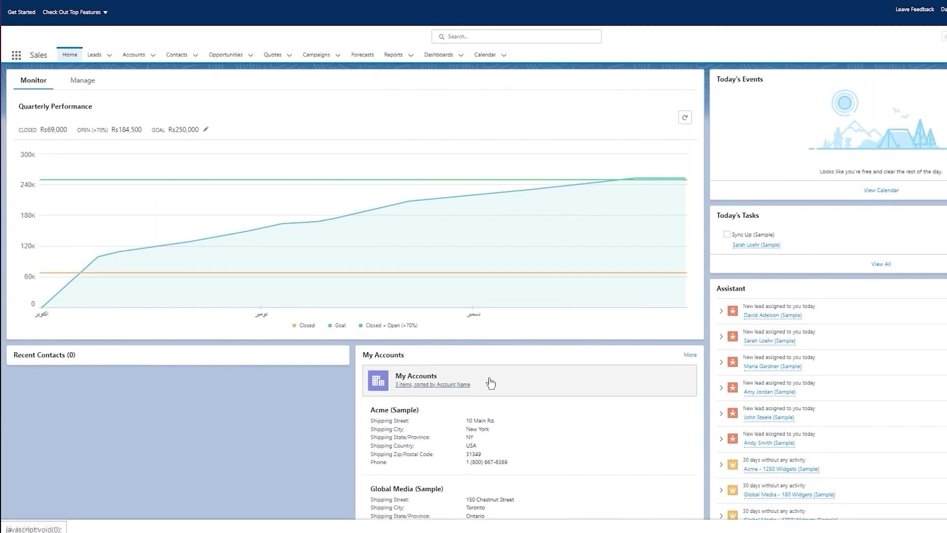
scroll(491, 383, "down", 3)
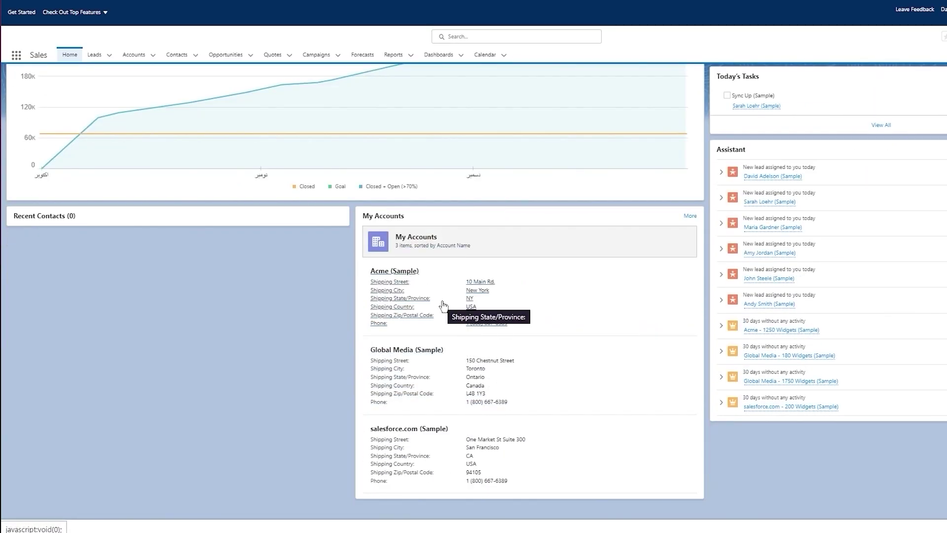
scroll(443, 304, "up", 3)
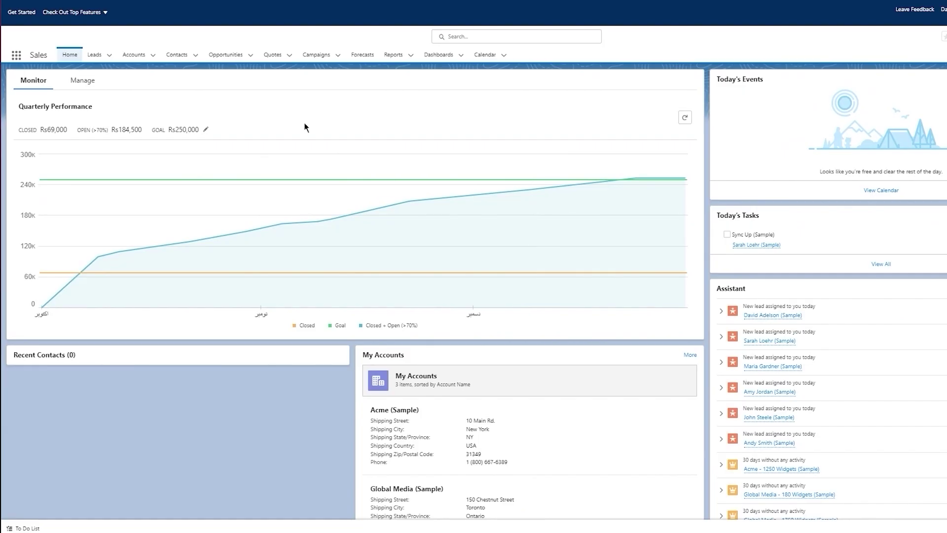
- Open the Green Dot Publishing lead from the Leads list, review its status path and activity, and return to the list
left_click(93, 55)
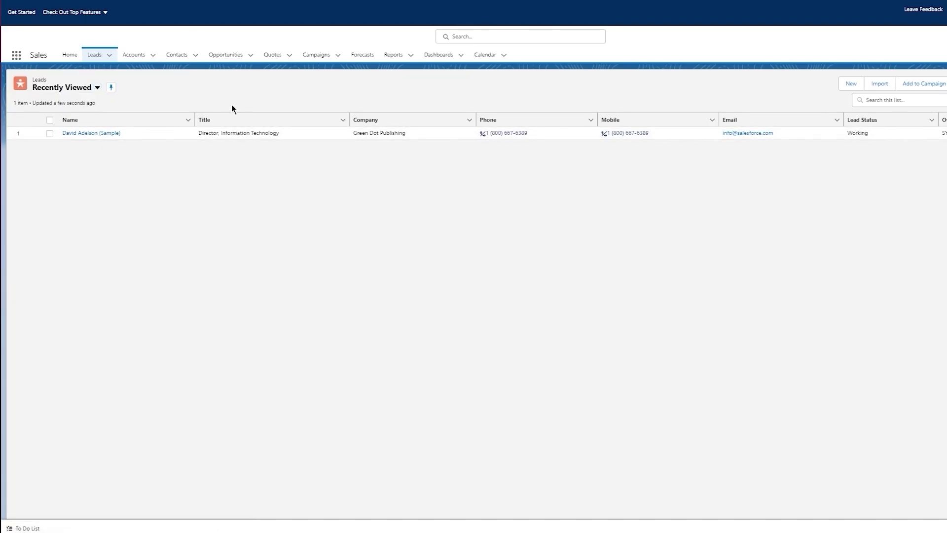
left_click(102, 134)
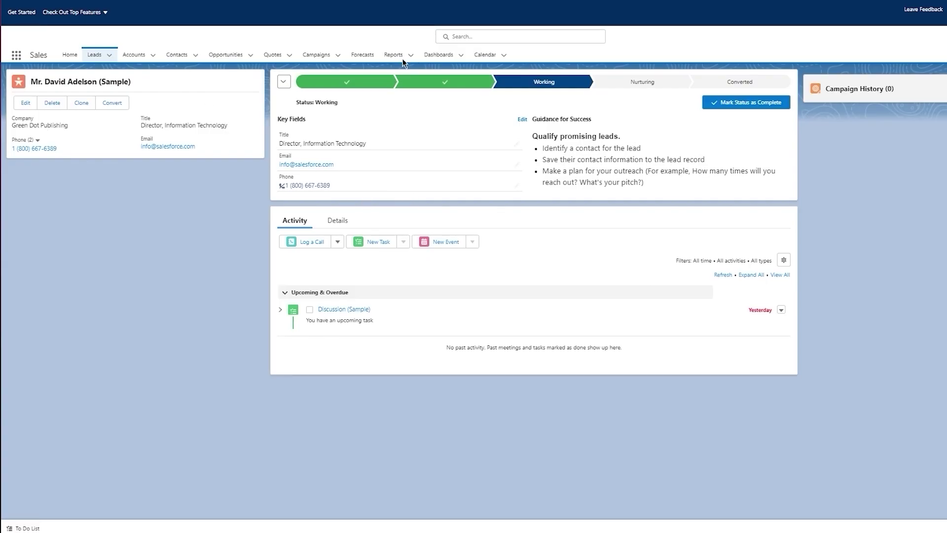
left_click(94, 54)
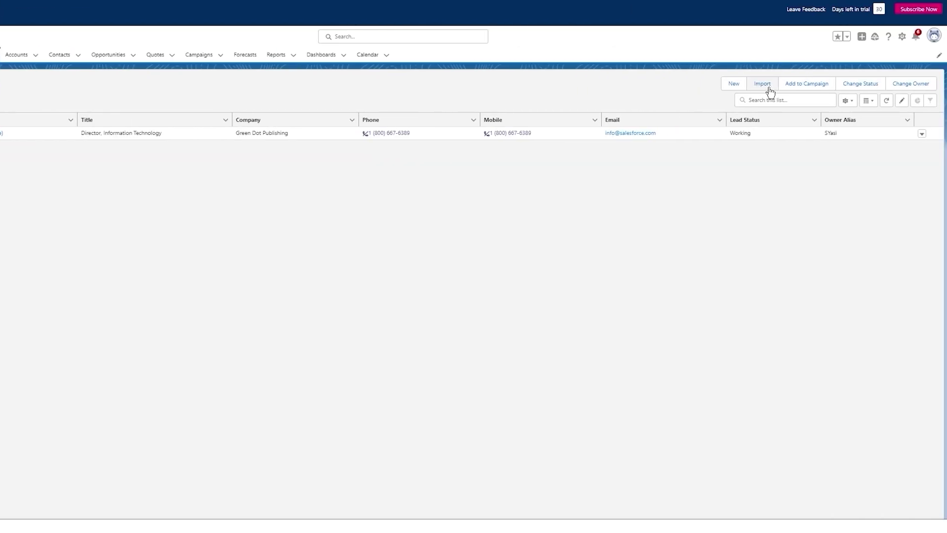
- View the Import Leads options and leave the import, and try Add to Campaign with no lead selected
left_click(763, 84)
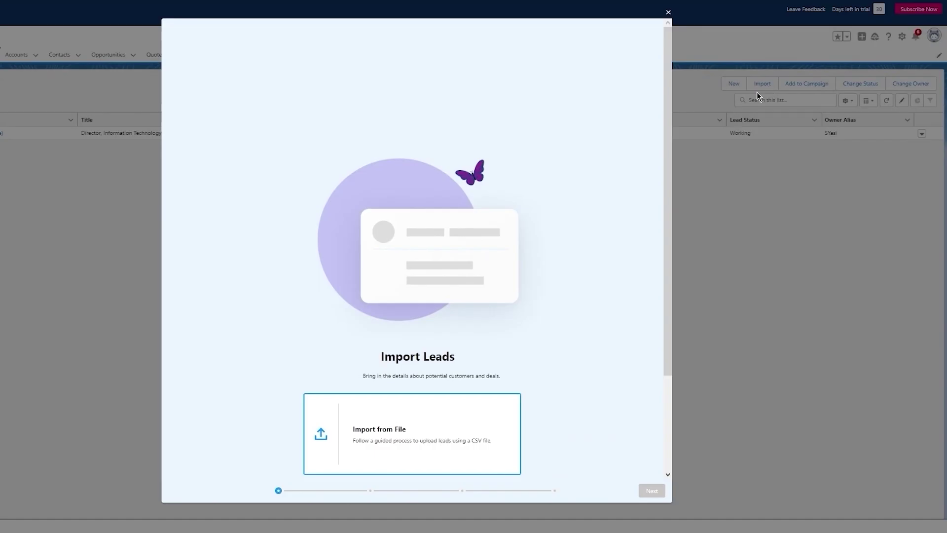
scroll(582, 366, "down", 3)
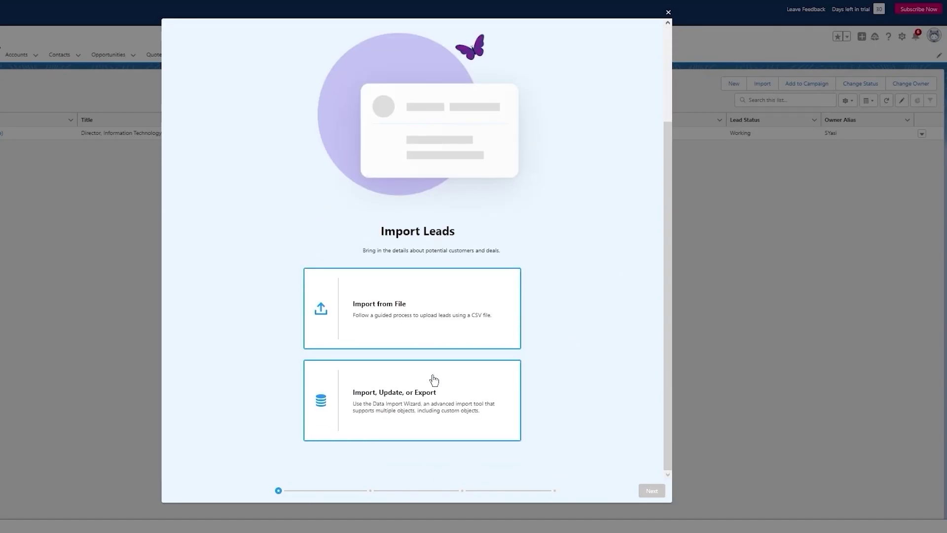
scroll(617, 173, "up", 3)
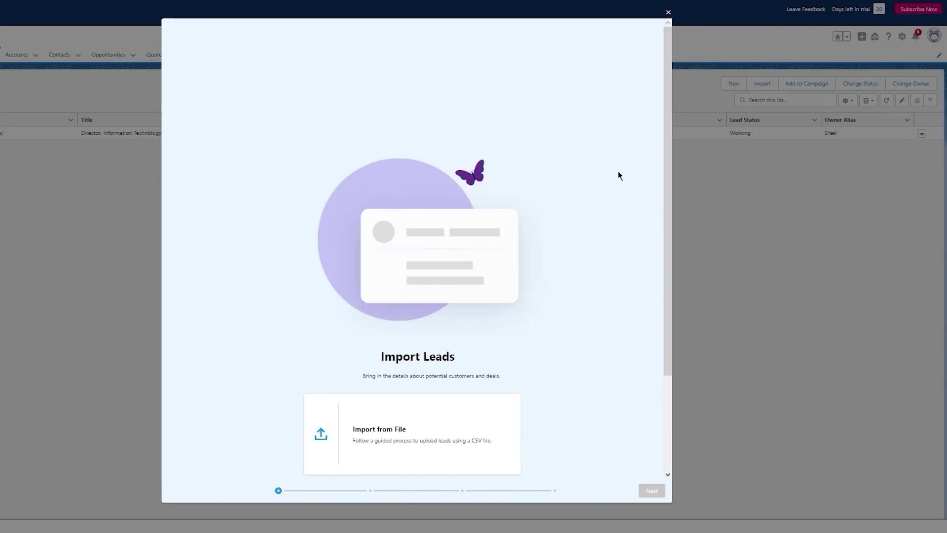
left_click(669, 13)
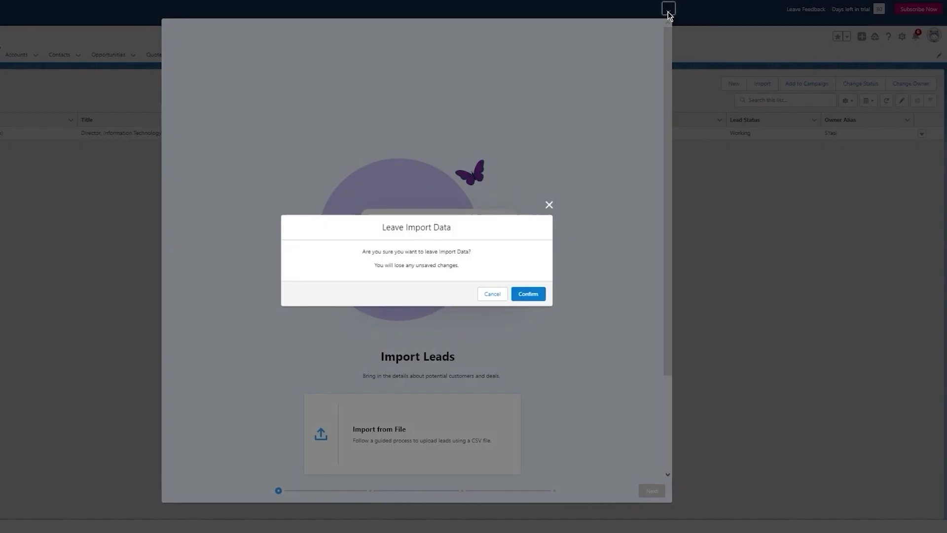
left_click(530, 300)
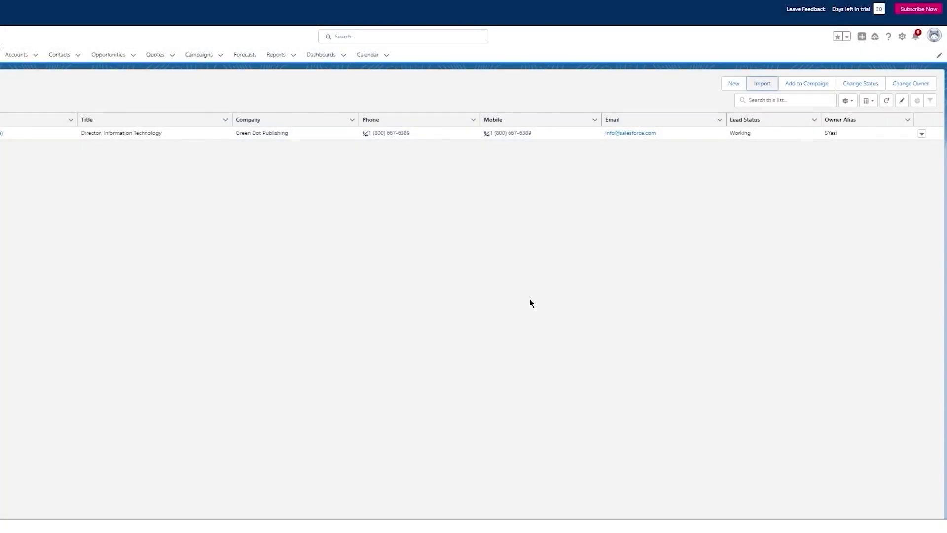
left_click(802, 84)
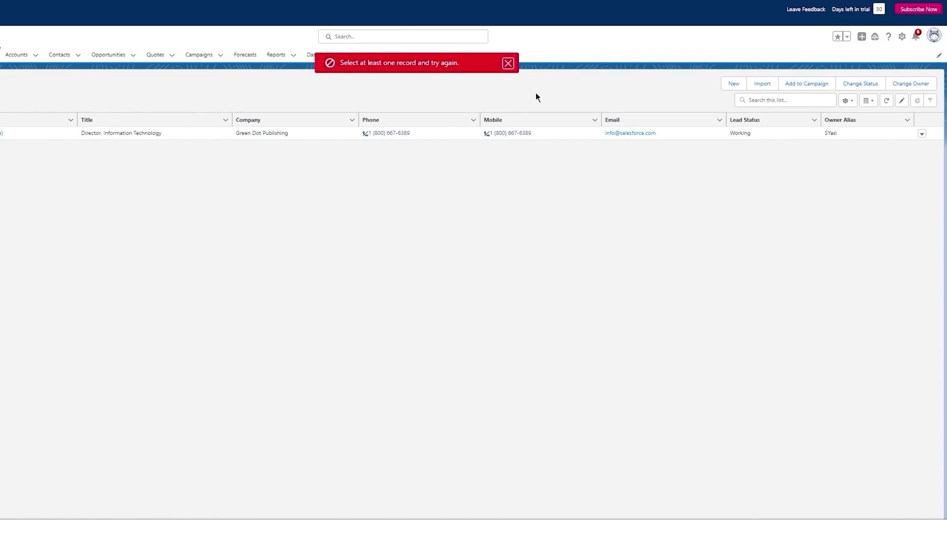
left_click(509, 65)
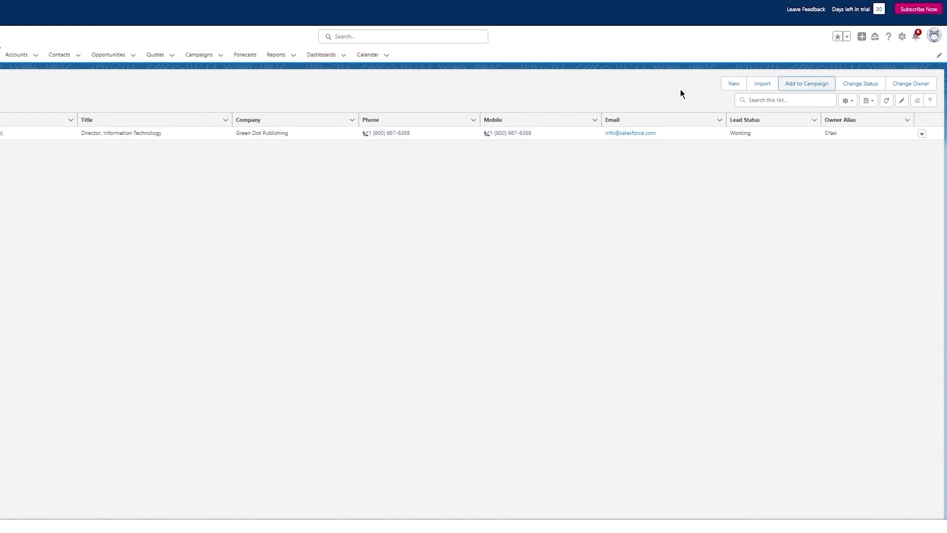
- Start a data import from the Accounts list and choose Accounts and Contacts with Add new records
left_click(16, 56)
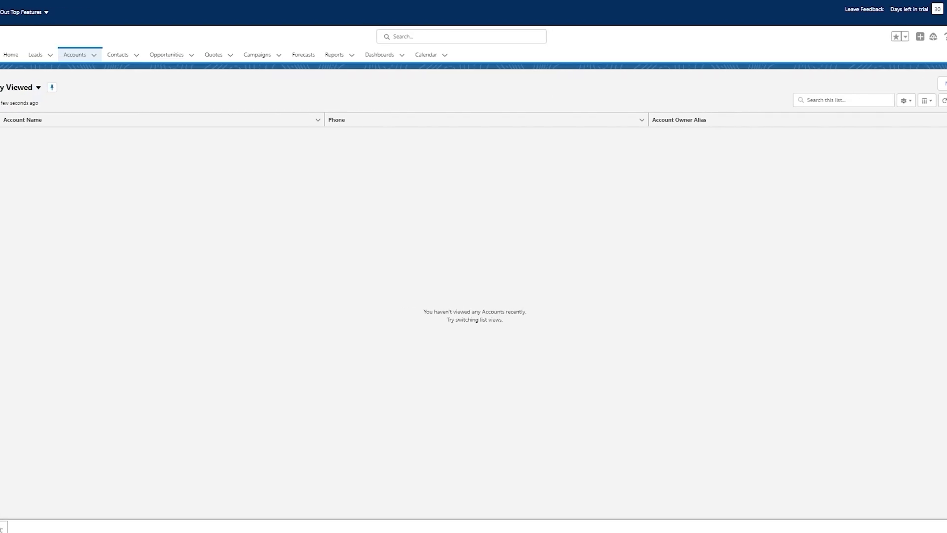
left_click(920, 84)
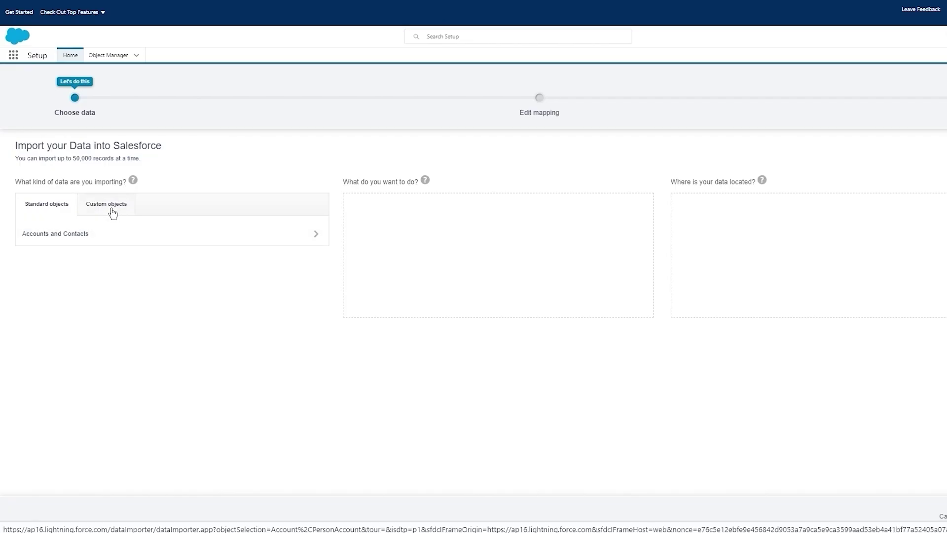
left_click(74, 236)
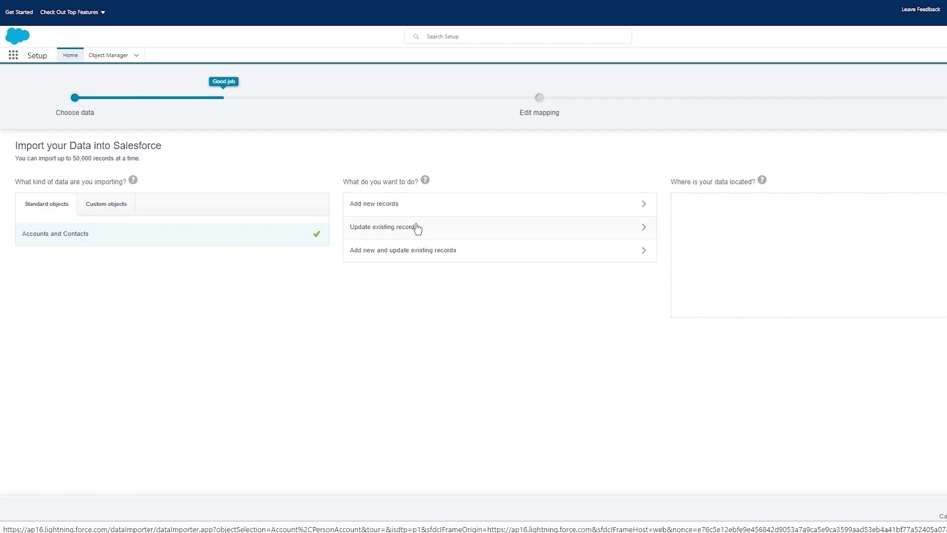
left_click(441, 209)
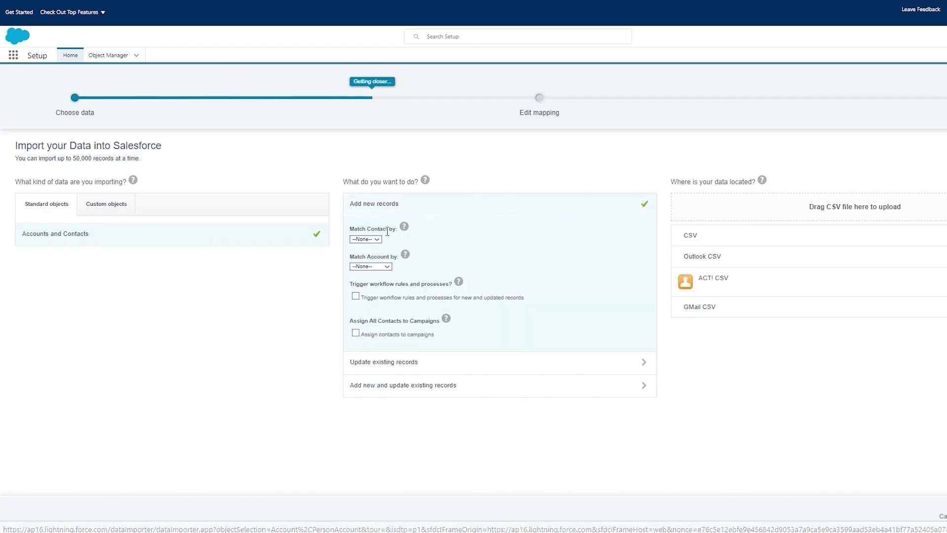
- Set the import to match contacts by Email and accounts by Name & Site
left_click(370, 240)
left_click(363, 266)
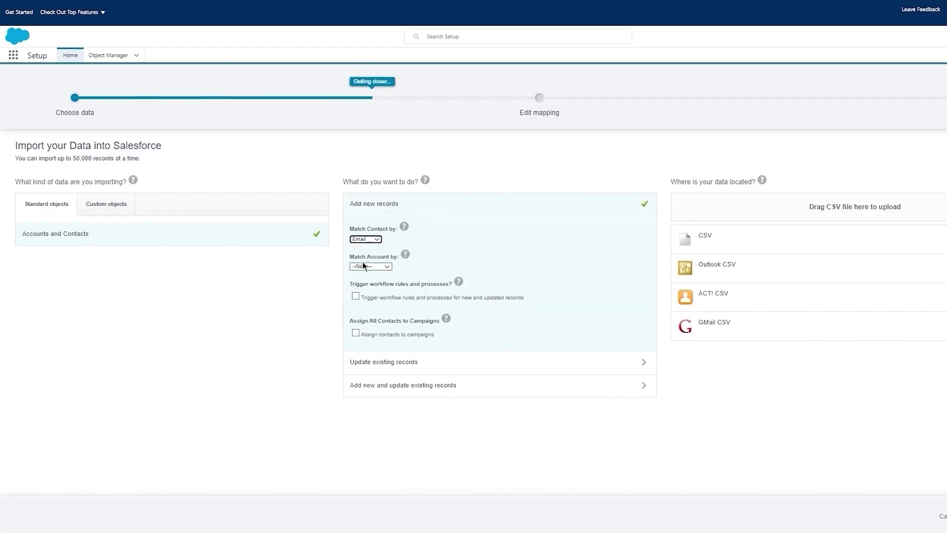
left_click(387, 267)
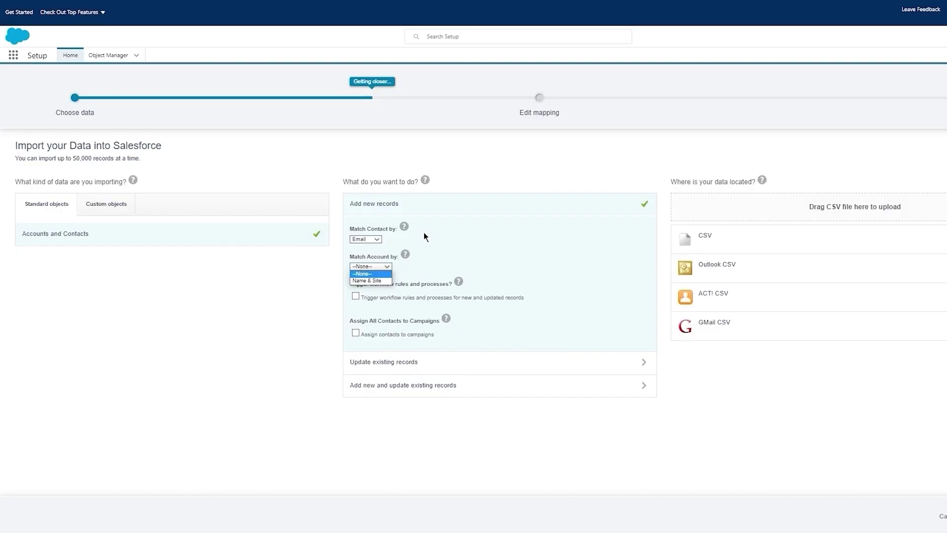
left_click(367, 281)
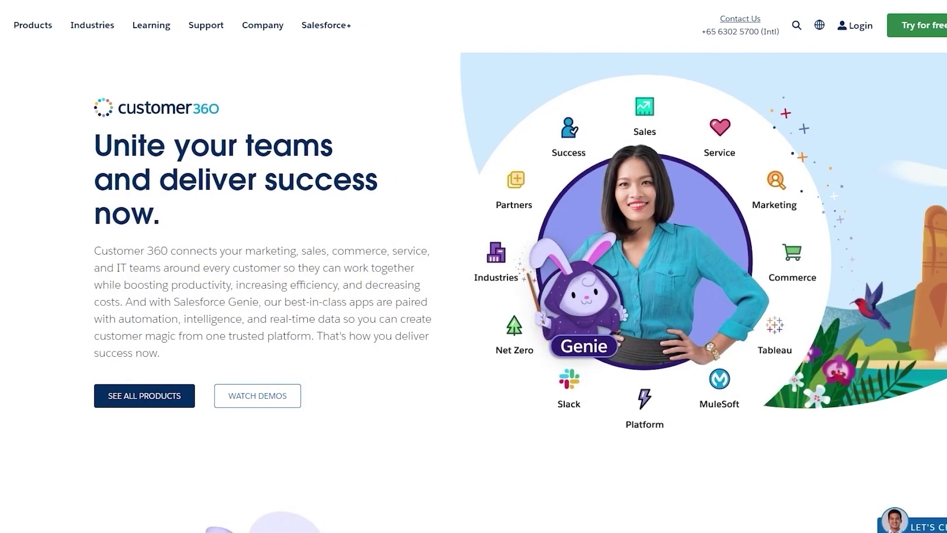
- Leave the data import page in Setup and switch back to the Sales app's home page
key("ctrl+h")
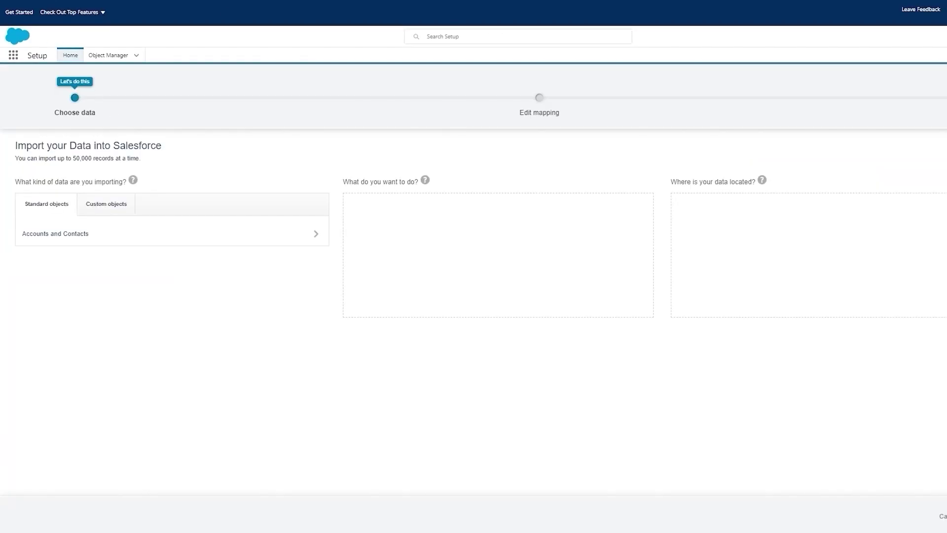
left_click(15, 54)
left_click(23, 31)
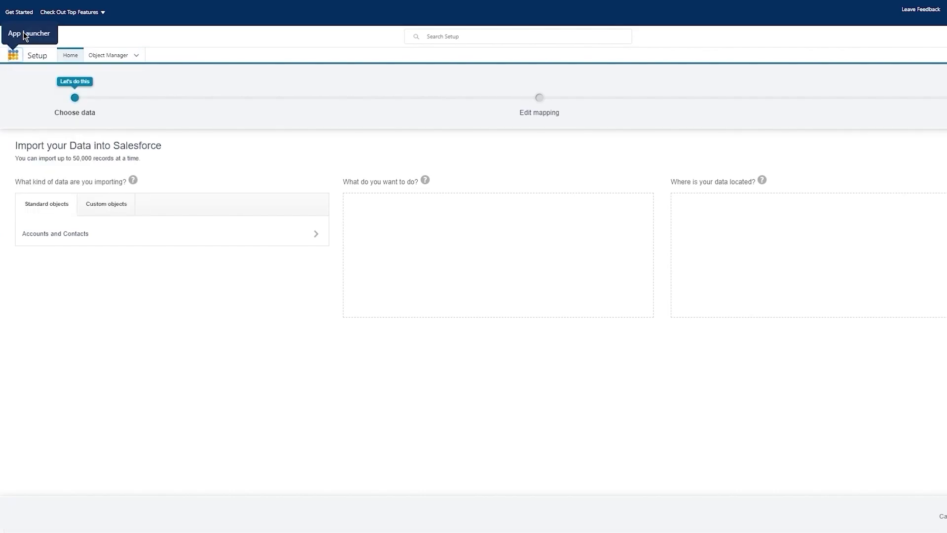
left_click(14, 55)
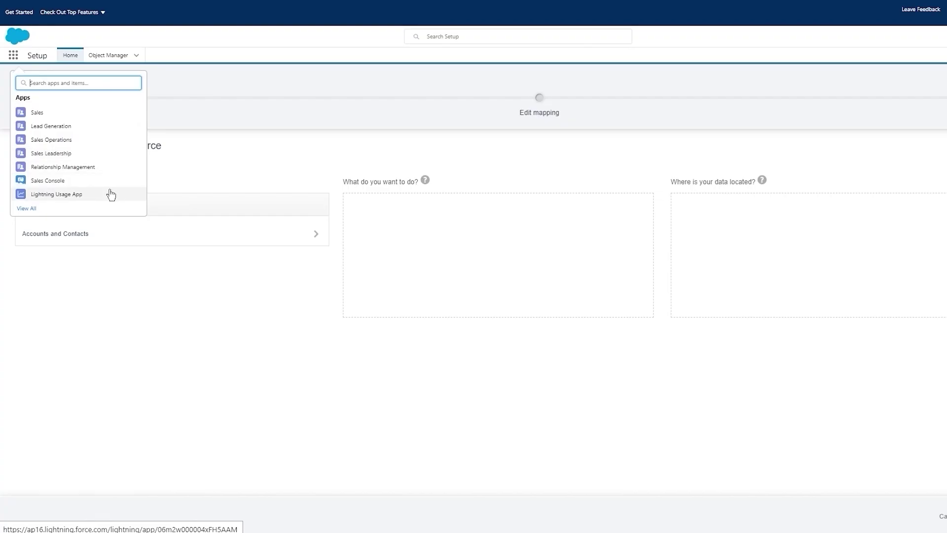
left_click(51, 116)
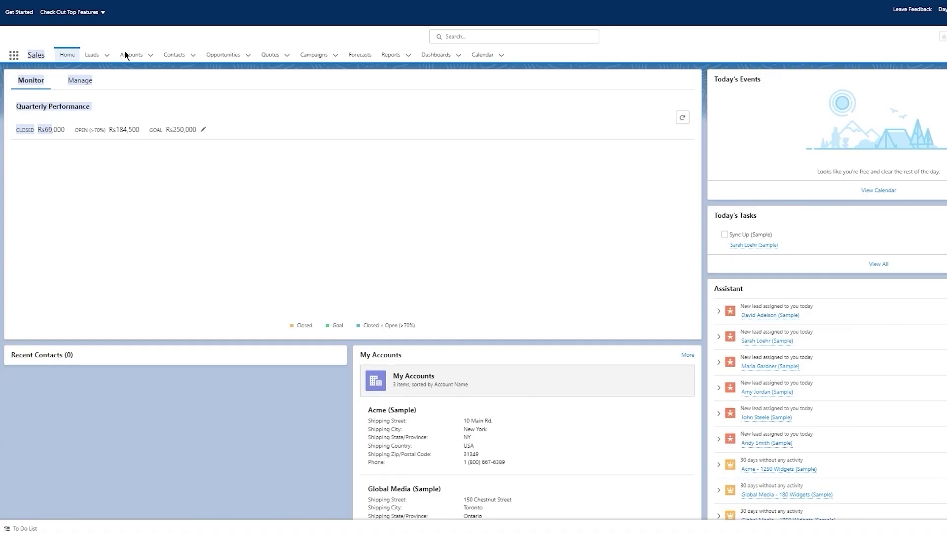
- View the blank New Contact form from the Contacts list, block the location request, and close the form without saving
left_click(168, 56)
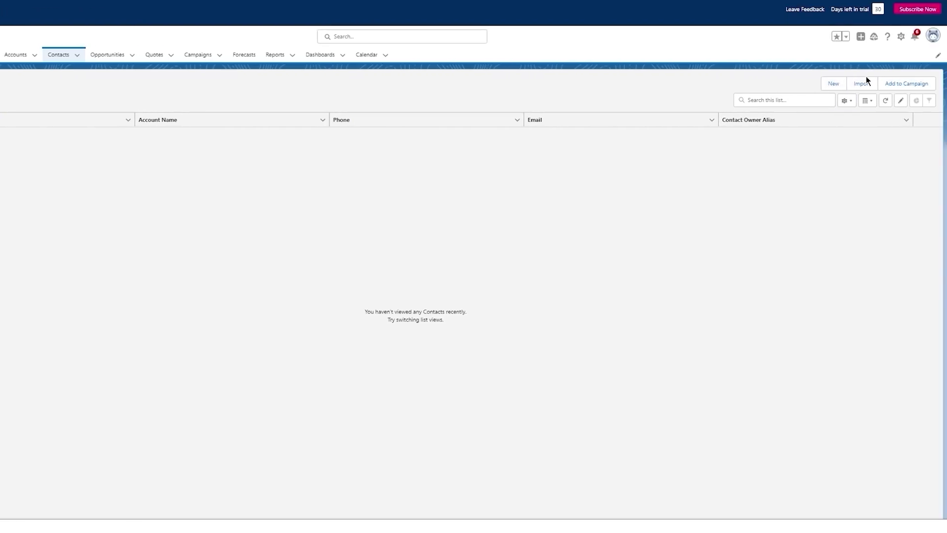
left_click(833, 89)
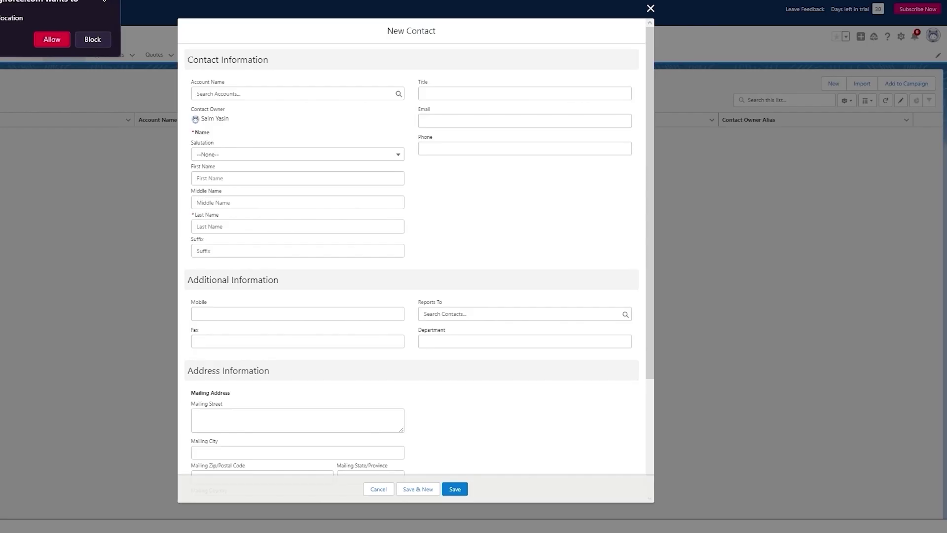
left_click(81, 40)
left_click(651, 8)
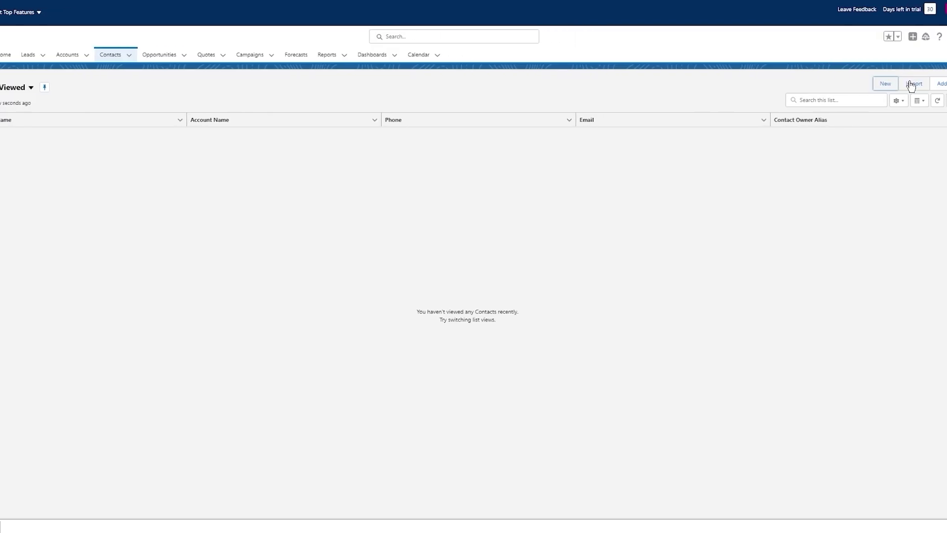
- Open the Opportunities list and select the name cell of Acme - 140 Widgets (Sample)
left_click(127, 56)
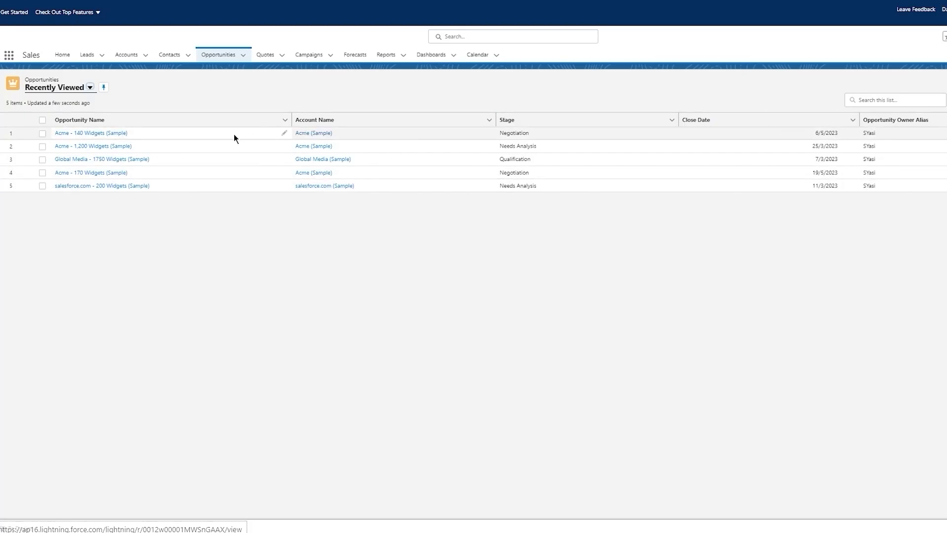
double_click(173, 132)
left_click(120, 100)
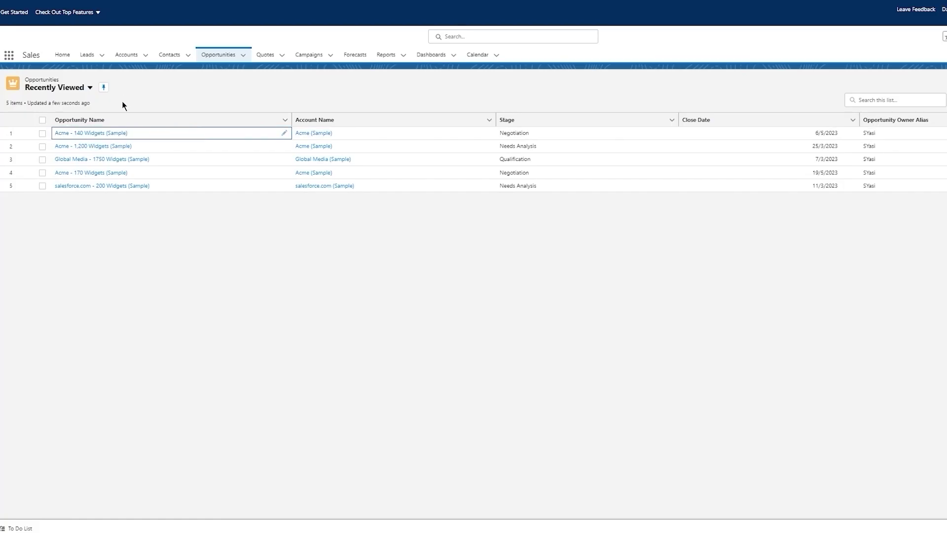
- Open the Acme - 140 Widgets (Sample) opportunity and start a new task with the subject "dasdasd"
left_click(80, 134)
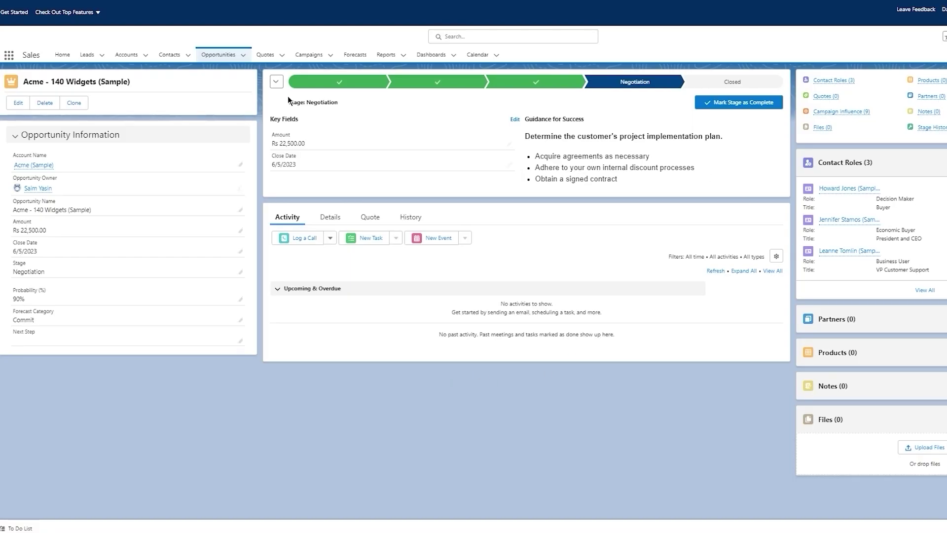
left_click(361, 239)
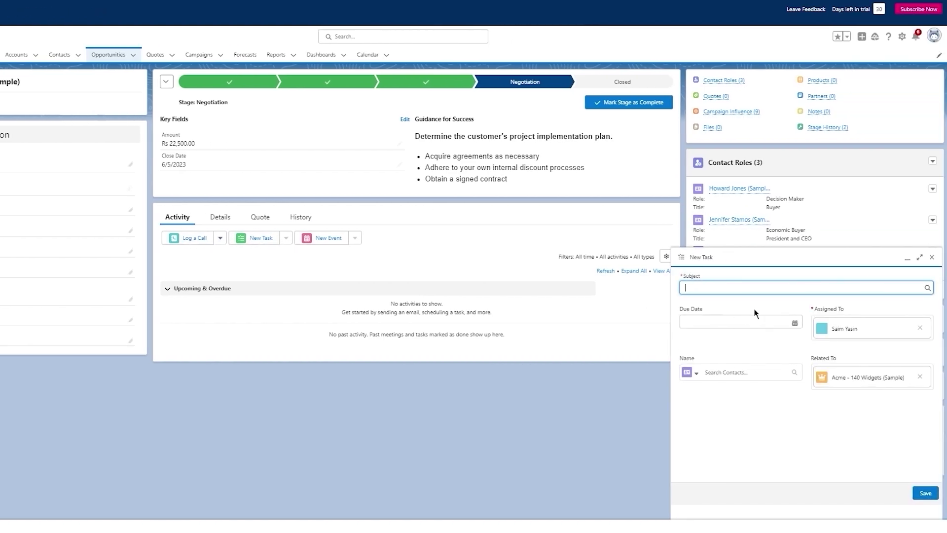
type("dasdasd")
left_click(740, 322)
type("dasda")
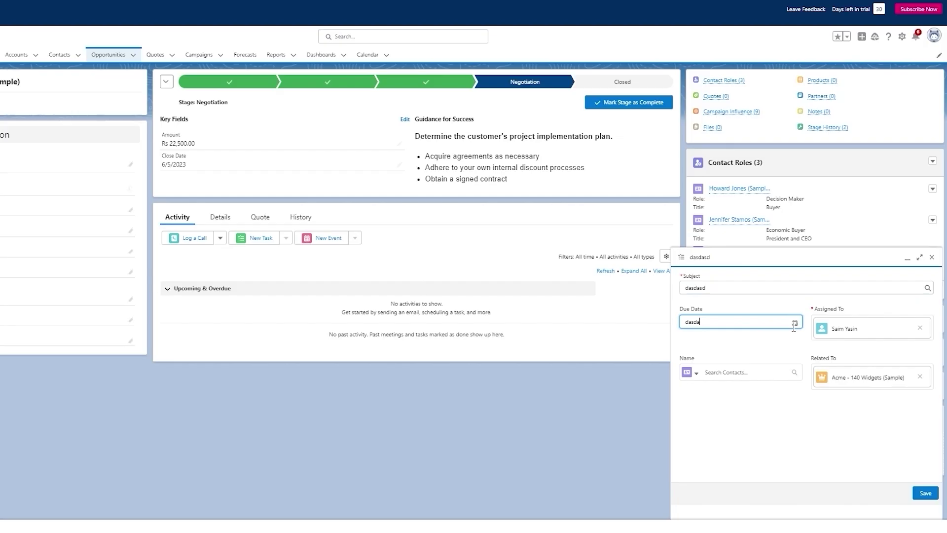
type("s")
left_click(838, 320)
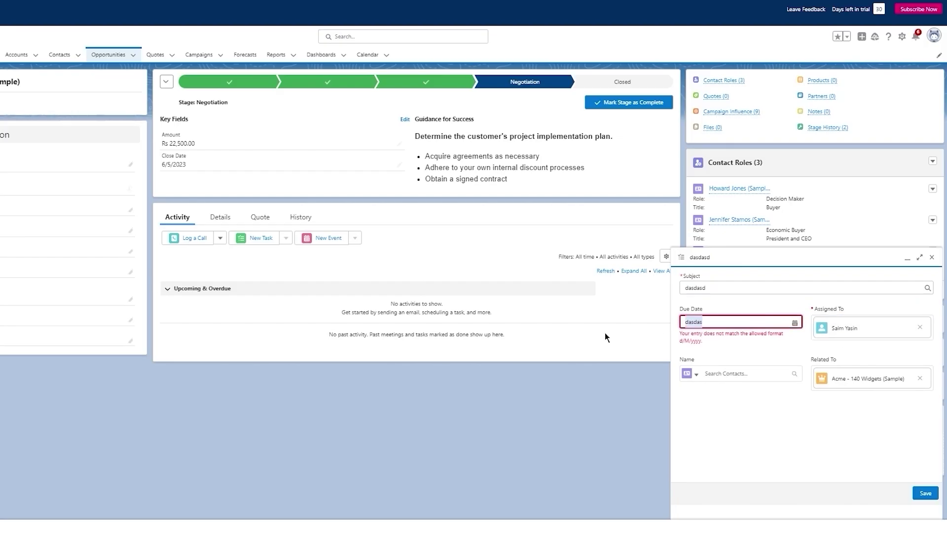
key("BackSpace")
- Set the task's due date to 3 February, save the task and dismiss the notification
type("12")
left_click(795, 322)
left_click(777, 375)
left_click(921, 494)
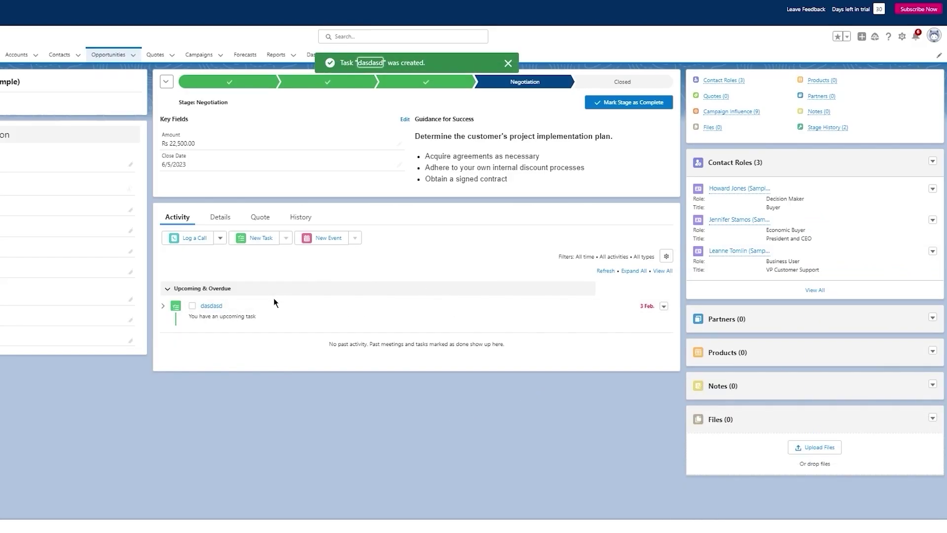
left_click(508, 64)
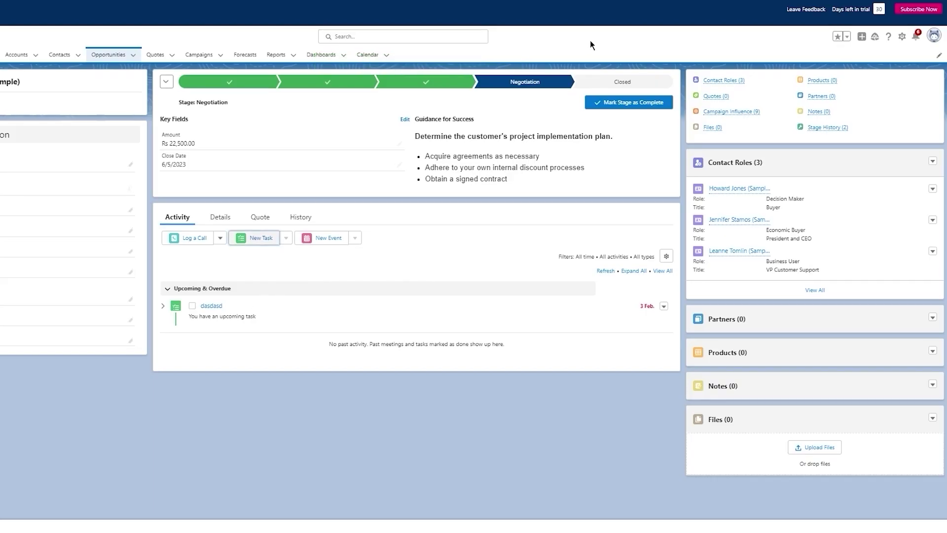
- View the Quotes, Campaigns and Forecasts pages, dismissing the error messages on Forecasts
left_click(154, 57)
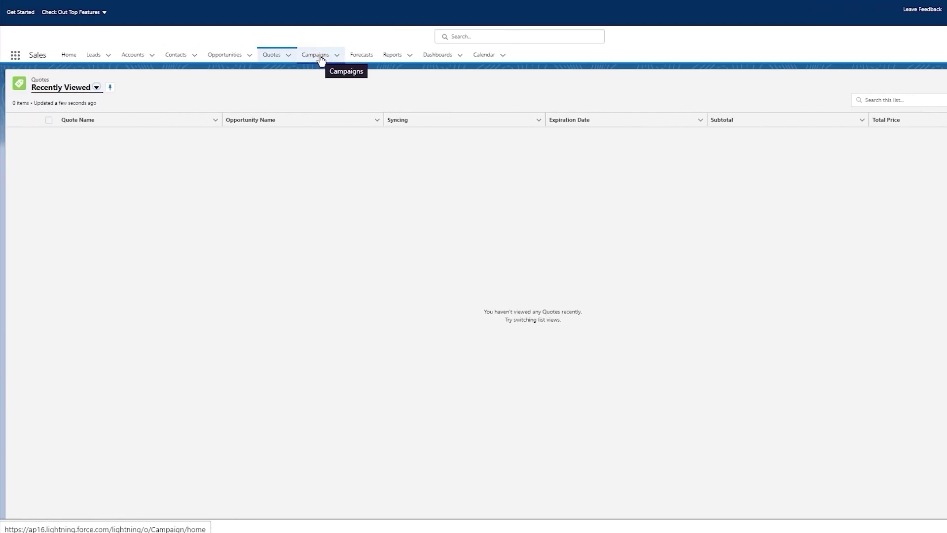
left_click(320, 59)
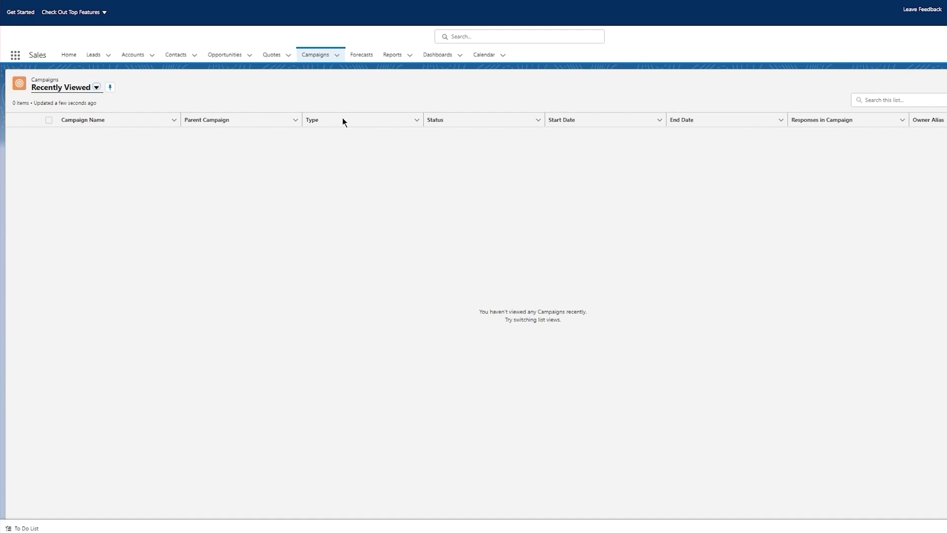
left_click(359, 60)
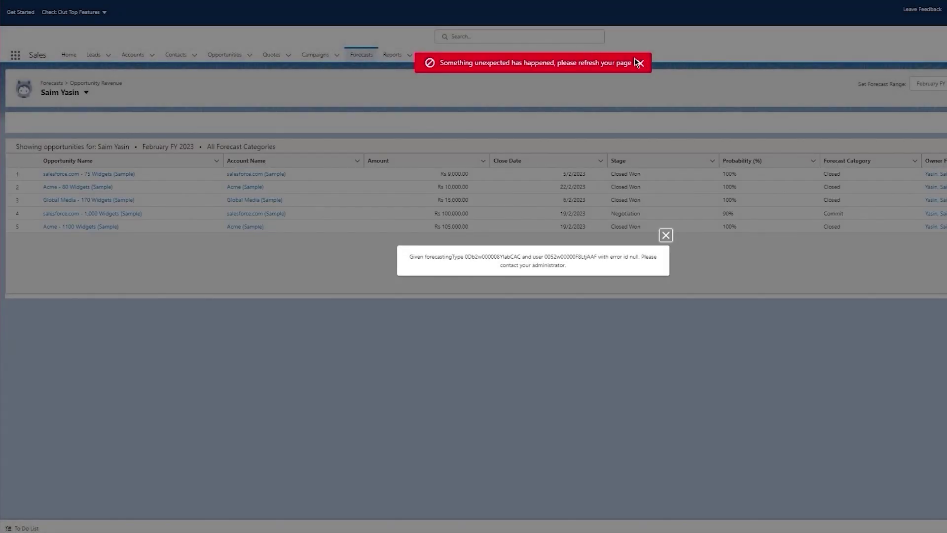
left_click(639, 63)
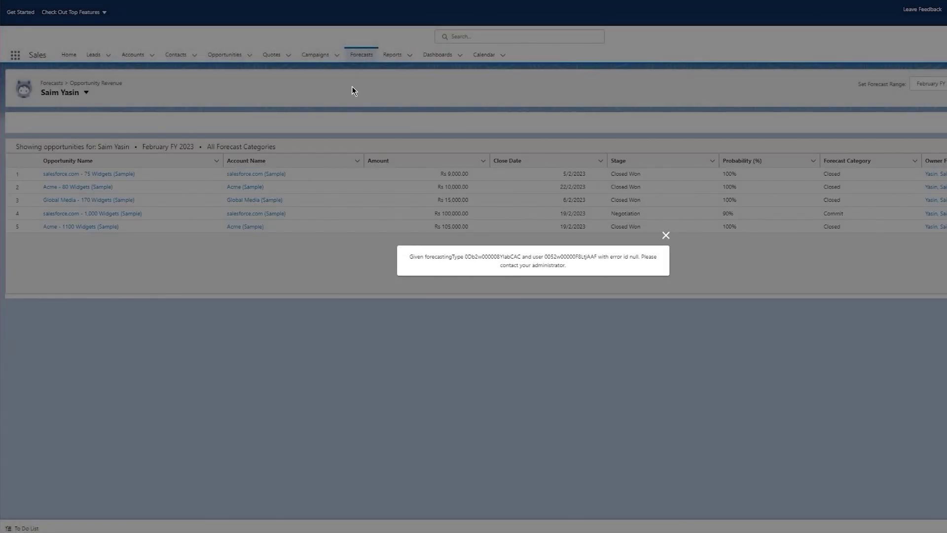
left_click(665, 236)
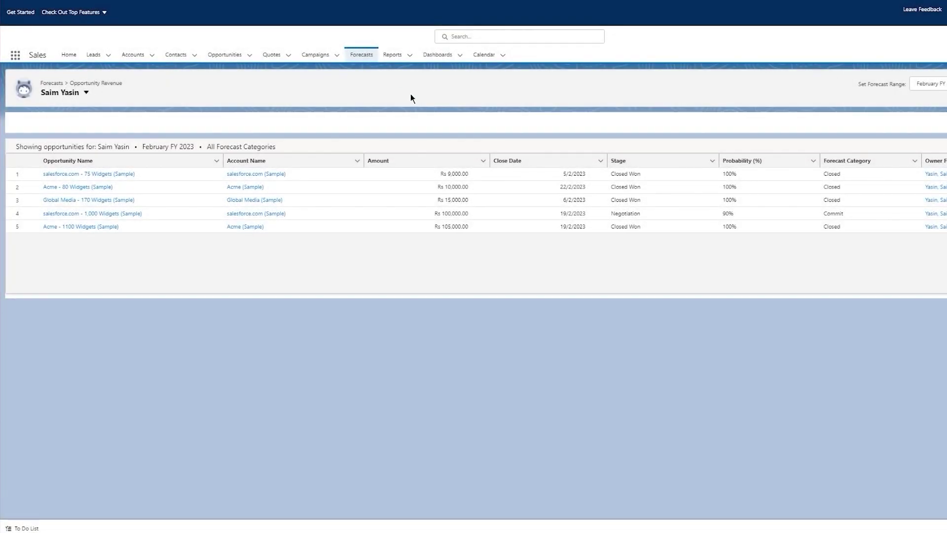
- View the recent reports and open the Adoption Dashboard from the recent dashboards
left_click(387, 56)
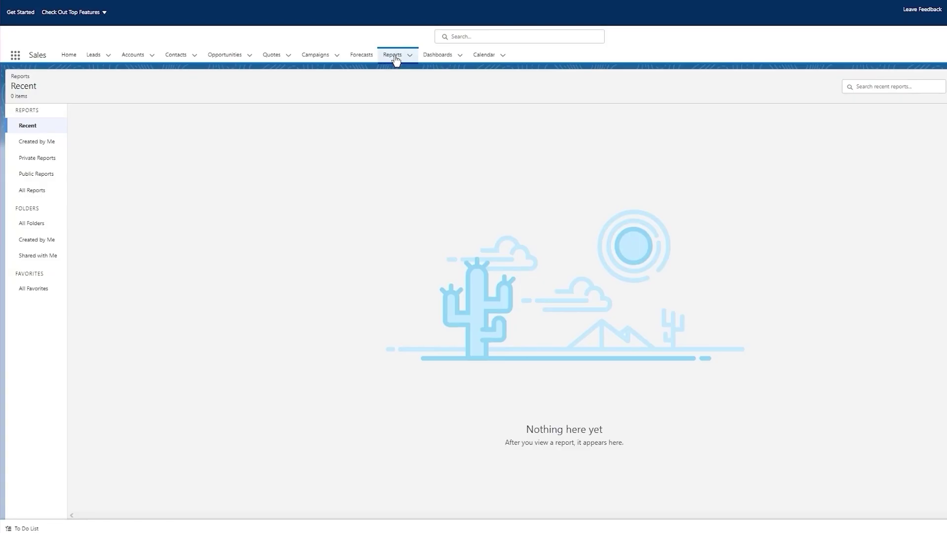
left_click(436, 57)
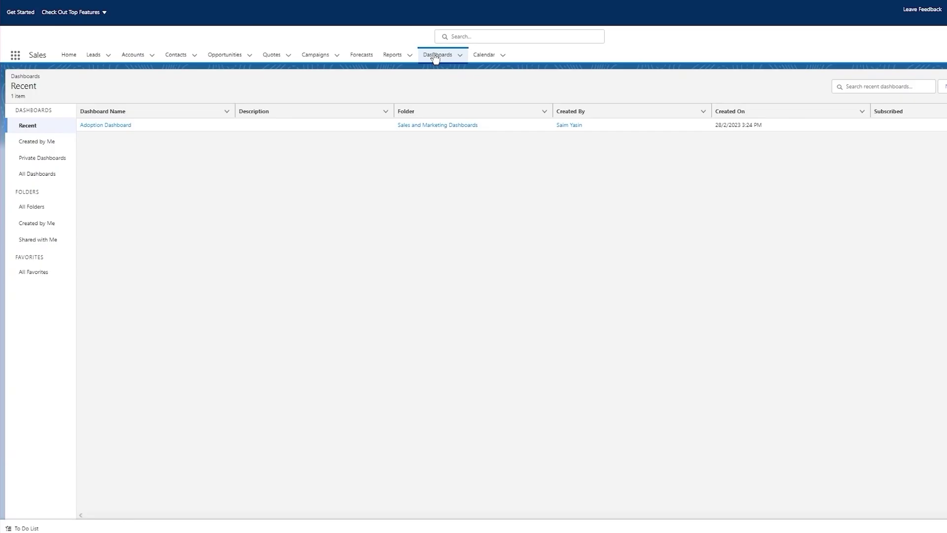
left_click(275, 125)
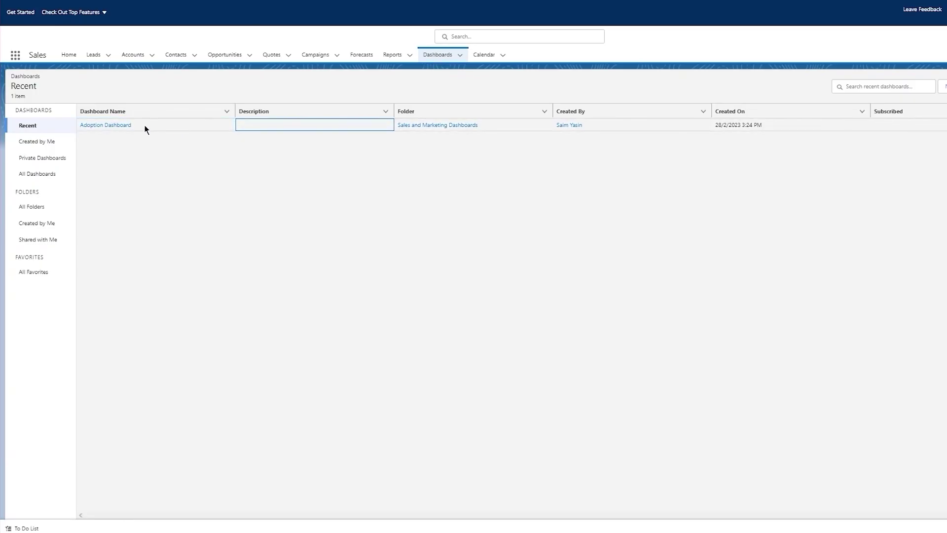
left_click(115, 124)
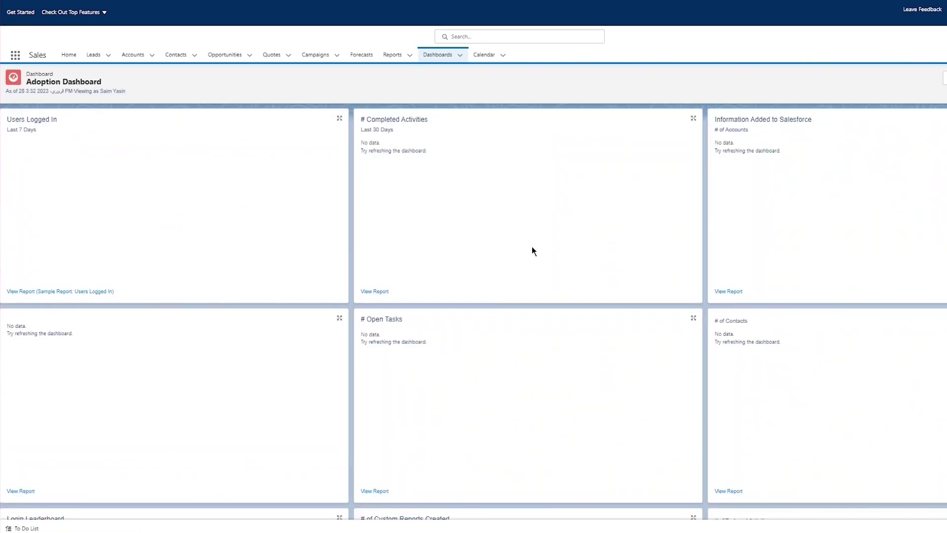
- Examine the Adoption Dashboard's charts and tables on logins, activities, custom reports and records added
scroll(532, 247, "down", 4)
scroll(532, 247, "up", 15)
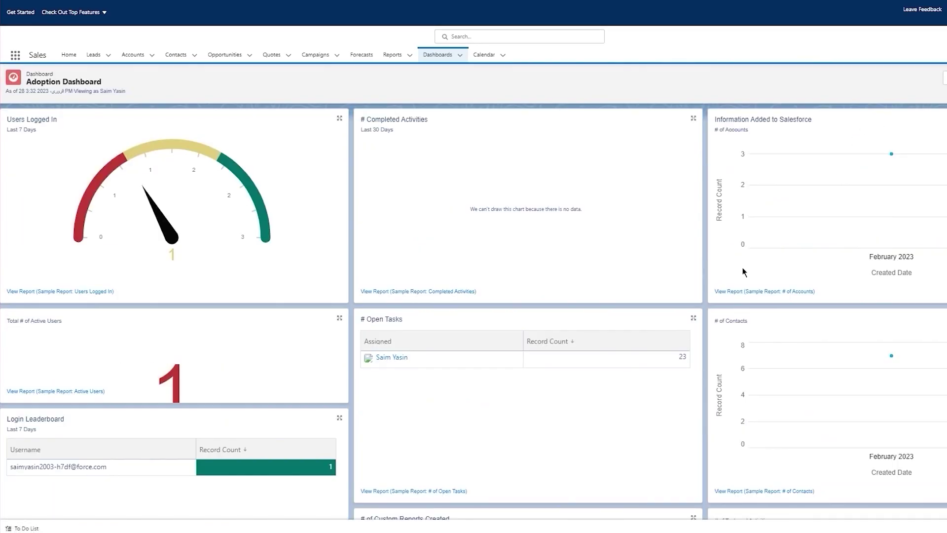
scroll(742, 268, "down", 1)
scroll(742, 268, "up", 1)
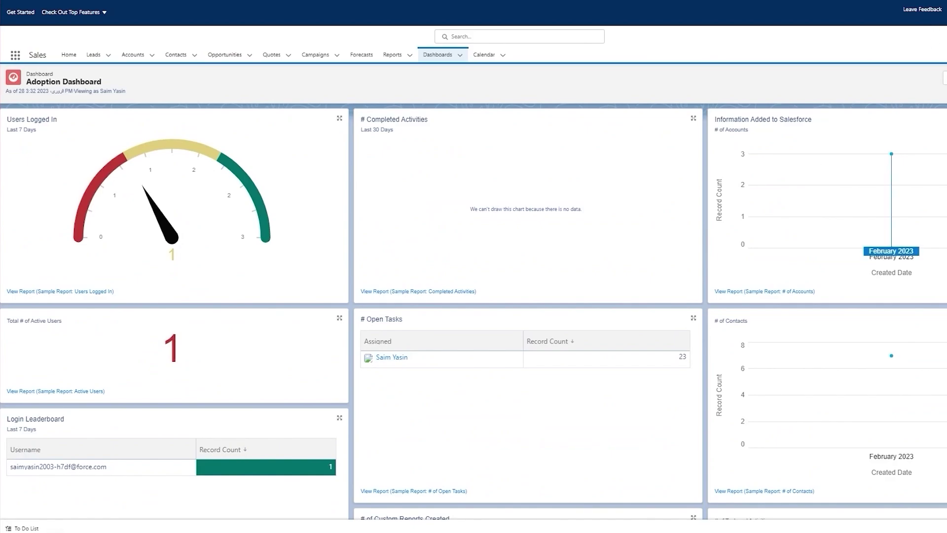
scroll(733, 102, "down", 10)
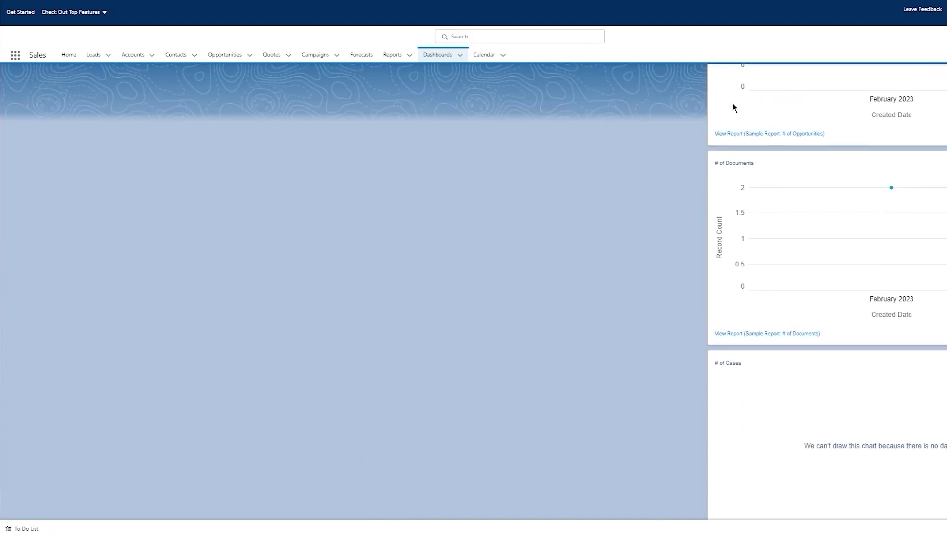
scroll(733, 102, "up", 10)
scroll(732, 102, "down", 12)
scroll(732, 103, "up", 6)
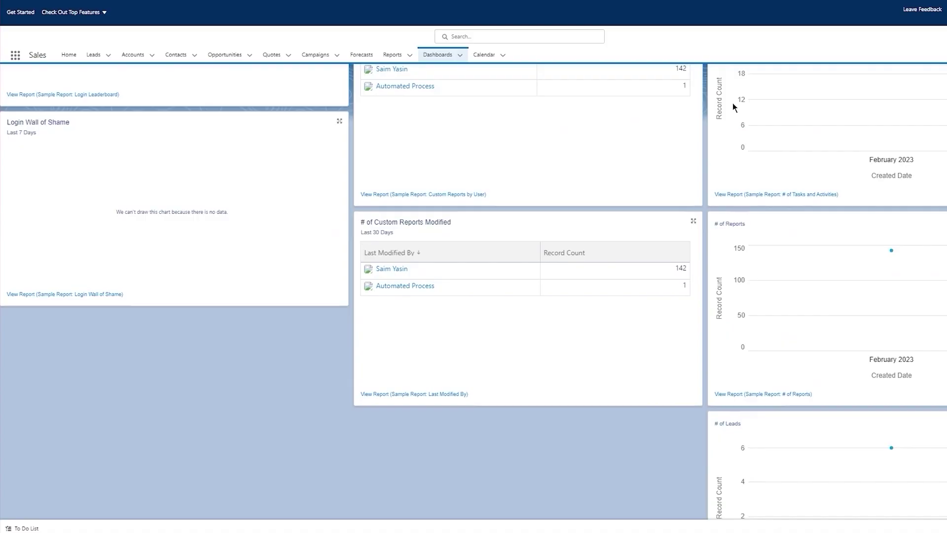
scroll(732, 103, "up", 10)
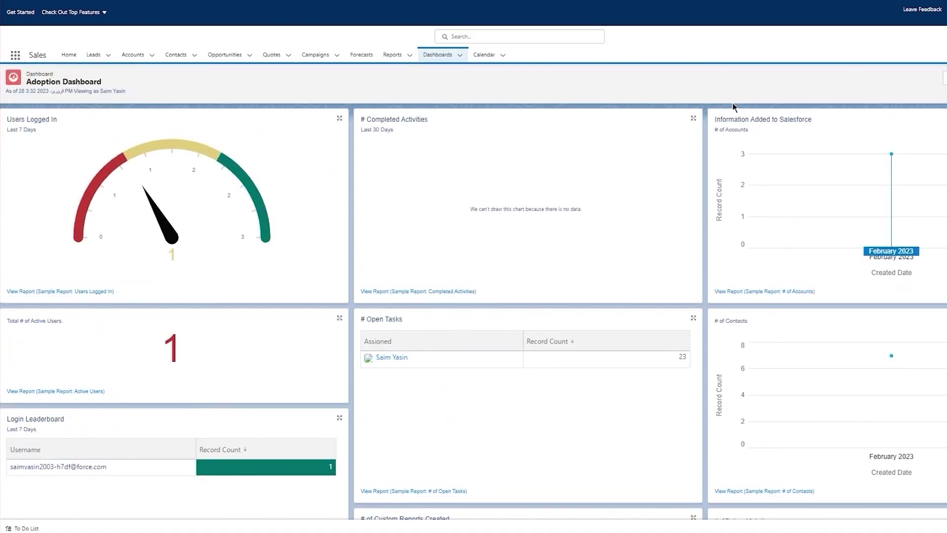
- Open the App Launcher to view the available apps
left_click(16, 56)
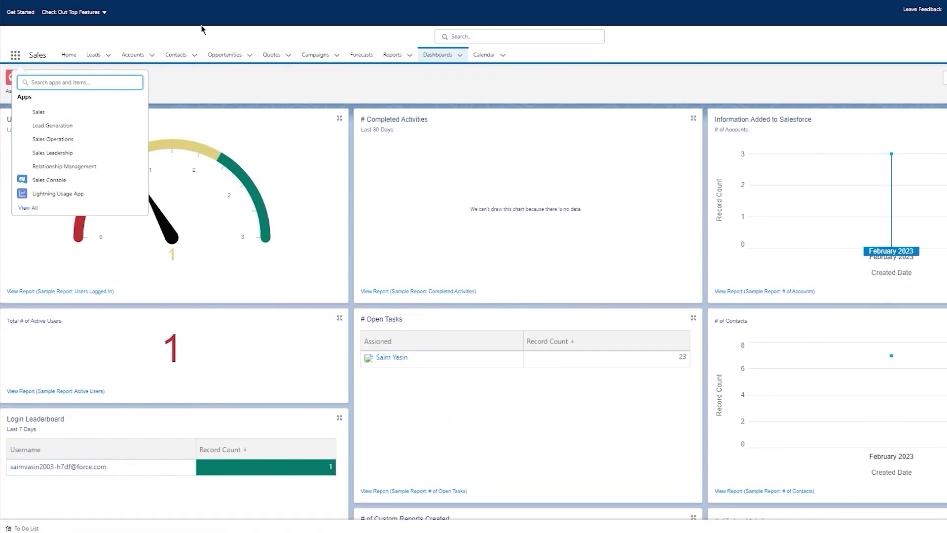